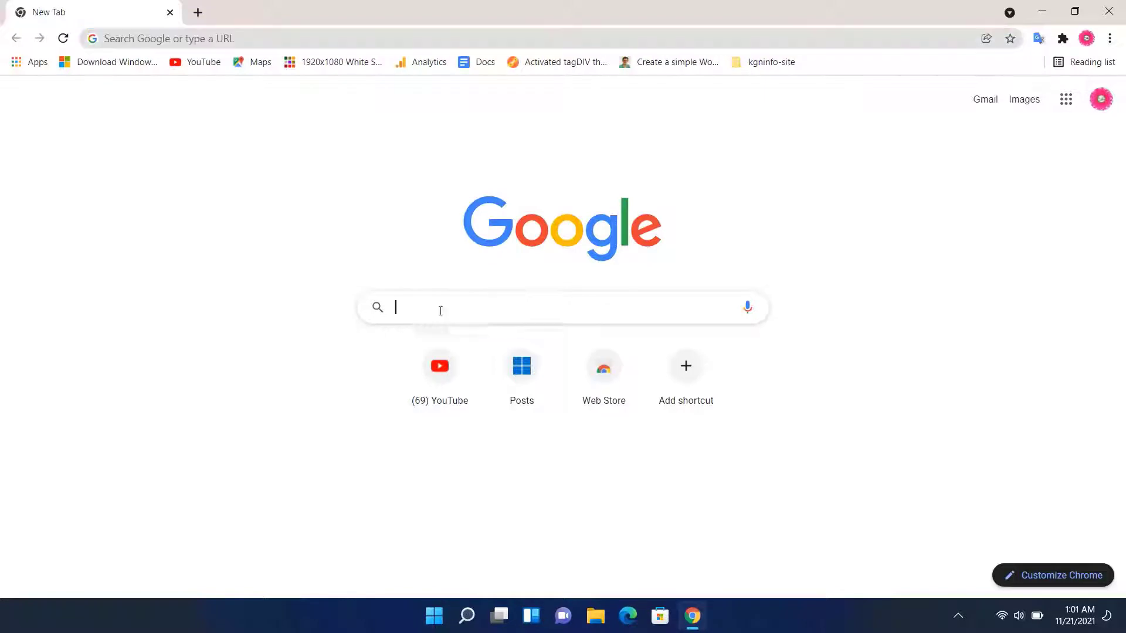
Search Google for "notepad++" and open the Downloads page of notepad-plus-plus.org from the results
click(480, 311)
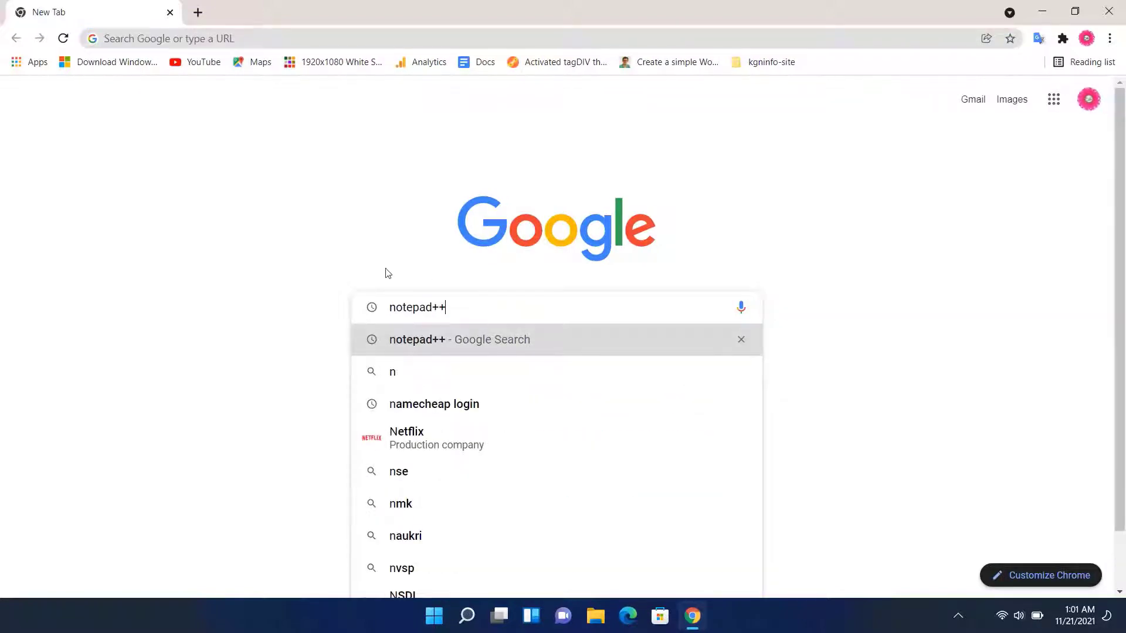
key(Return)
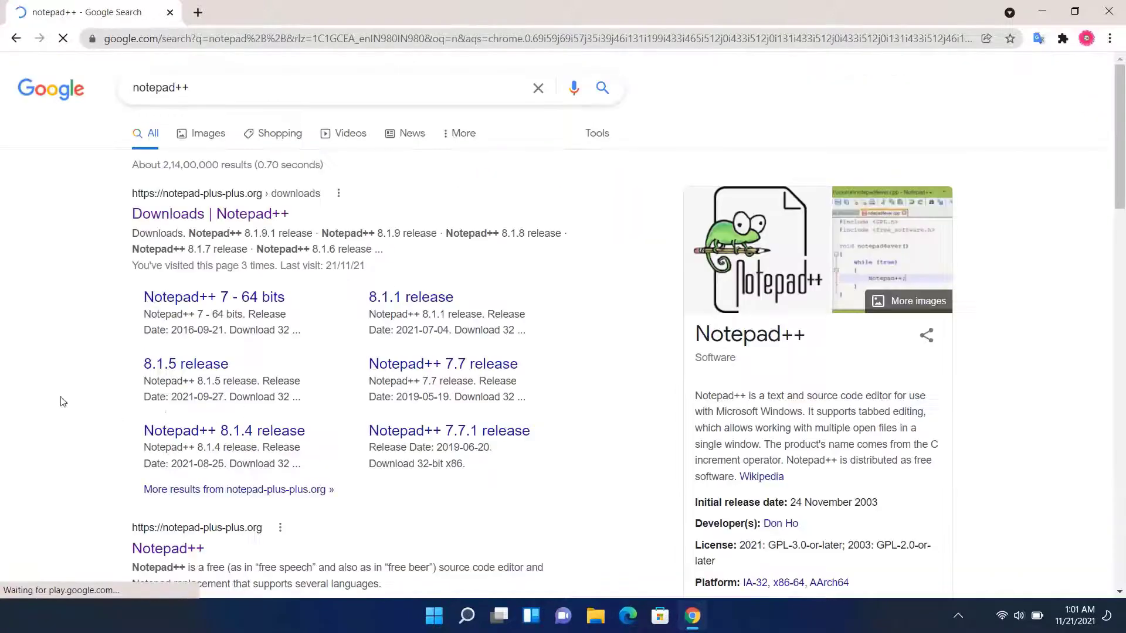
drag(127, 214, 339, 209)
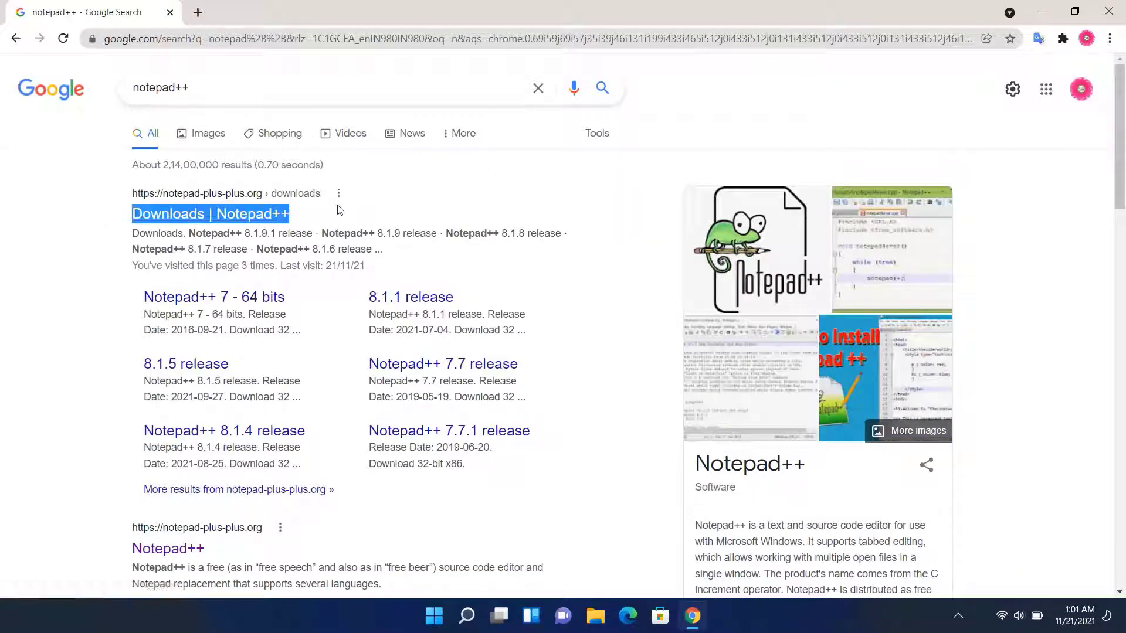
click(339, 209)
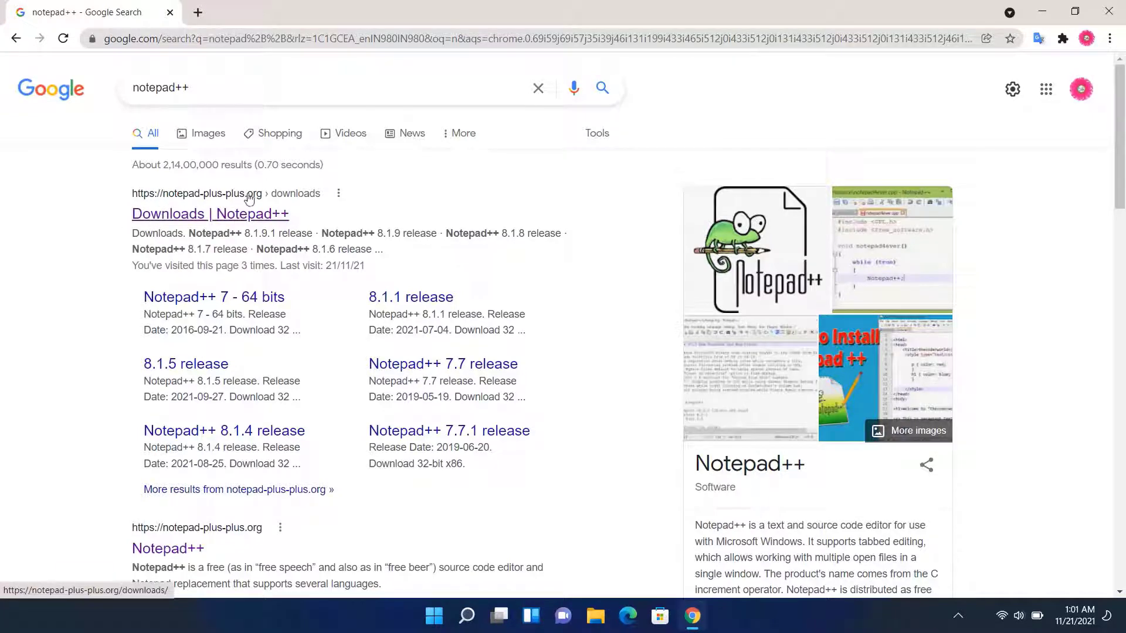
click(237, 217)
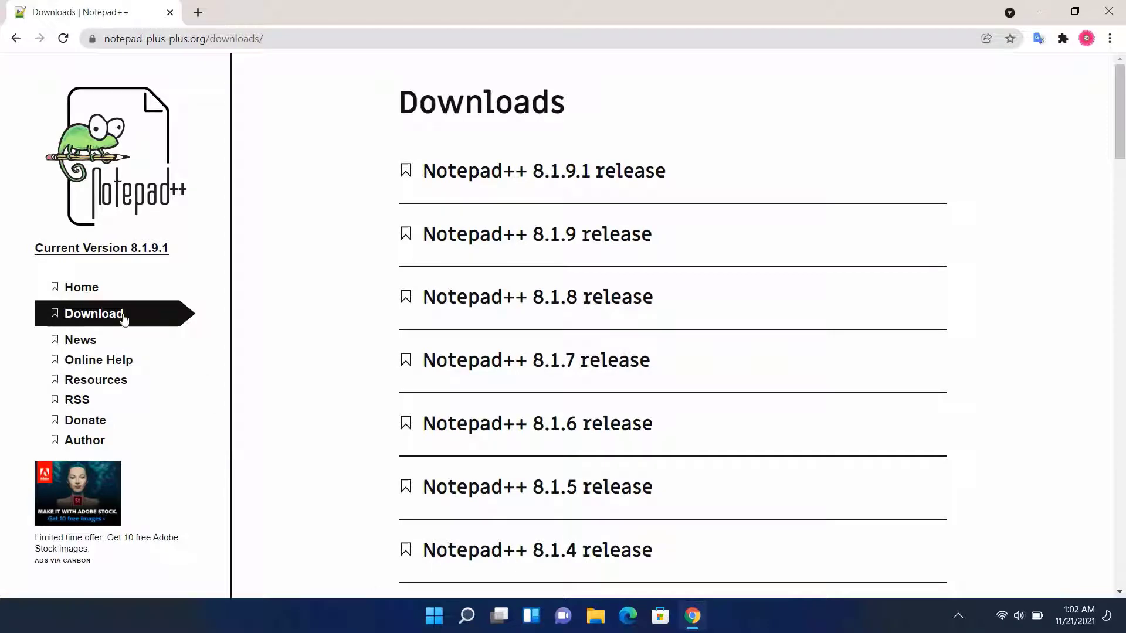
Read the introduction on the Notepad++ home page and return to the list of downloads
click(75, 289)
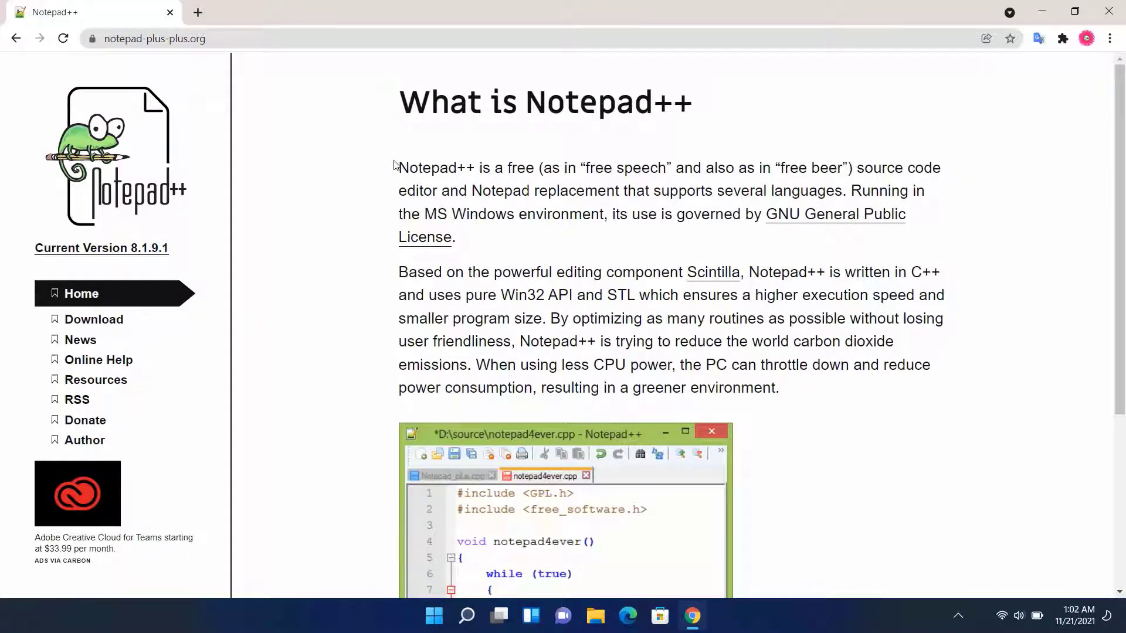
drag(394, 166, 1060, 381)
click(896, 131)
click(93, 322)
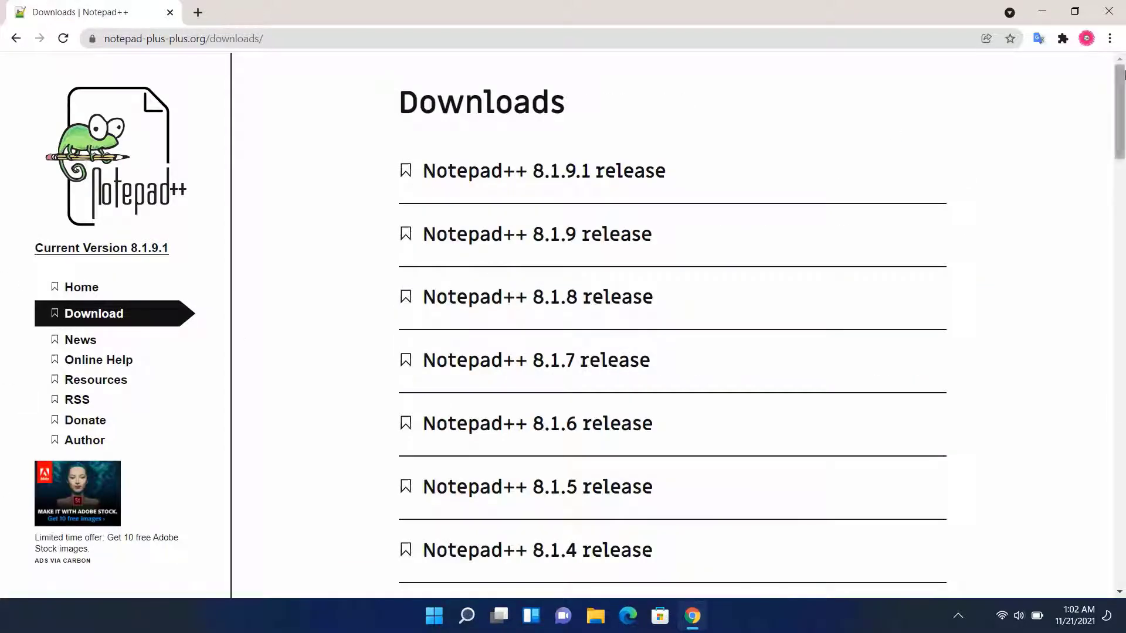
Open the Notepad++ 8.1.9.1 release and download its 64-bit x64 installer
click(545, 180)
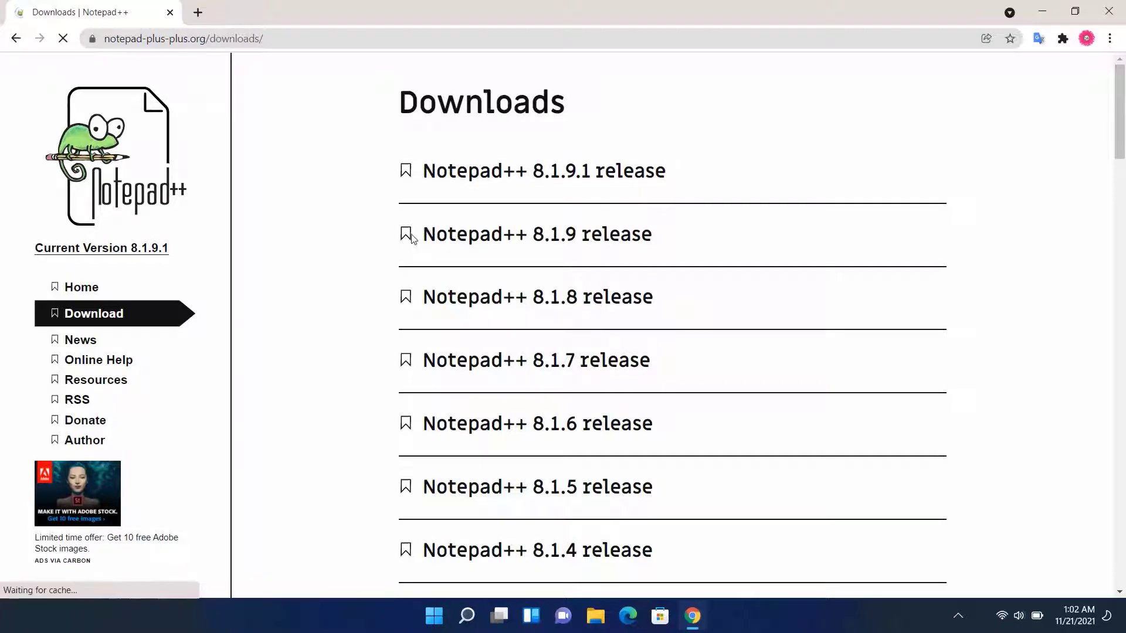
scroll(411, 236, down, 9)
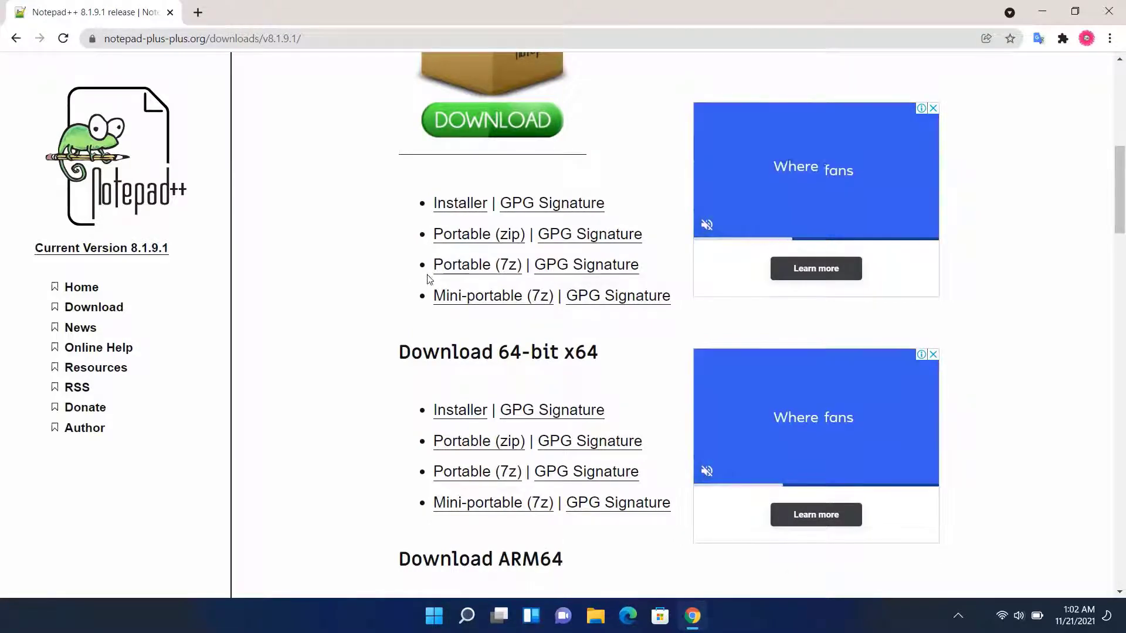
scroll(384, 371, down, 1)
drag(606, 284, 337, 297)
drag(478, 341, 369, 344)
click(353, 338)
click(470, 337)
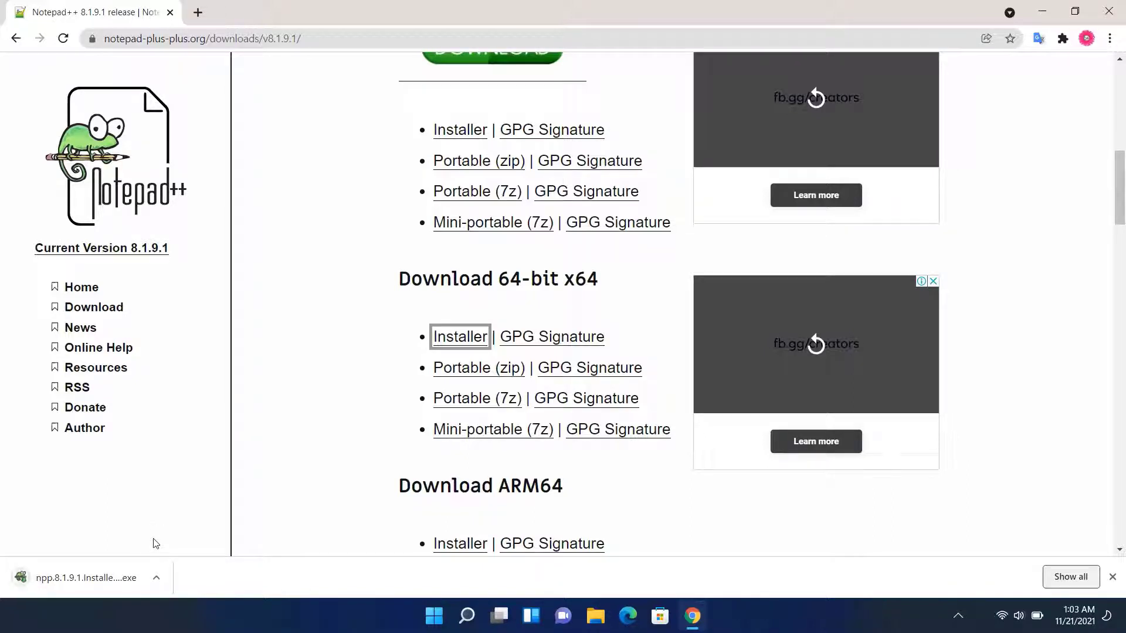
Show the downloaded Notepad++ installer in its folder and close the browser
click(155, 577)
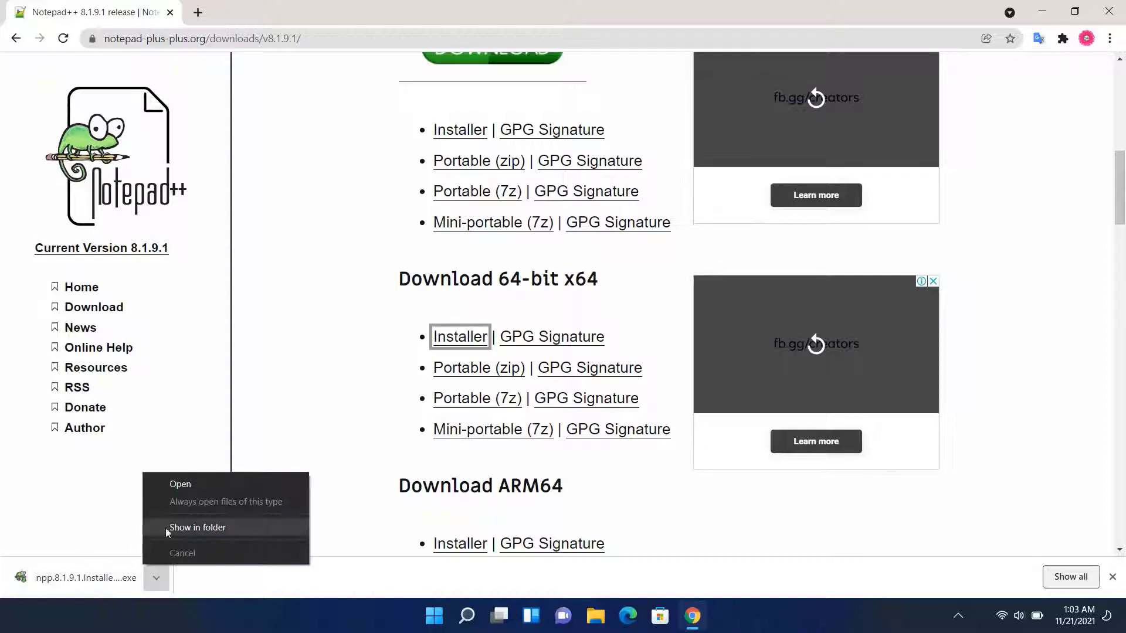
click(217, 528)
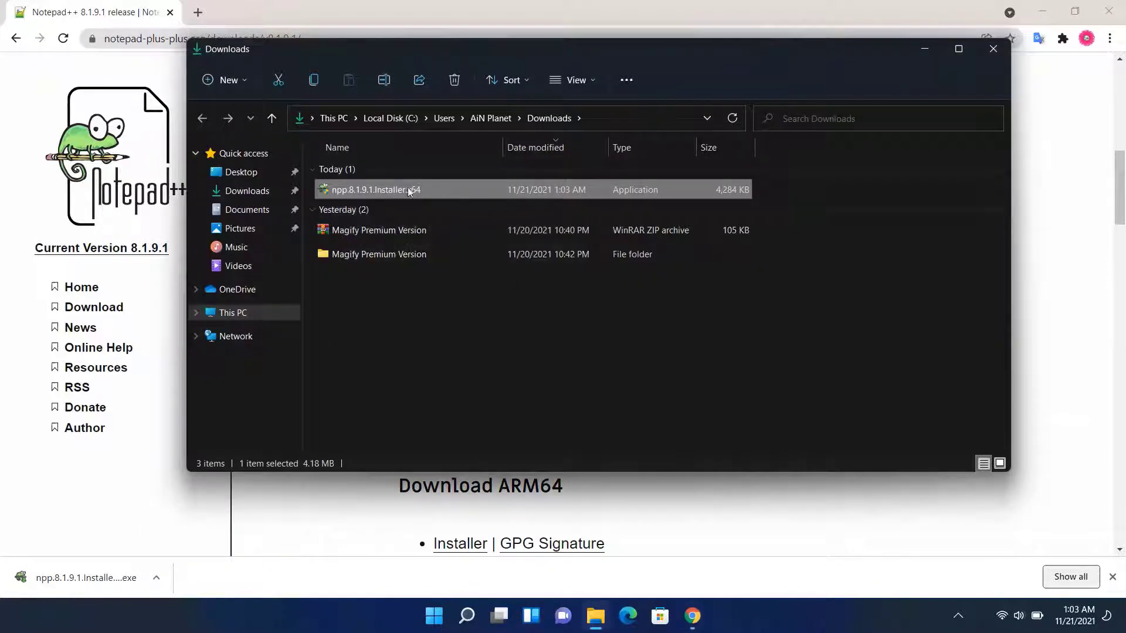
click(1086, 101)
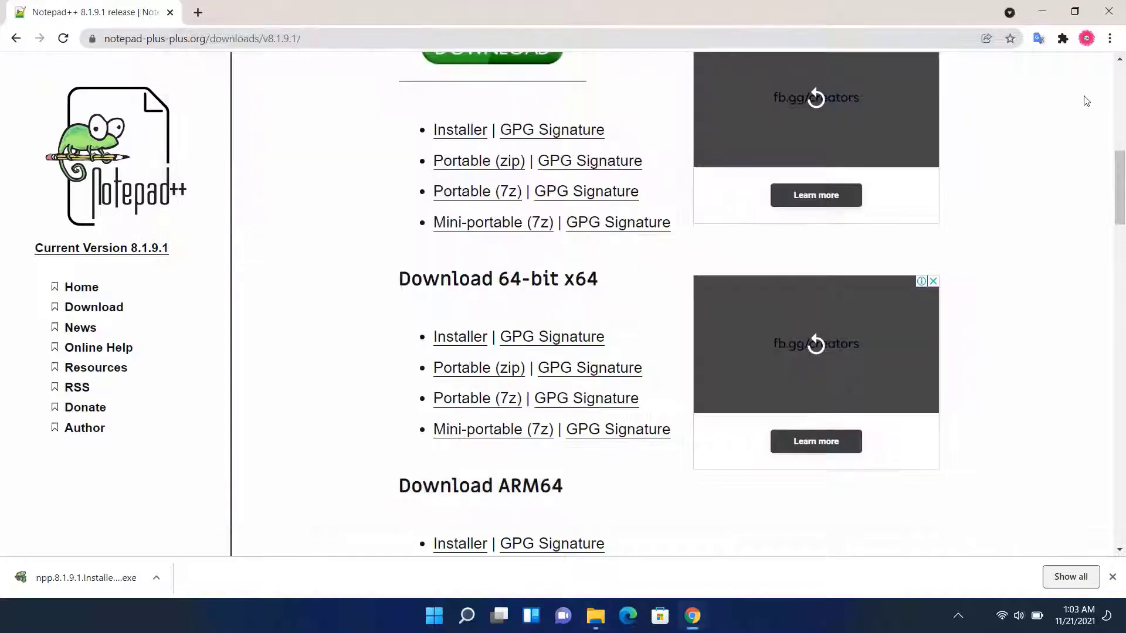
click(1108, 11)
click(432, 325)
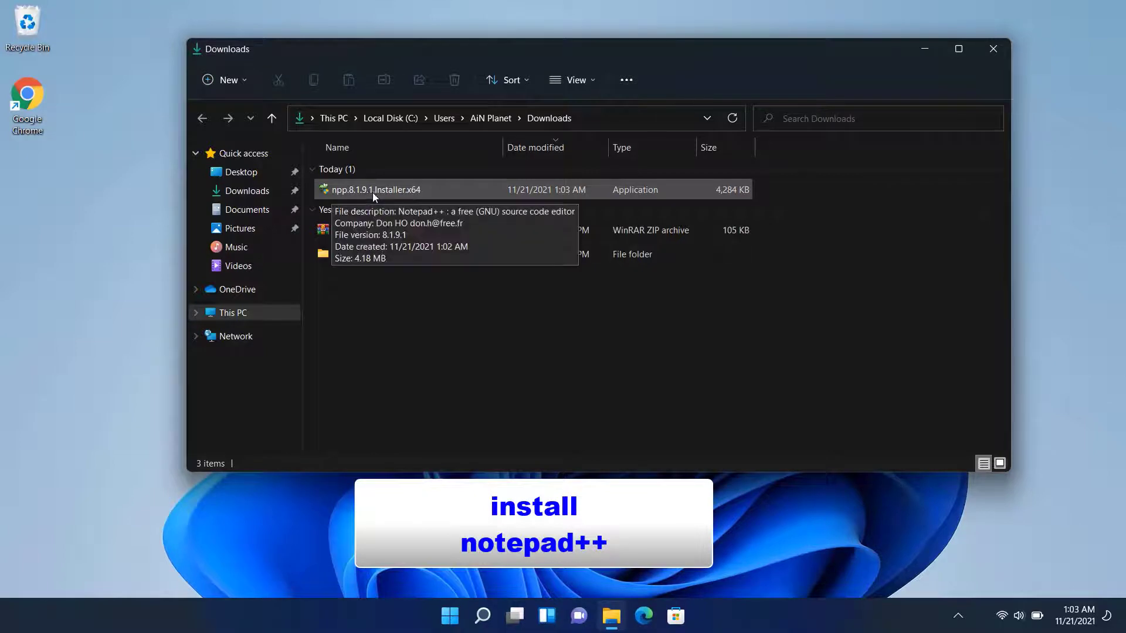
Run npp.8.1.9.1.Installer.x64 as administrator with English as the installer language
click(419, 188)
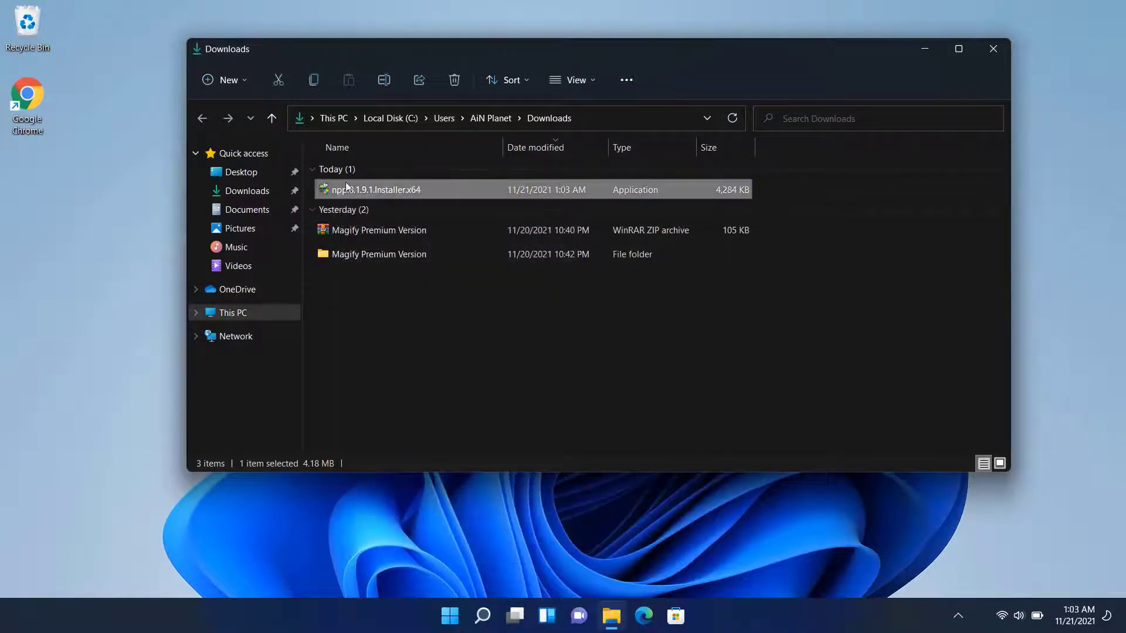
right_click(442, 188)
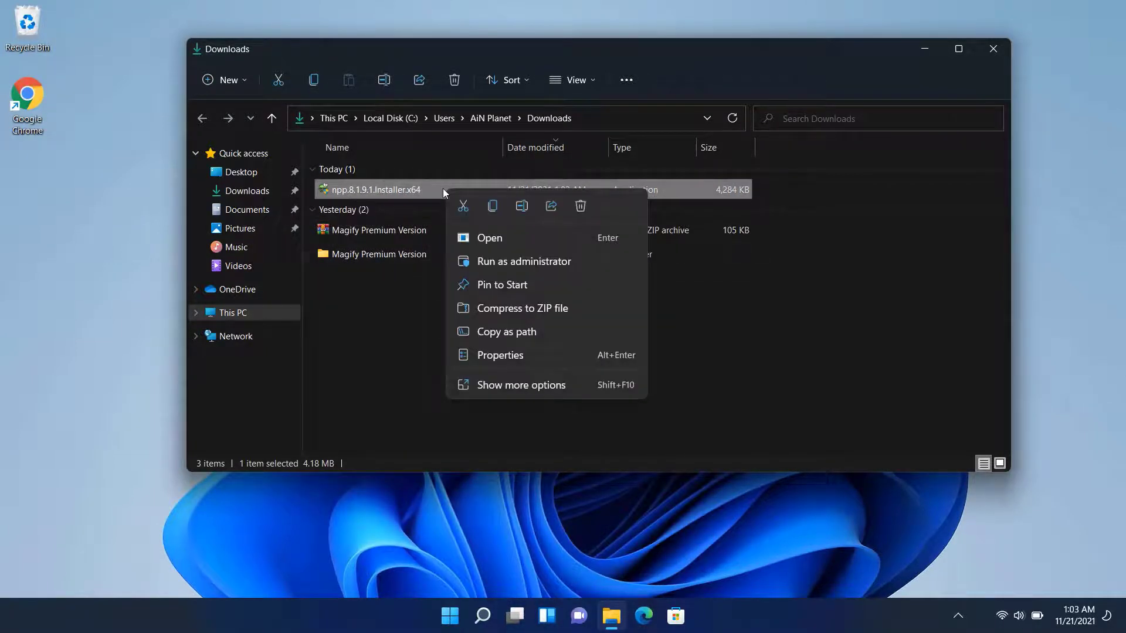
click(501, 261)
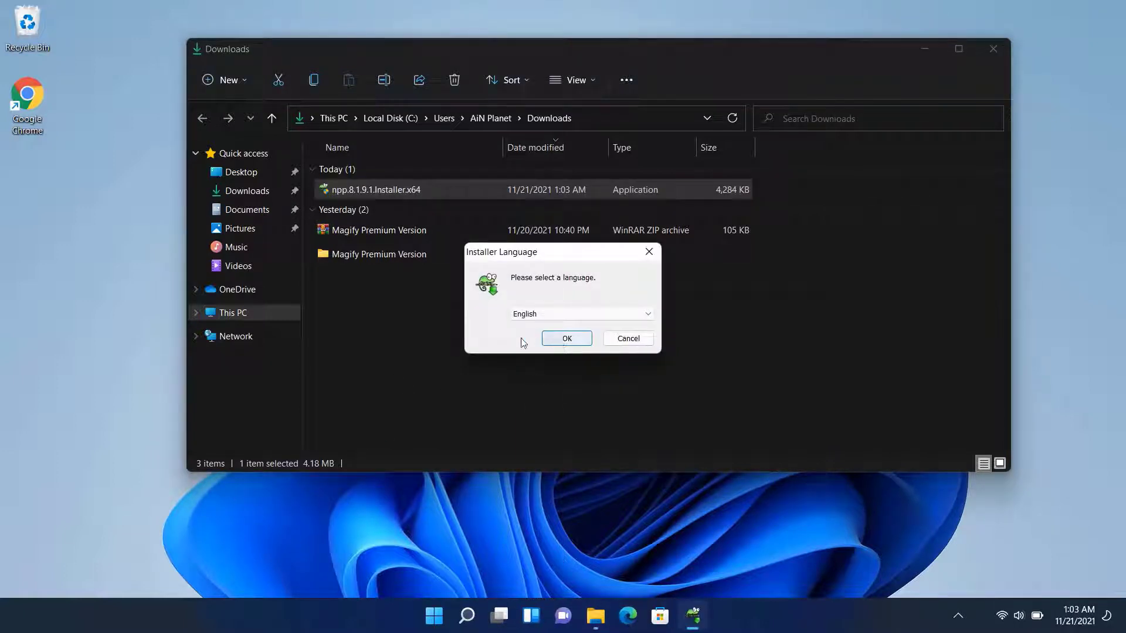
click(566, 339)
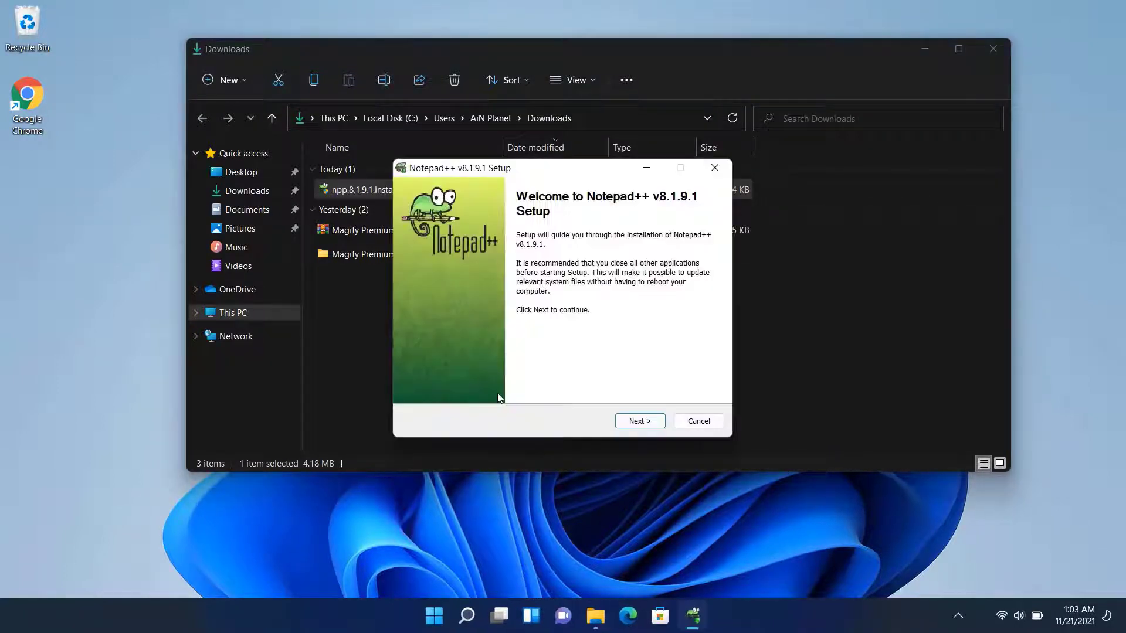
Continue past the setup's welcome page, review the license agreement and accept it
click(637, 421)
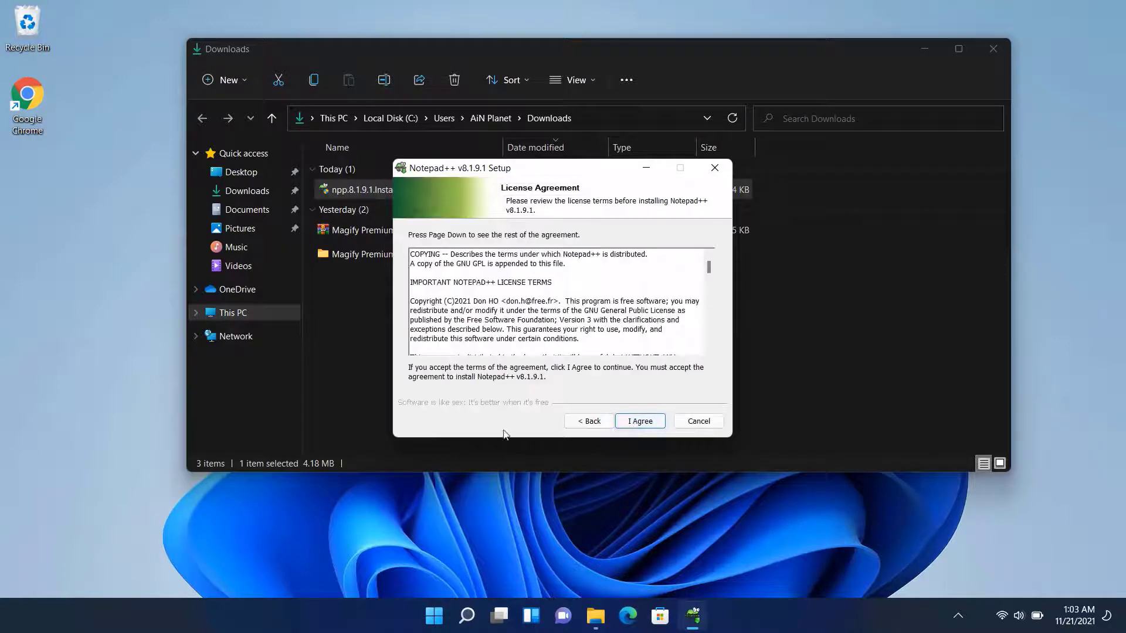
scroll(501, 332, down, 5)
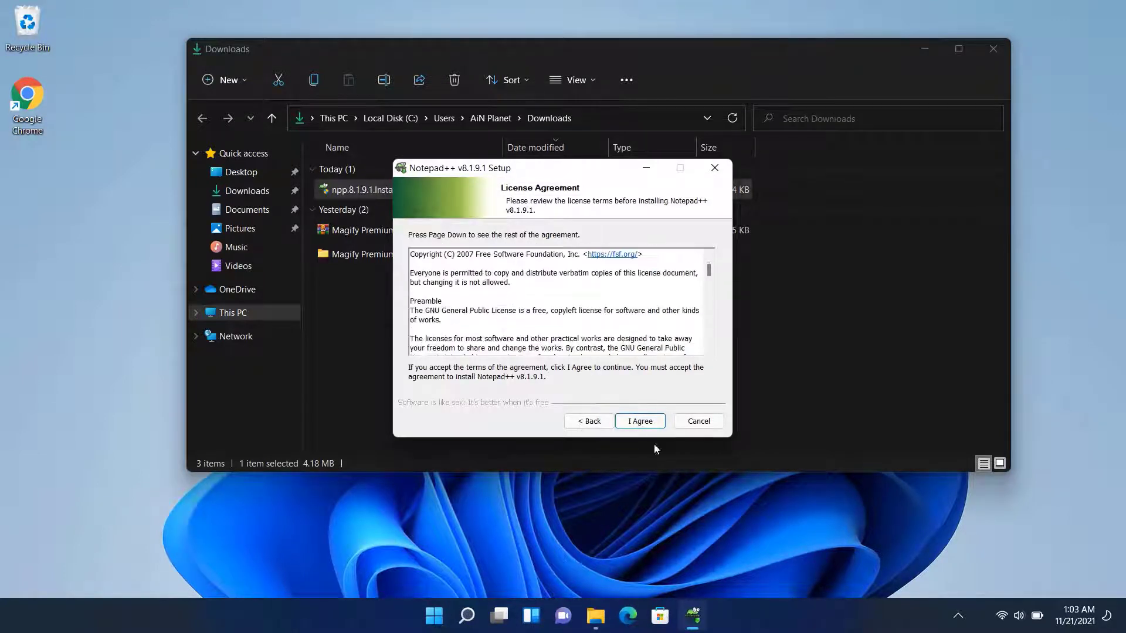
scroll(554, 336, down, 2)
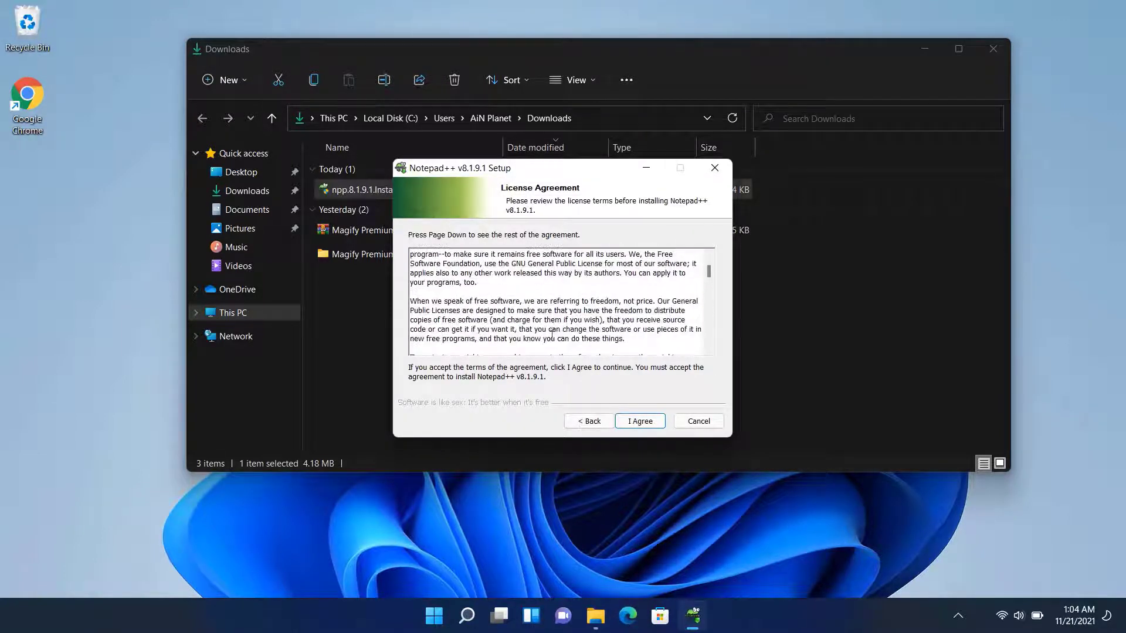
click(639, 421)
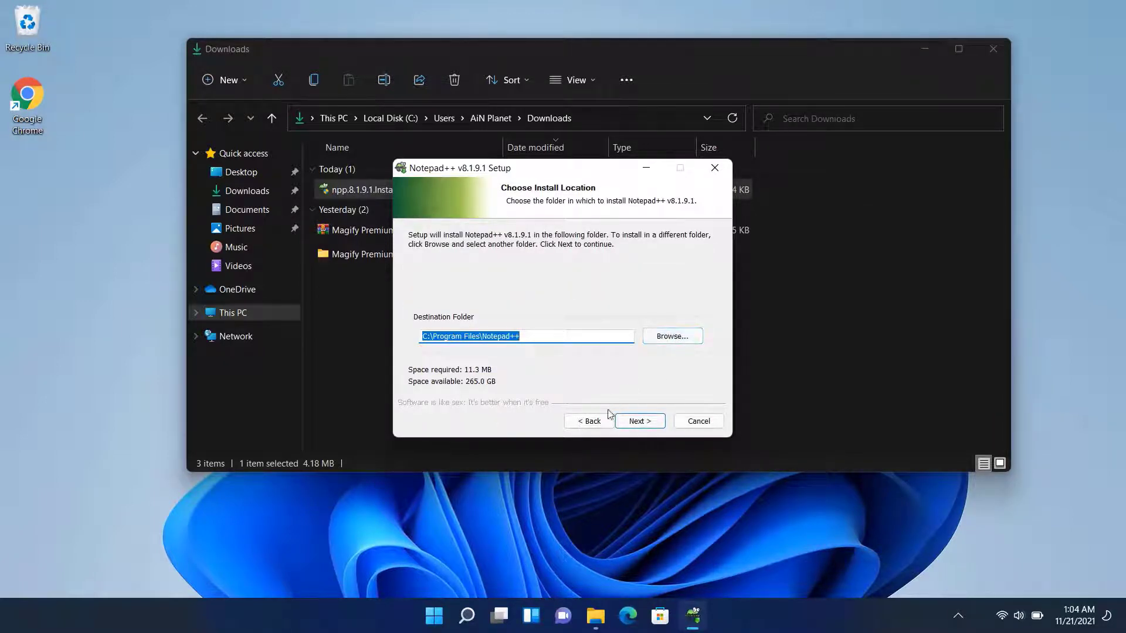
Install Notepad++ in C:\Program Files\Notepad++ with the default components and no desktop shortcut, and finish setup with Run Notepad++ v8.1.9.1 enabled
click(636, 422)
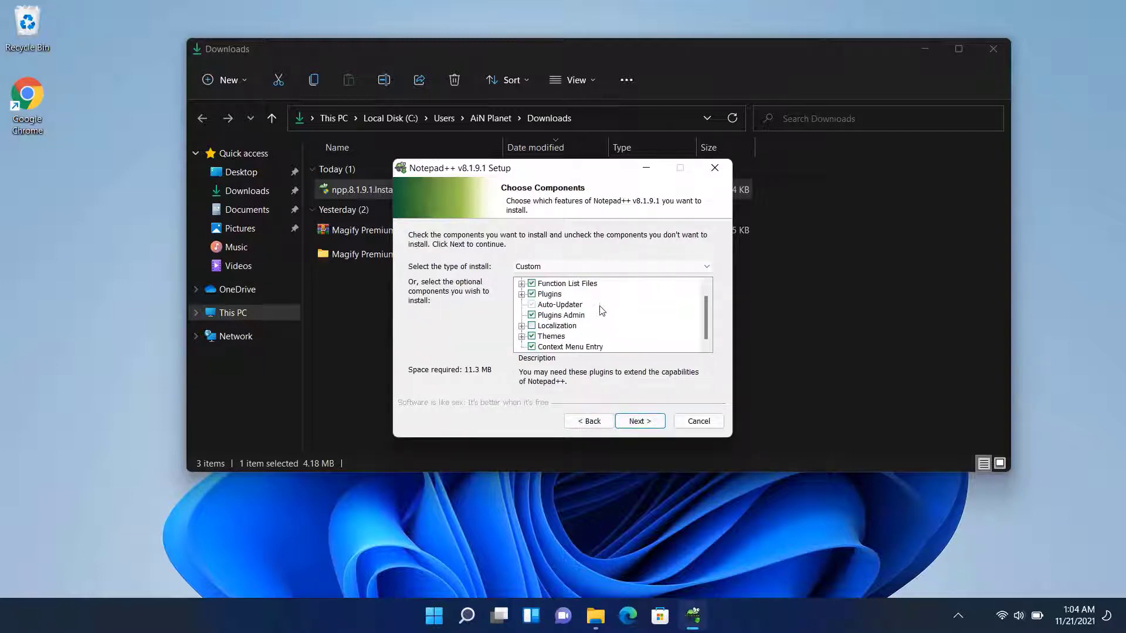
click(641, 424)
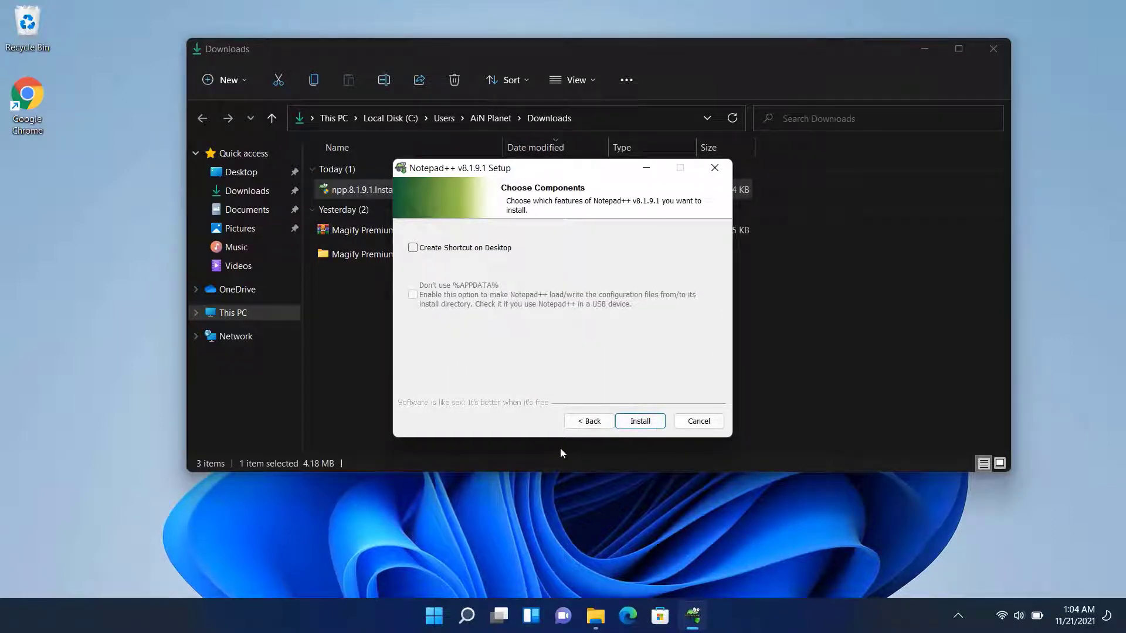
click(639, 423)
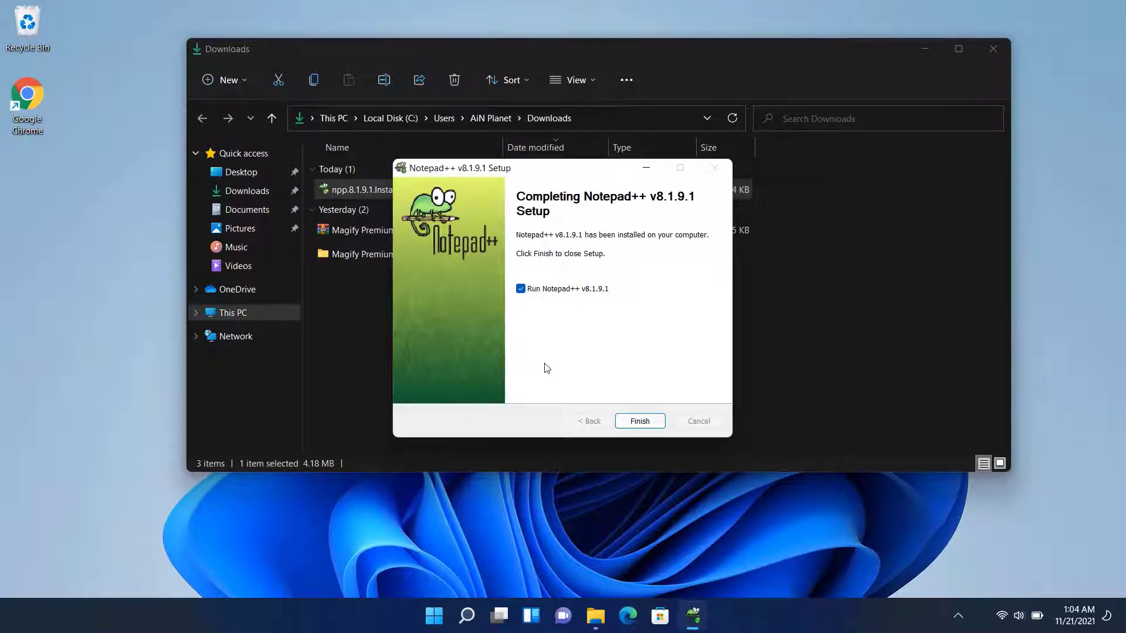
click(646, 425)
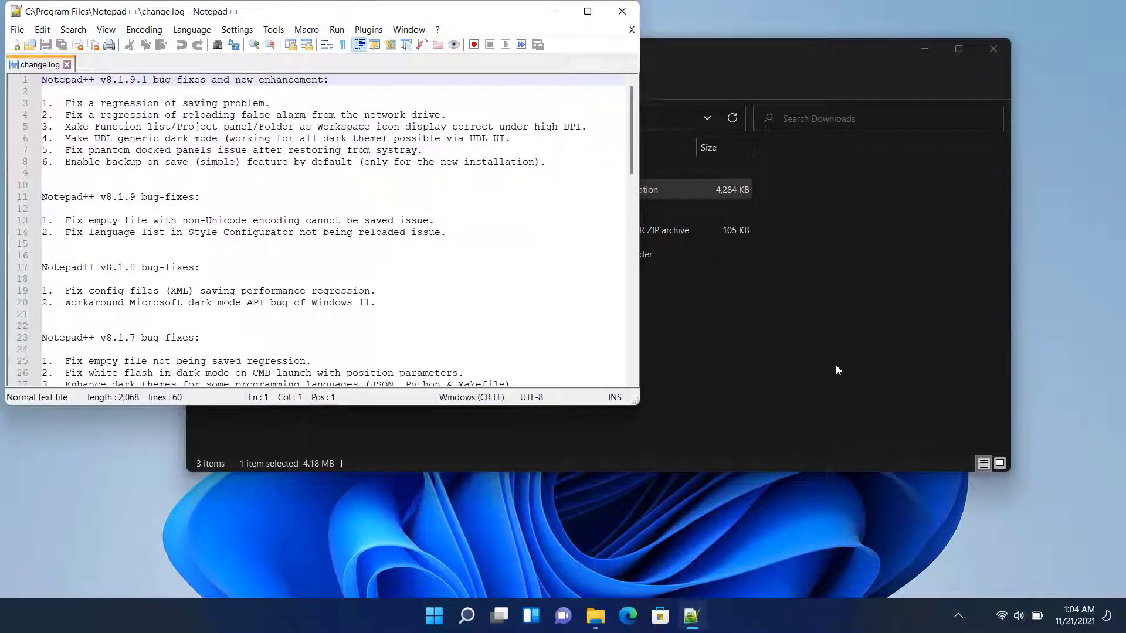
Look through change.log in Notepad++, then close the file and the program
drag(276, 13, 543, 61)
scroll(532, 230, down, 15)
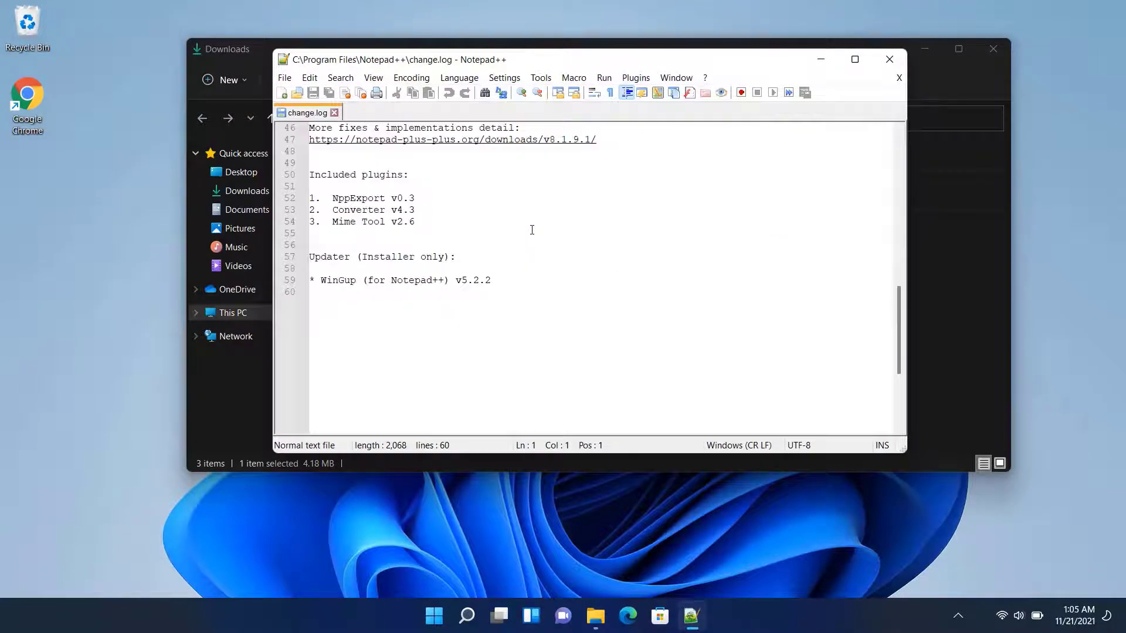
scroll(532, 230, up, 15)
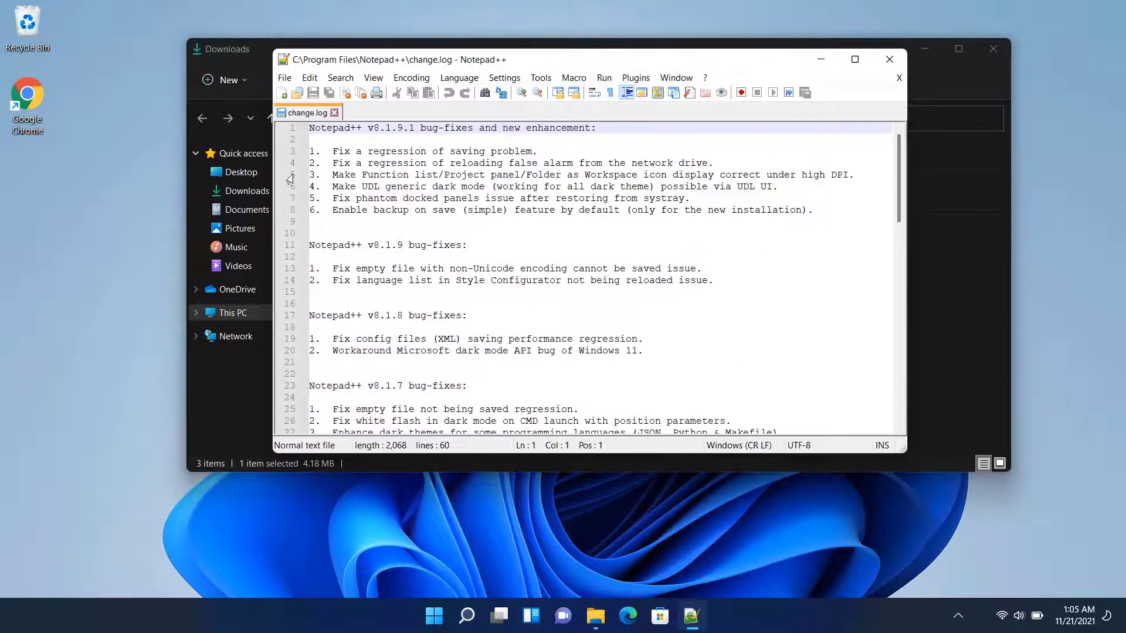
click(335, 113)
click(889, 59)
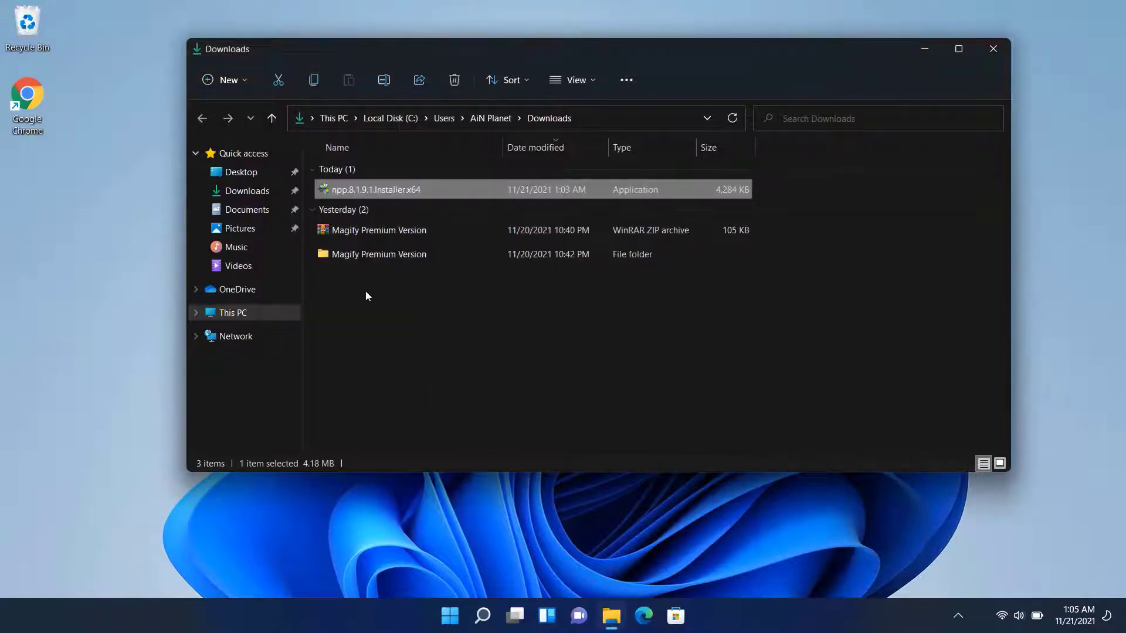
Open the Template folder inside the Magify Premium Version folder in Downloads
click(466, 332)
drag(649, 51, 672, 38)
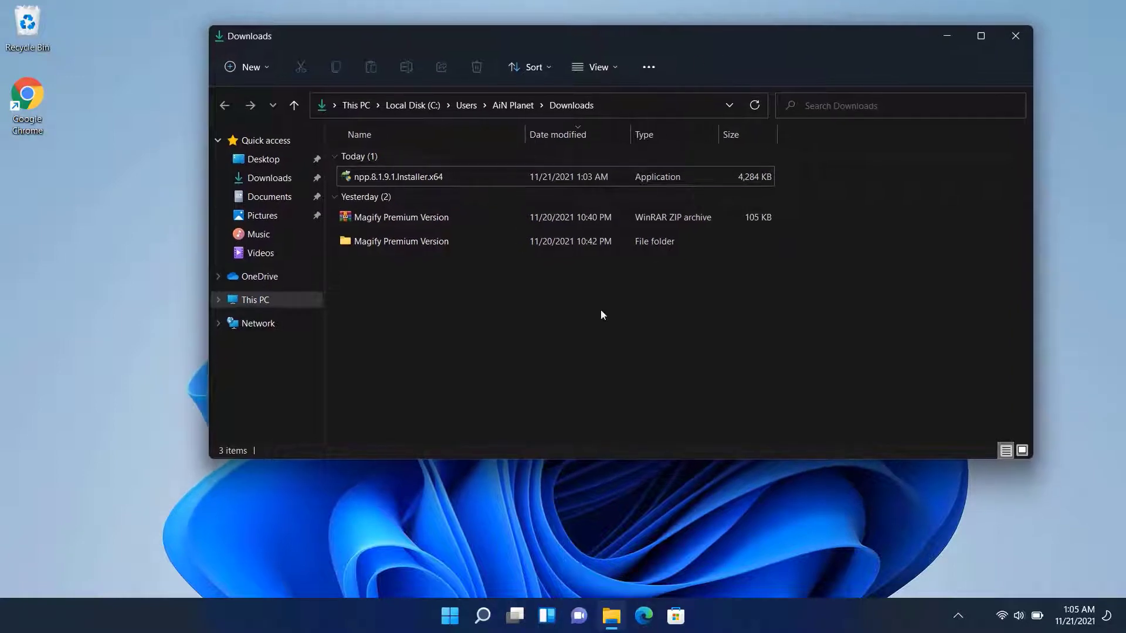
double_click(397, 241)
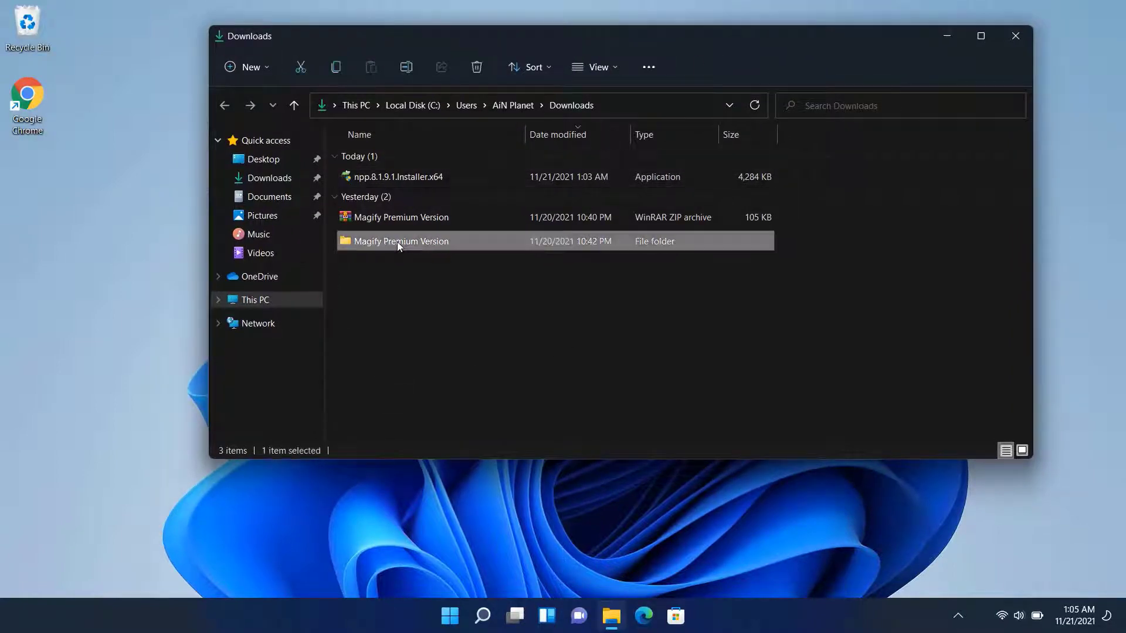
double_click(408, 161)
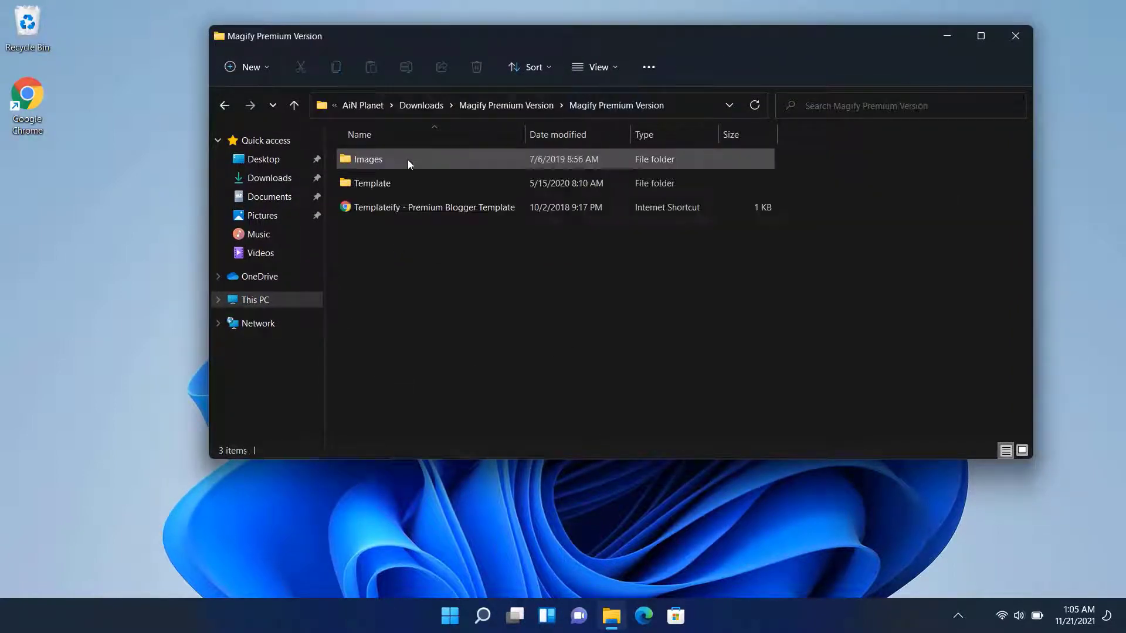
double_click(391, 185)
Open the Magify Premium Version XML document with Notepad and look through its code
right_click(433, 206)
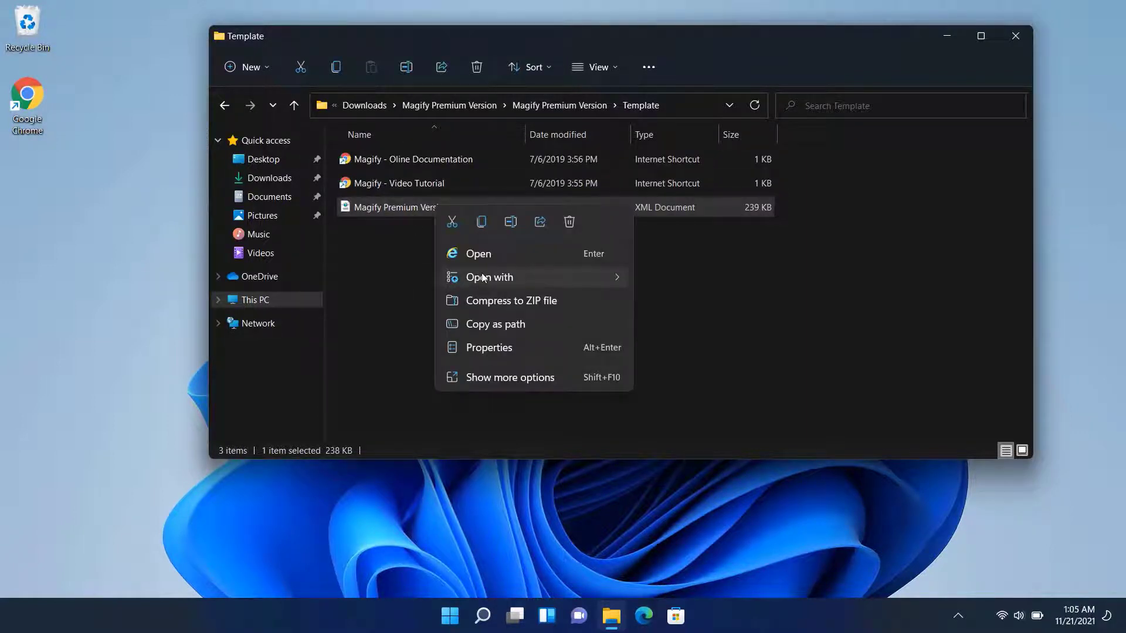
mouse_move(546, 276)
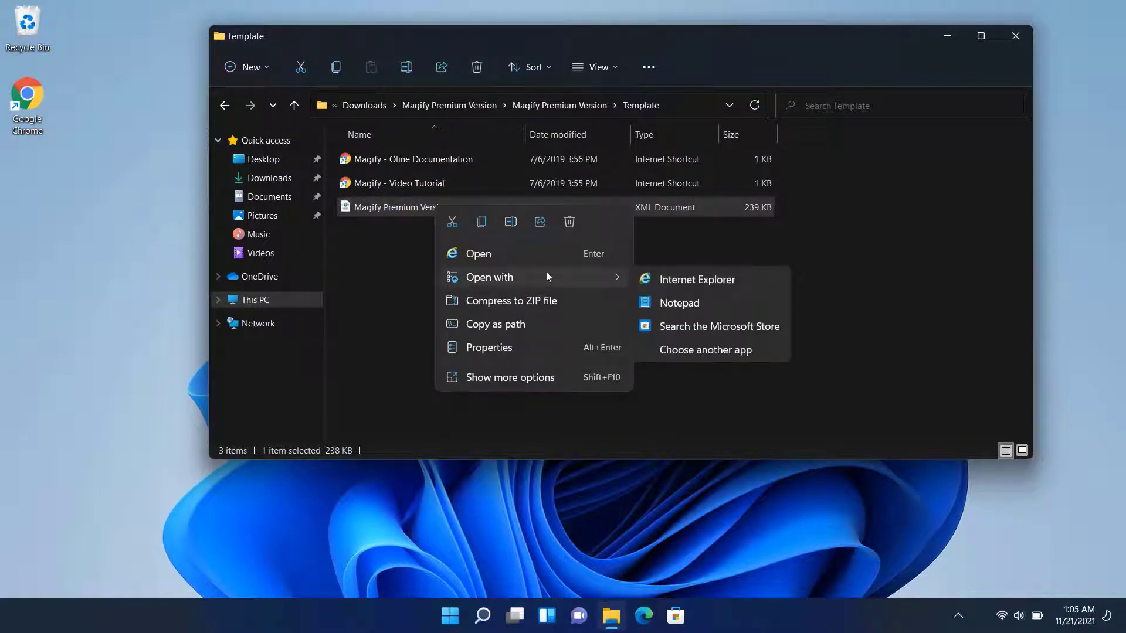
click(677, 304)
scroll(188, 258, down, 7)
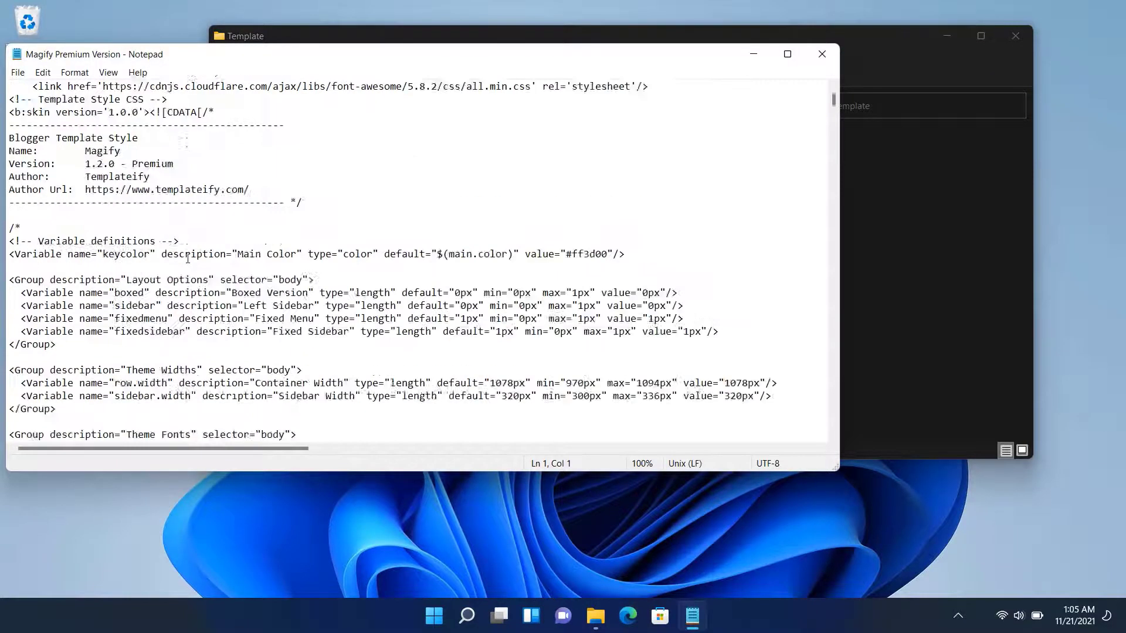
Open the Magify Premium Version XML document from the Template folder with Notepad++ and look through its code
scroll(188, 258, up, 7)
click(873, 37)
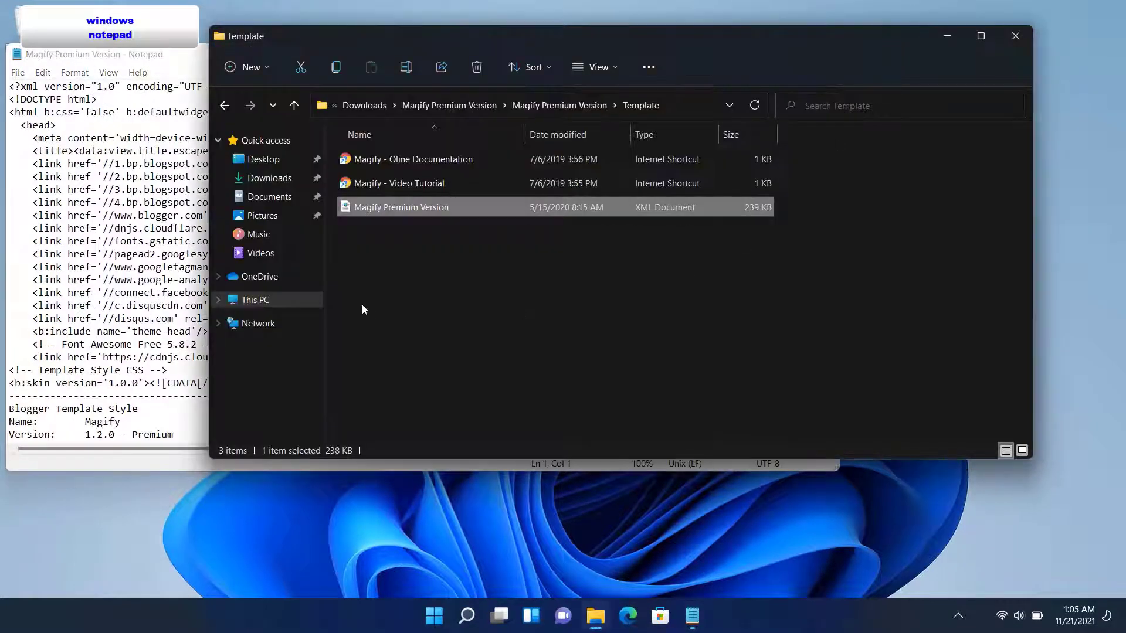
right_click(422, 207)
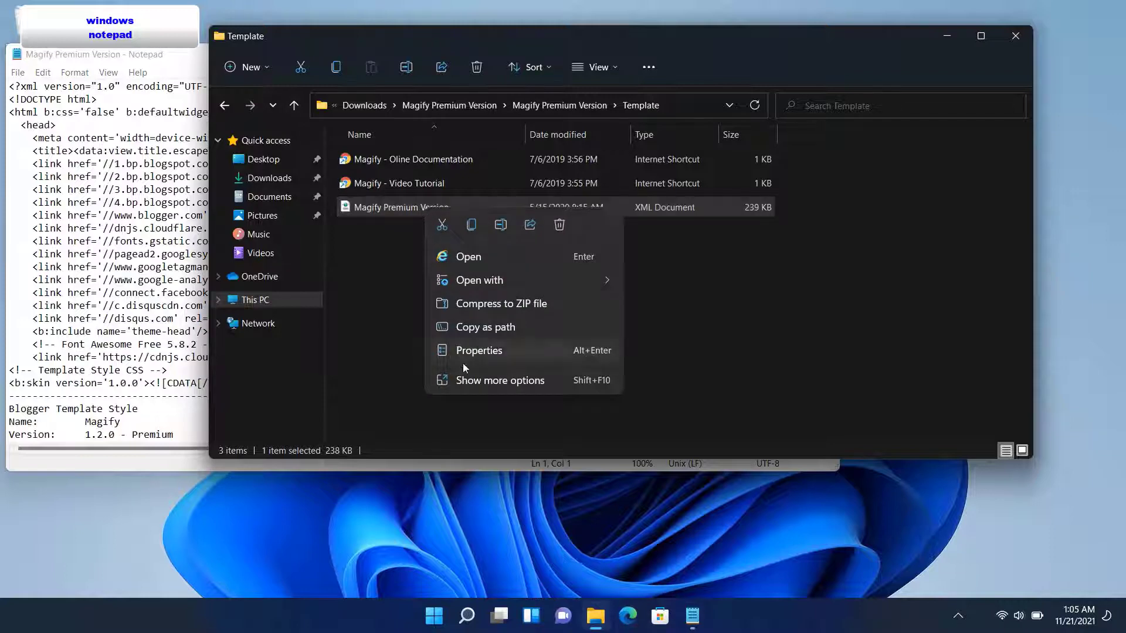
click(478, 381)
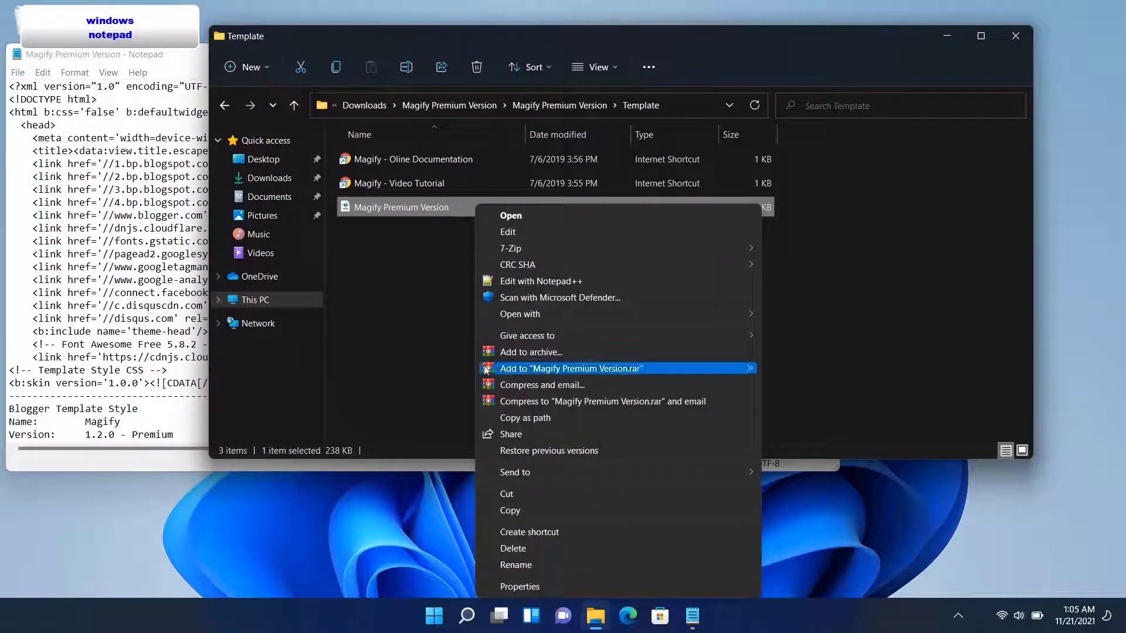
click(566, 286)
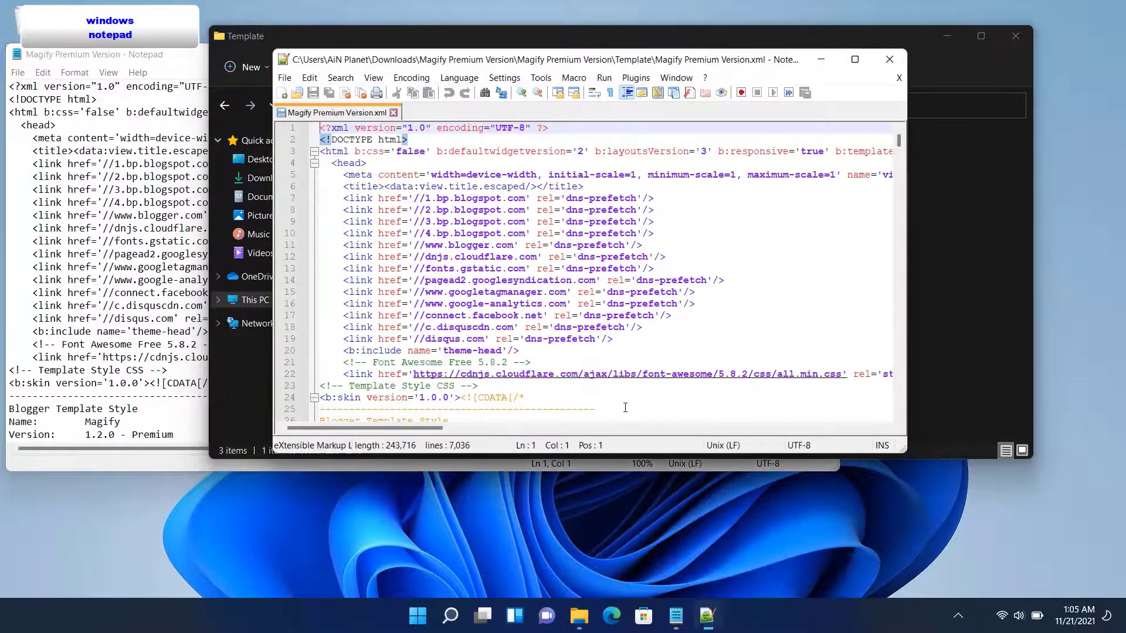
scroll(420, 257, down, 20)
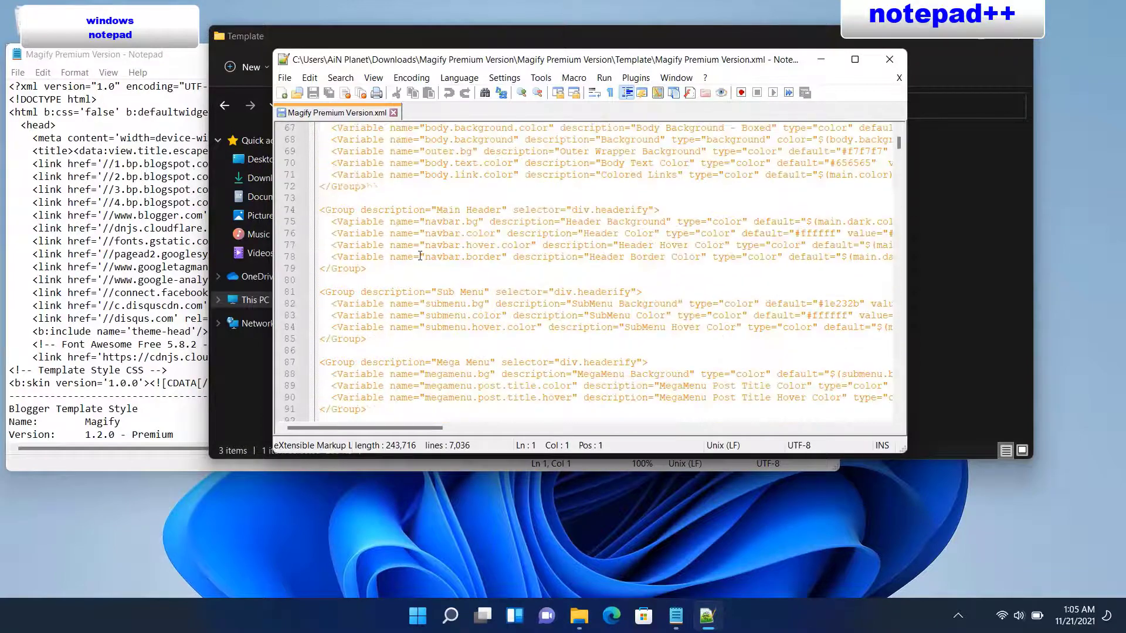
scroll(444, 266, up, 20)
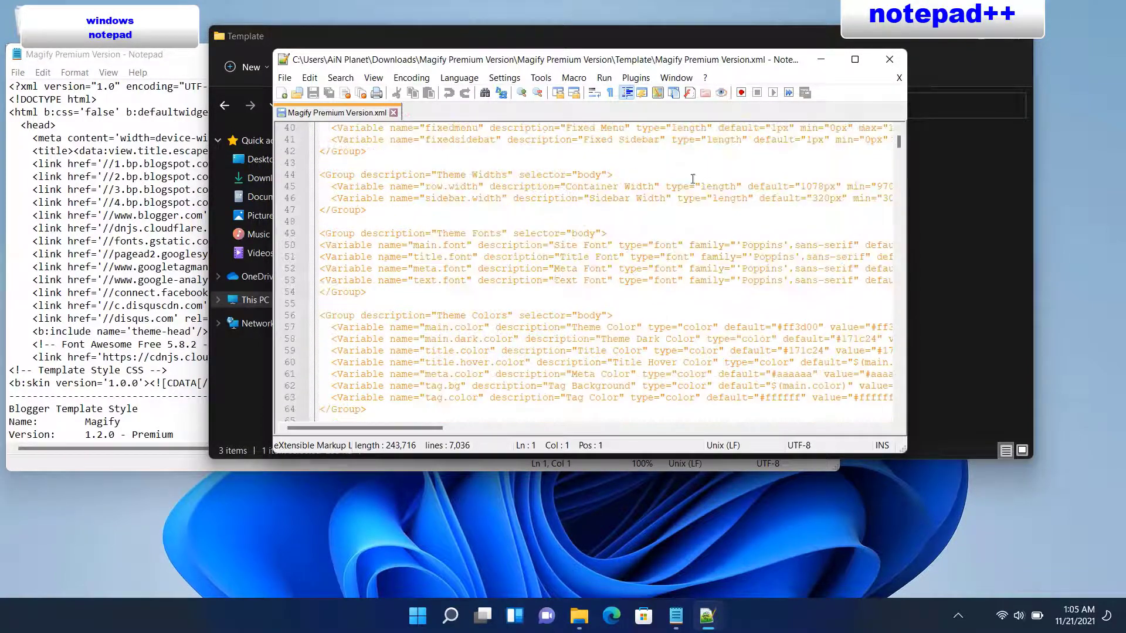
Move the Notepad++ window aside, switch to Notepad, and review its code and its File, Edit and Help commands
drag(635, 51, 786, 48)
click(187, 56)
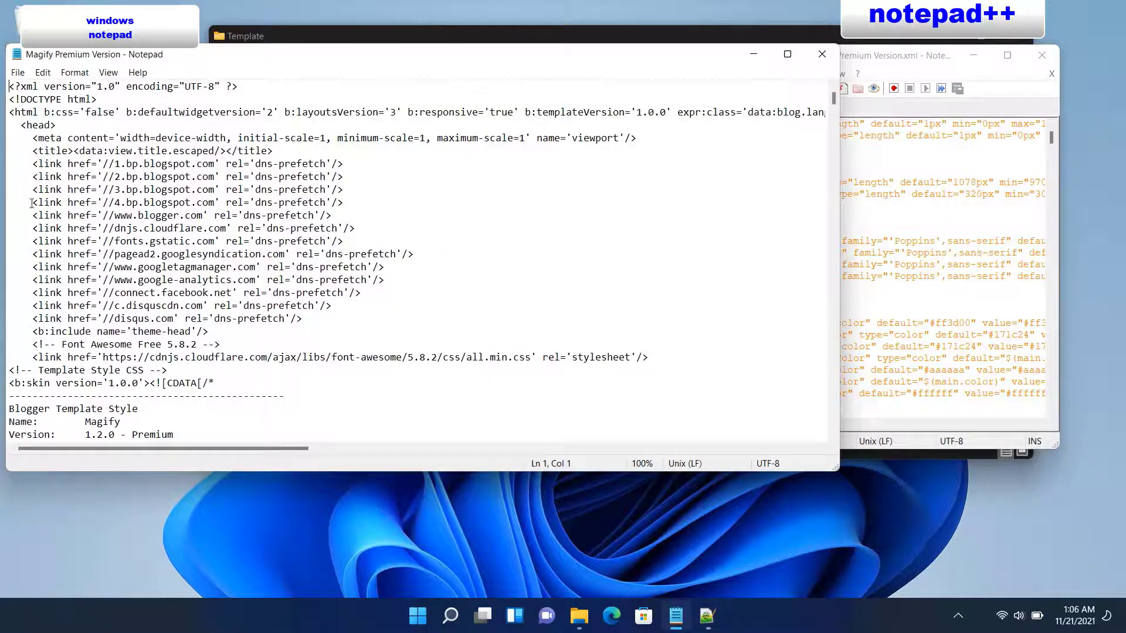
scroll(164, 303, down, 15)
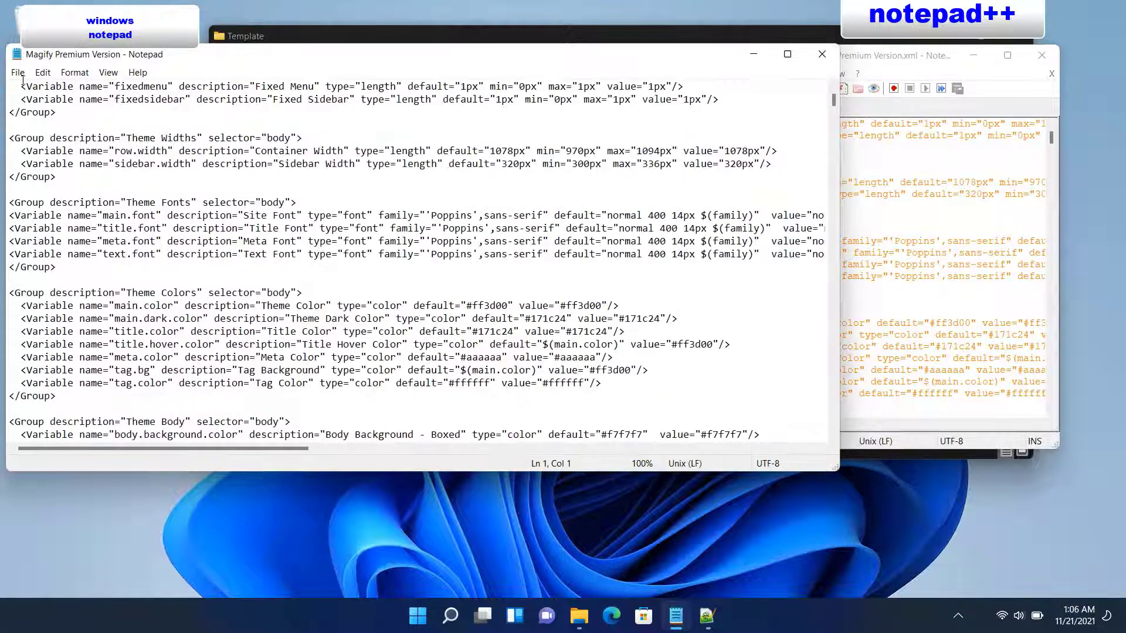
click(18, 73)
click(43, 72)
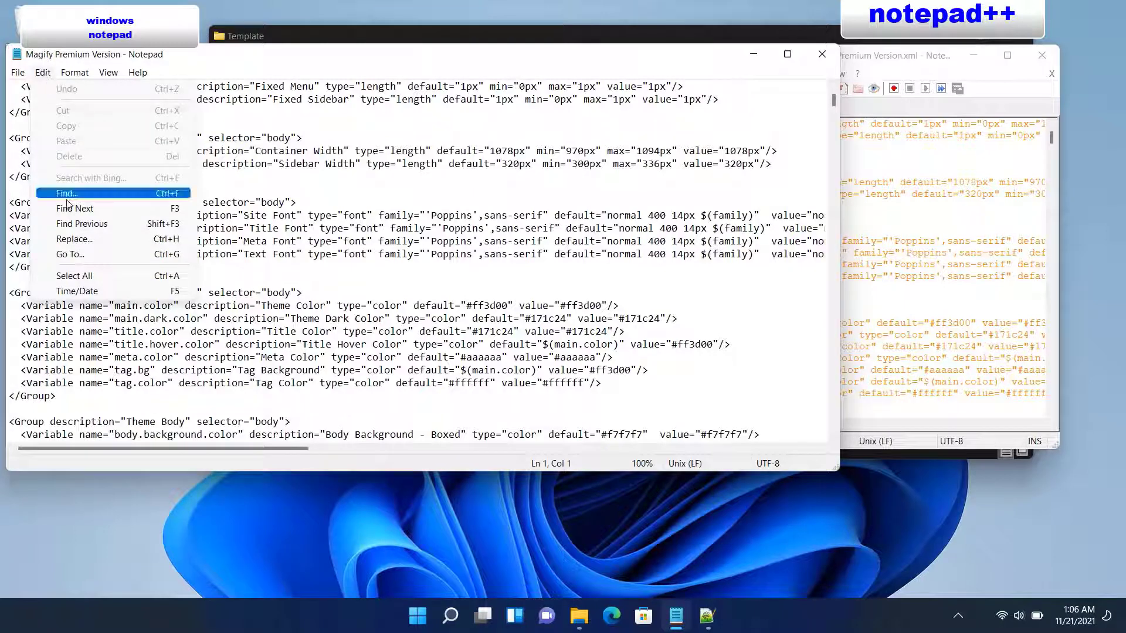
mouse_move(135, 77)
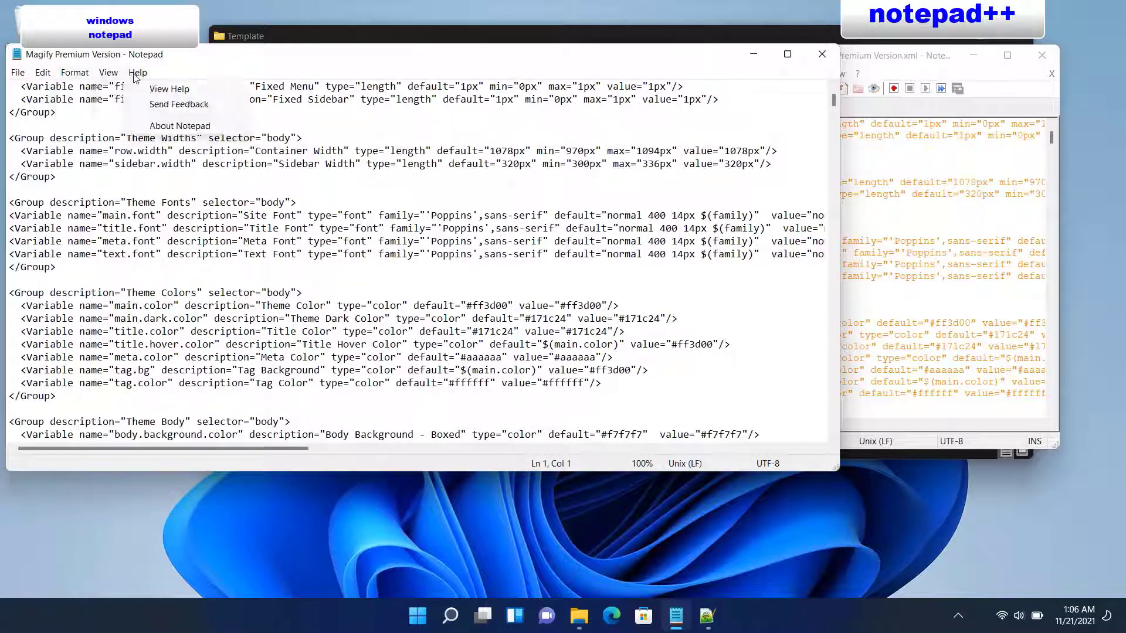
Switch to Notepad++ and examine its File, Encoding, Tools and Window commands, comparing them with Notepad's
click(912, 58)
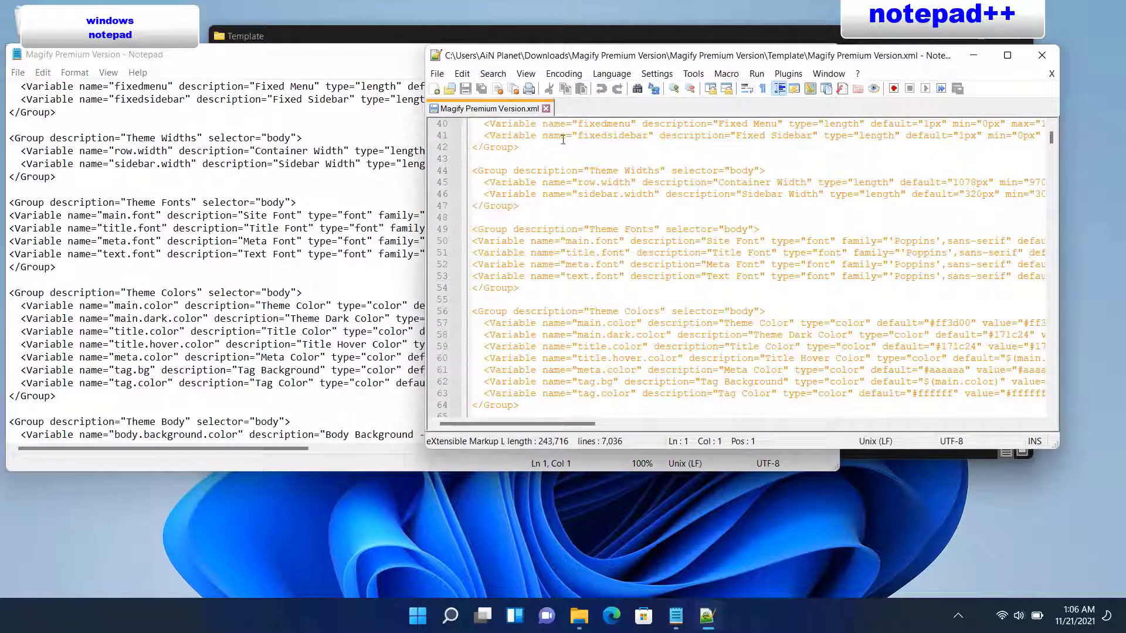
click(441, 75)
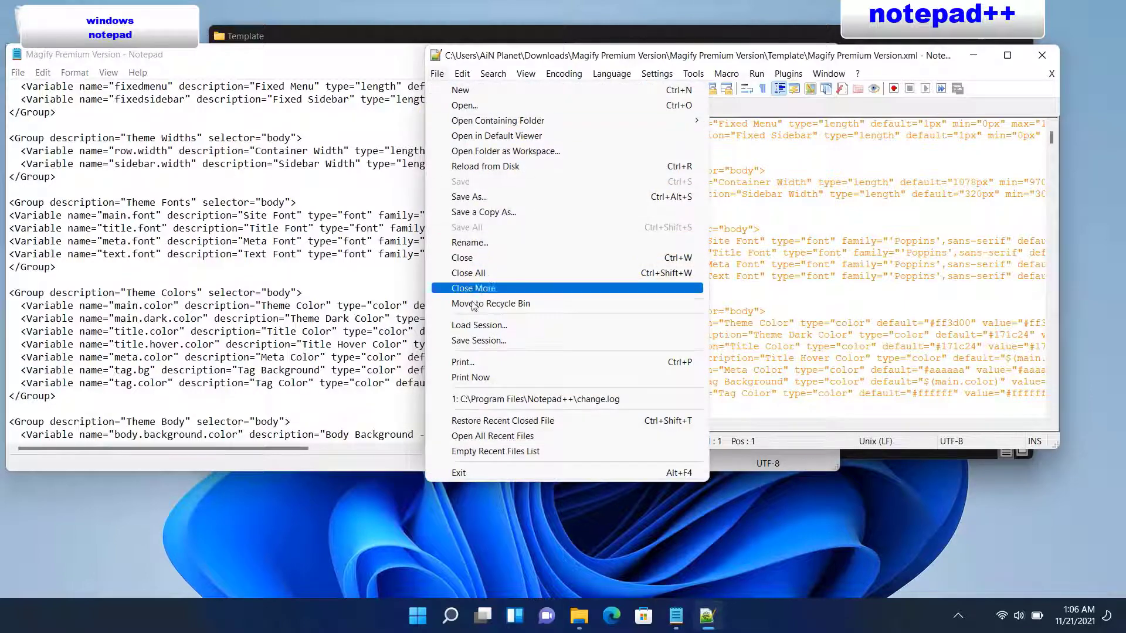
mouse_move(464, 77)
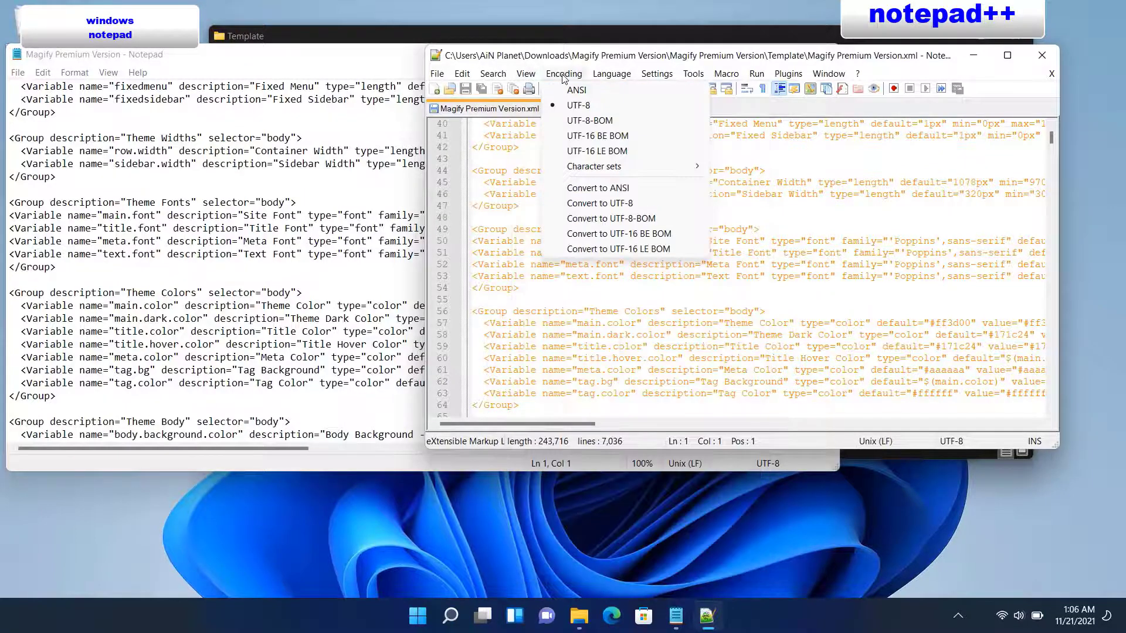
mouse_move(665, 77)
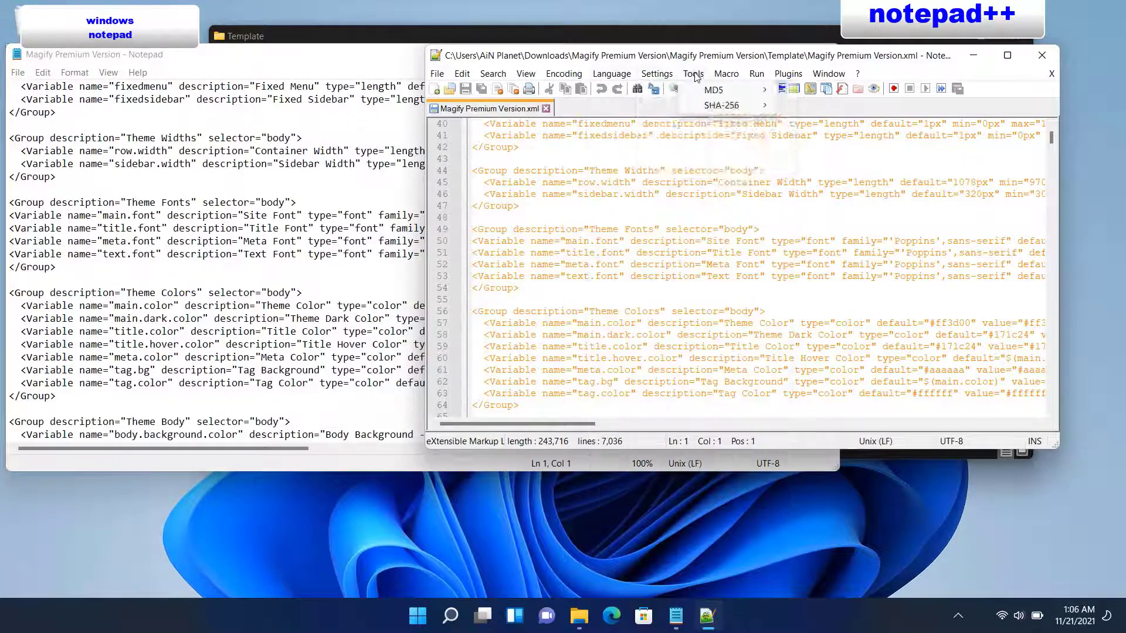
mouse_move(829, 83)
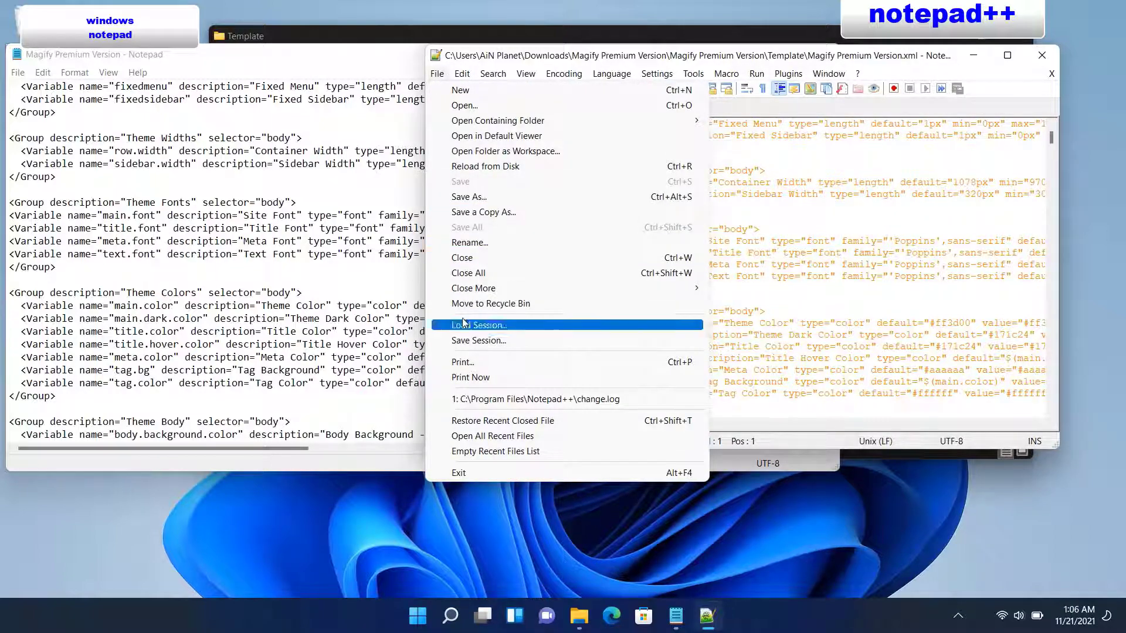
click(383, 63)
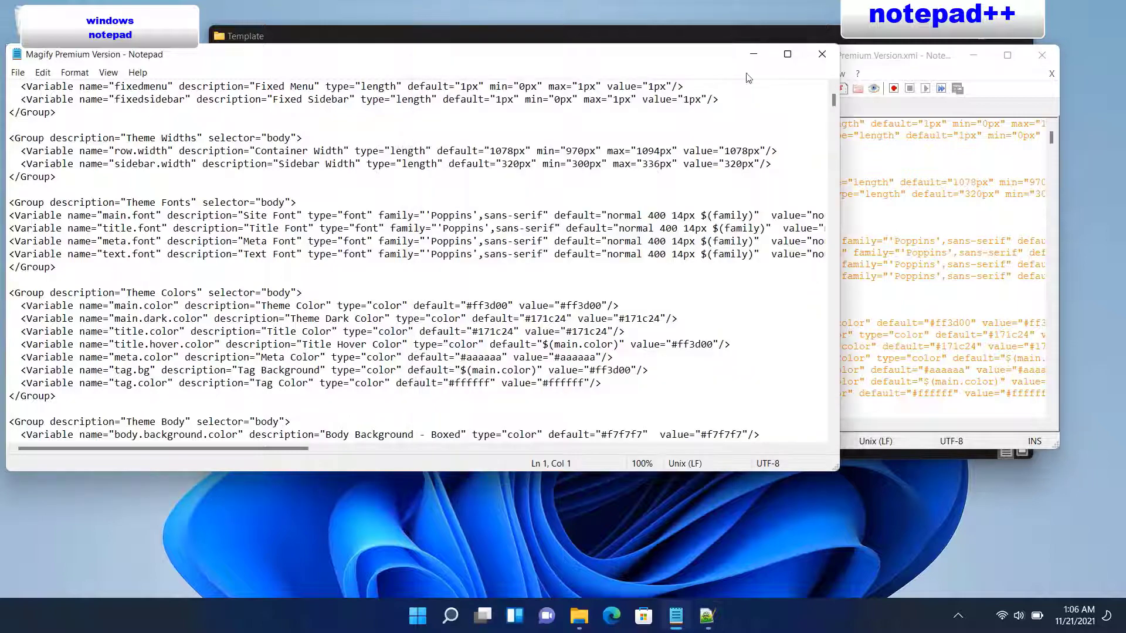
Create a new document in Notepad++ and enter the text "AiN Planet youtube"
click(891, 57)
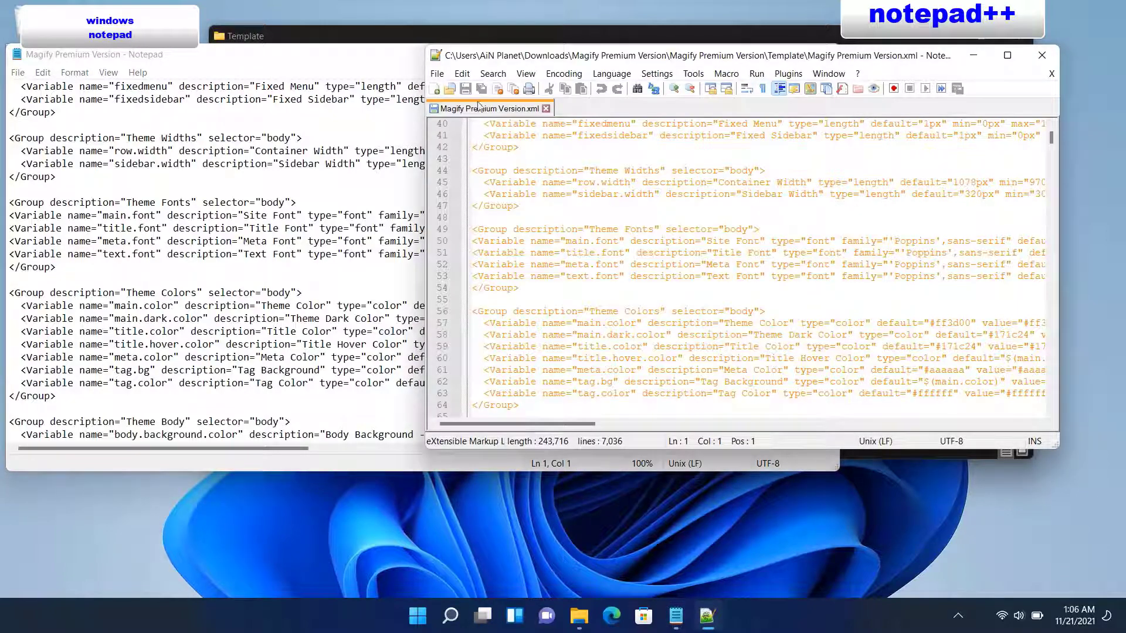
click(436, 75)
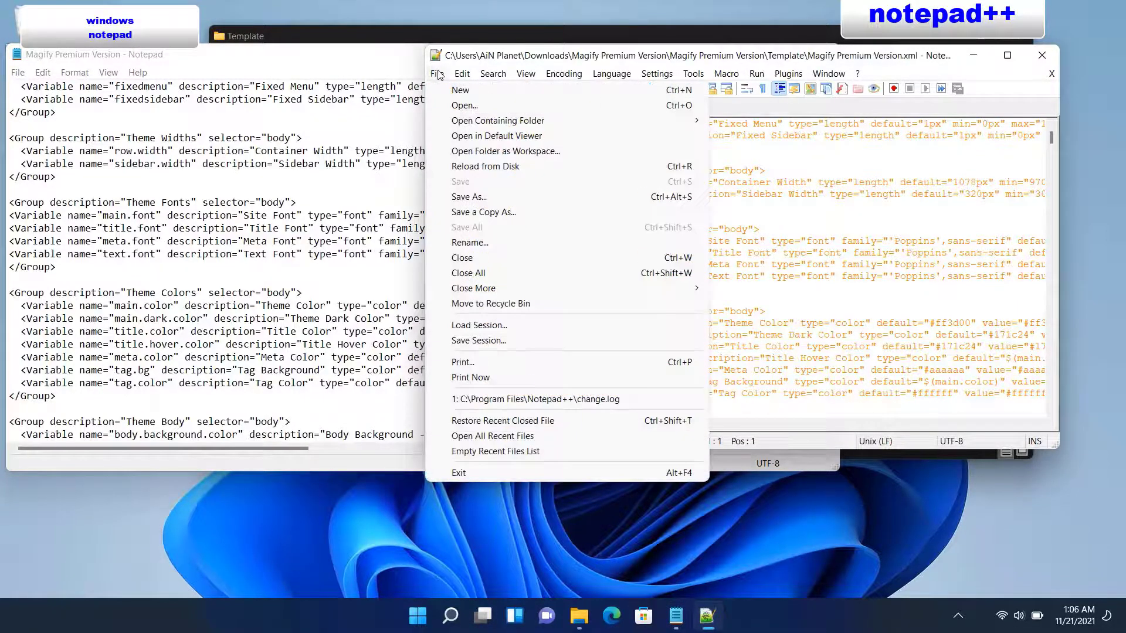
click(463, 86)
text(Ai)
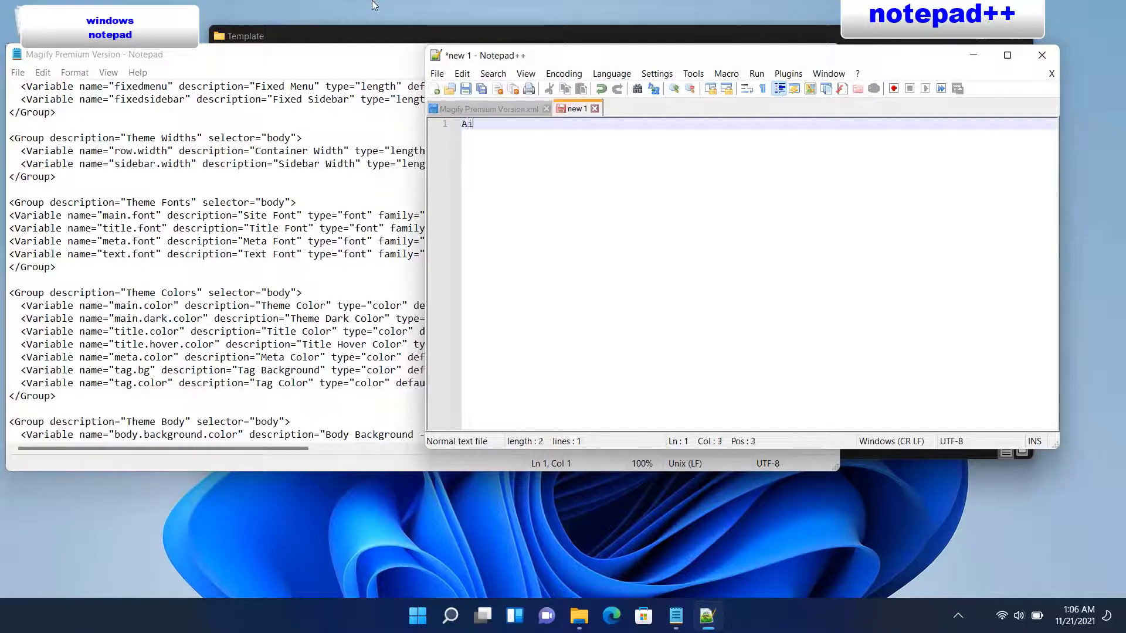
text(N Planet yo)
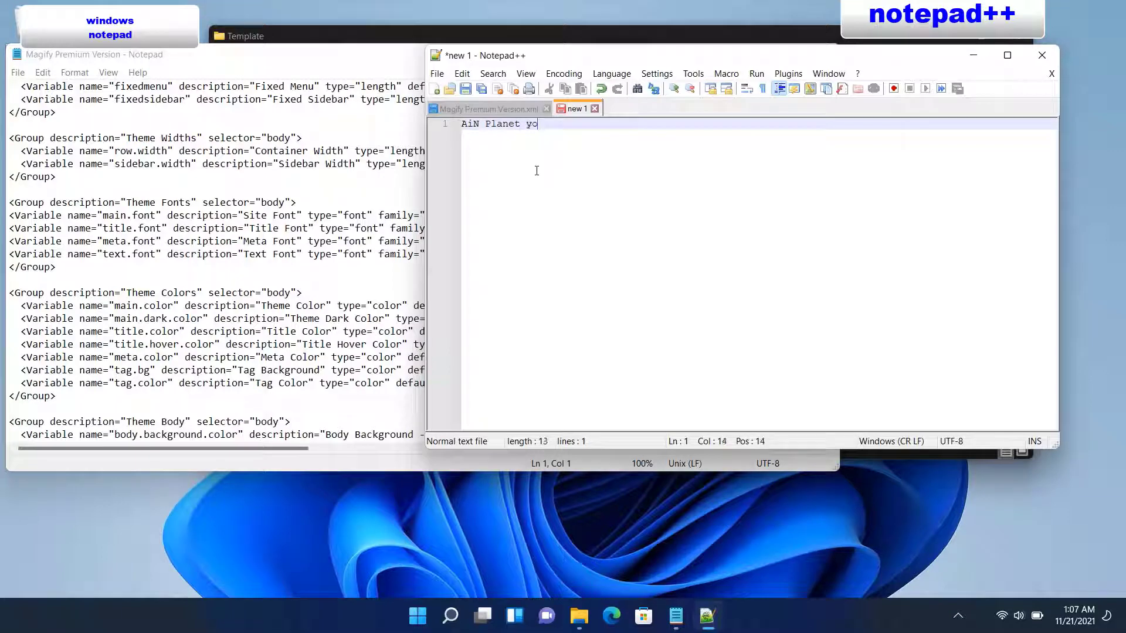
text(utube)
Switch to Notepad, start a new document, and enter the text "AiN Planet youtube"
click(331, 61)
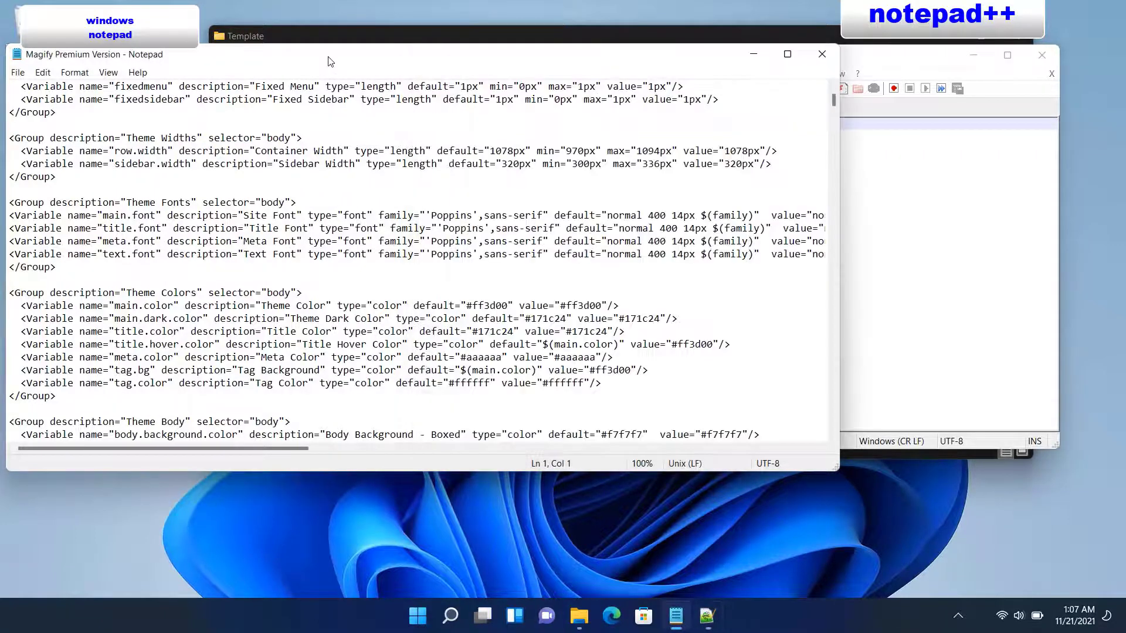
click(16, 75)
click(35, 88)
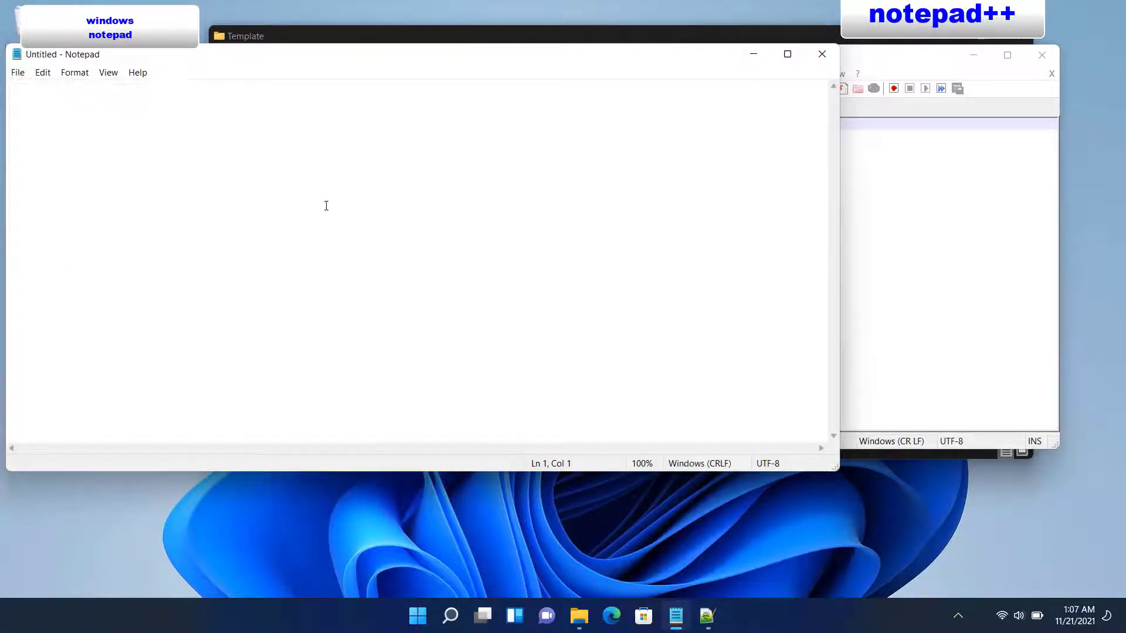
text(AiN Planet youtube)
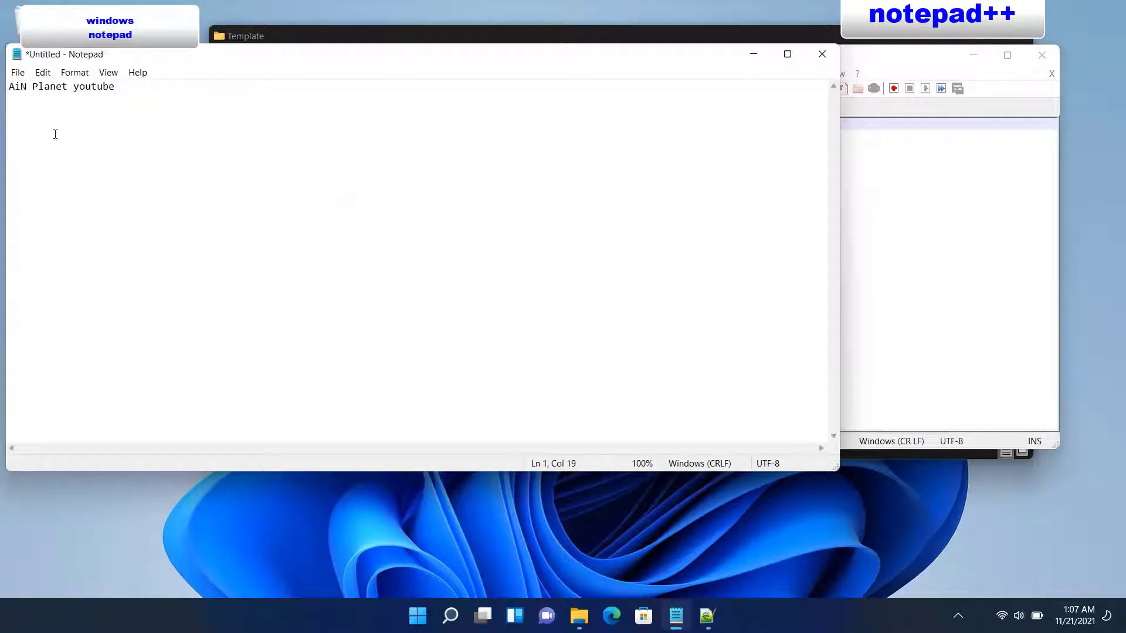
Switch to Notepad++ and create a second blank document alongside the one containing text
click(905, 56)
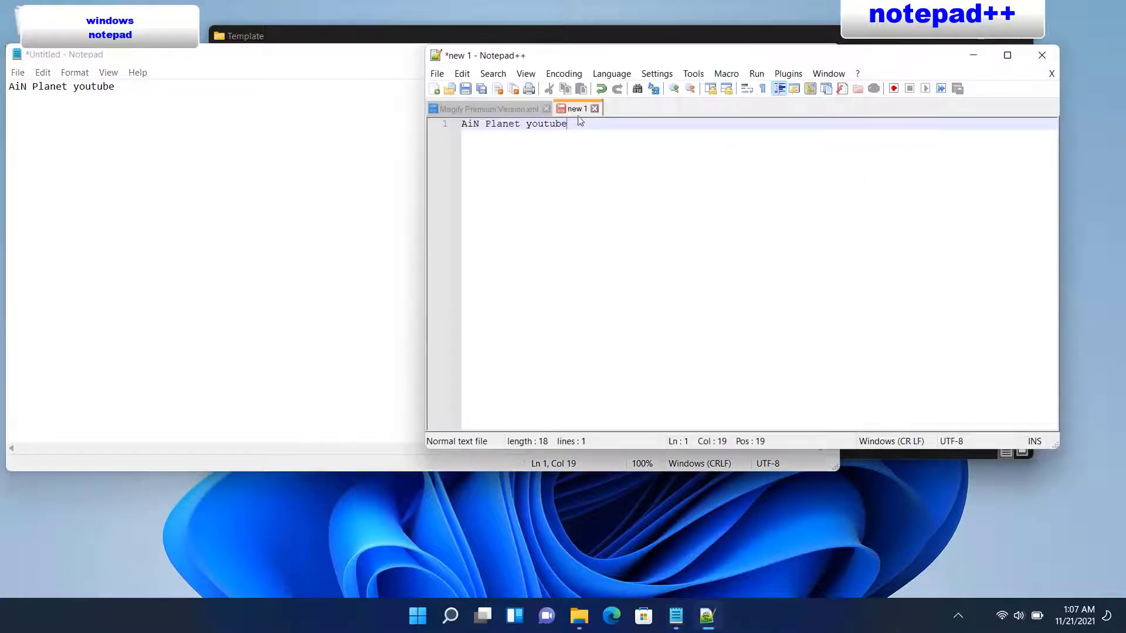
click(431, 73)
click(464, 88)
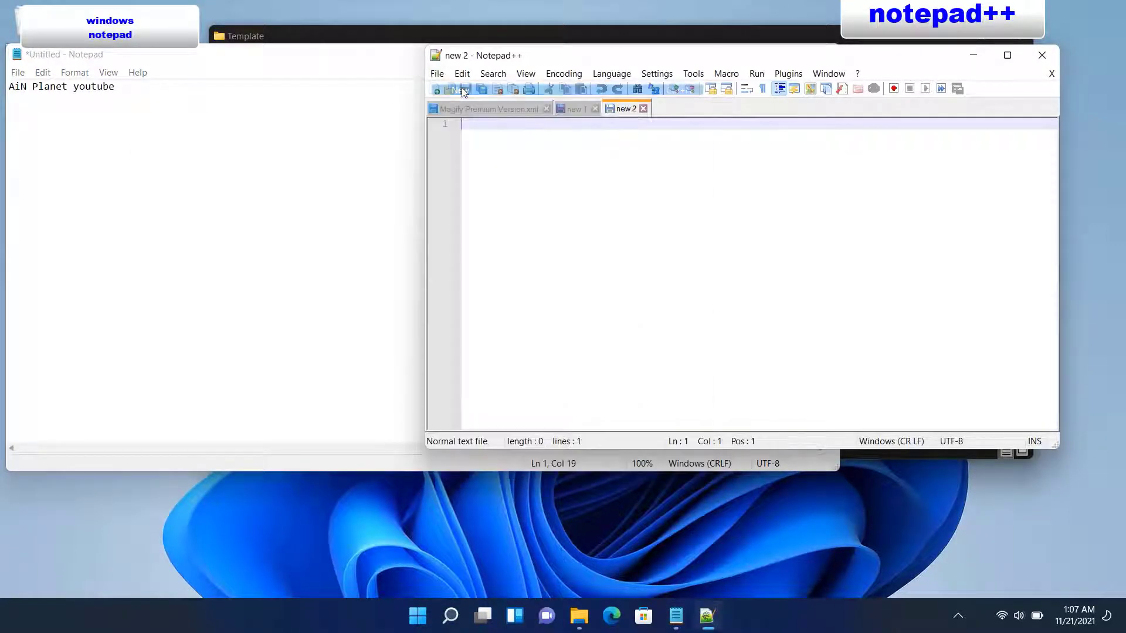
Start another new document in Notepad, discarding the unsaved text, and check which Notepad windows are open
click(274, 65)
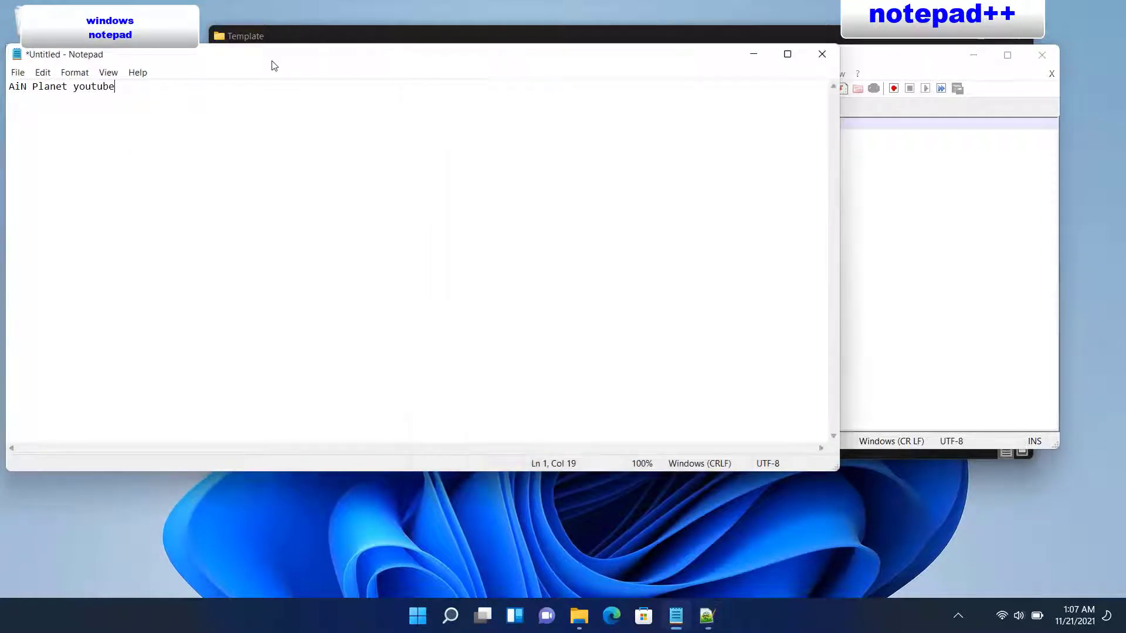
click(17, 76)
click(43, 93)
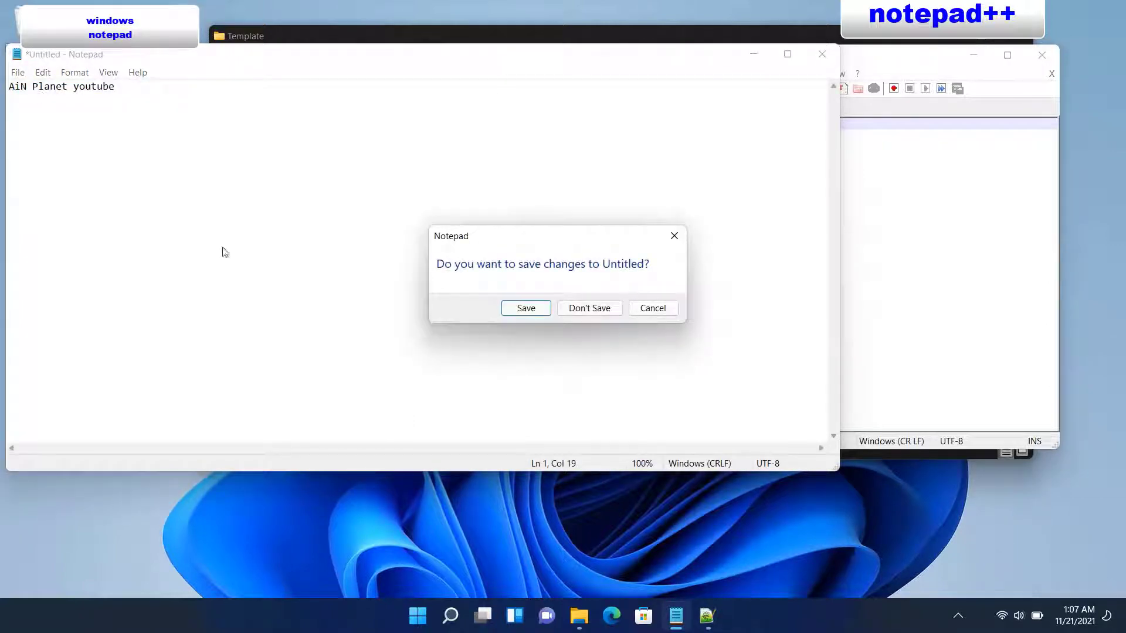
click(578, 310)
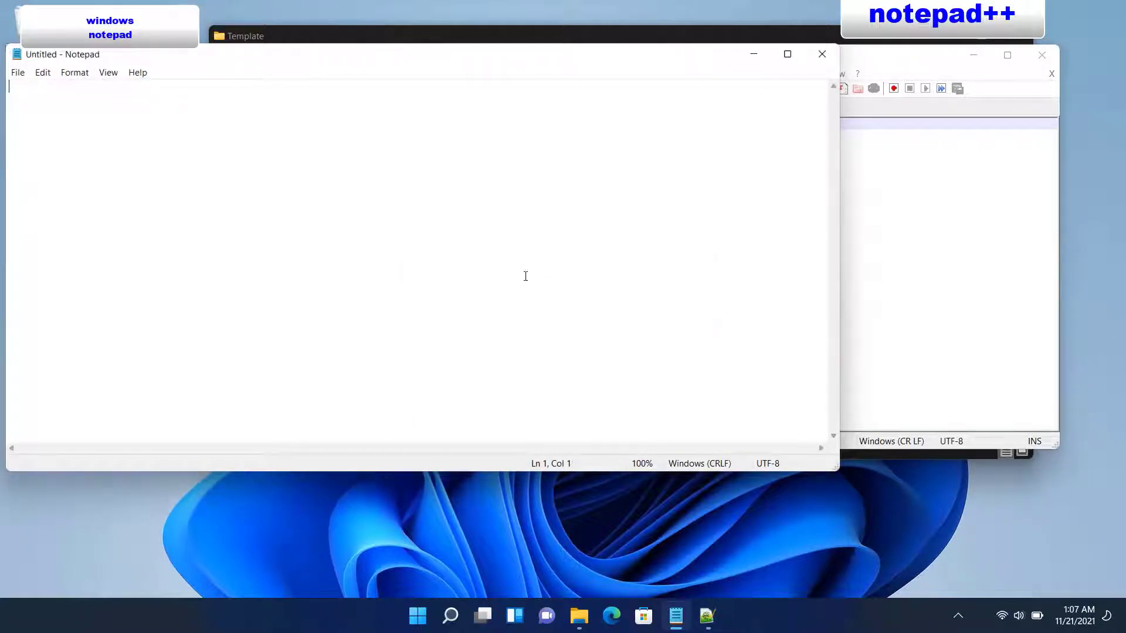
mouse_move(676, 613)
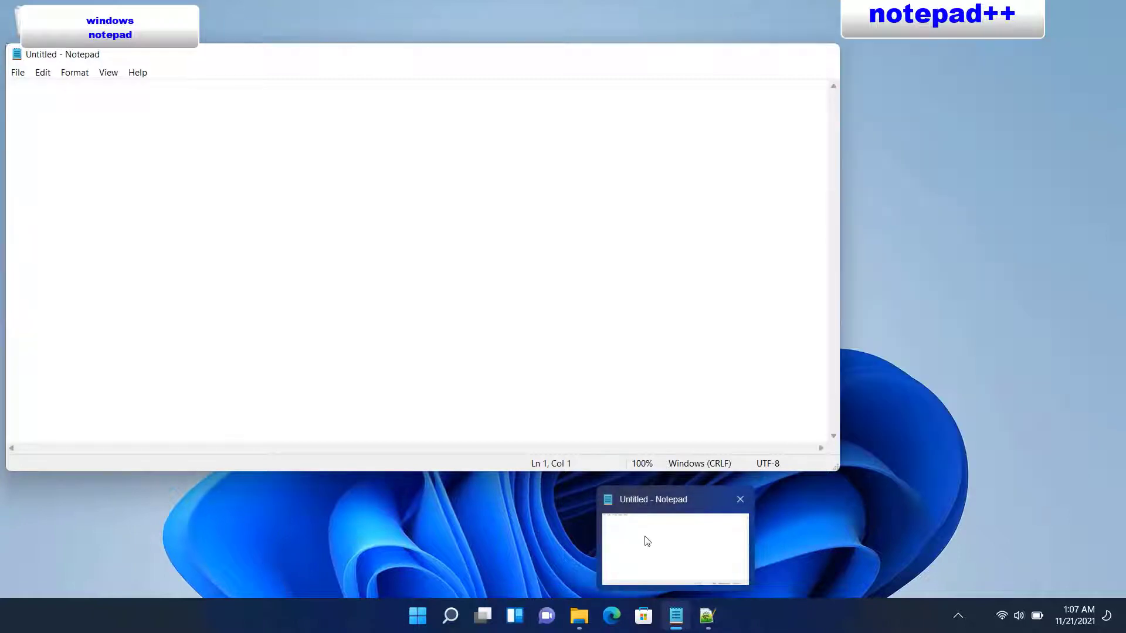
click(644, 536)
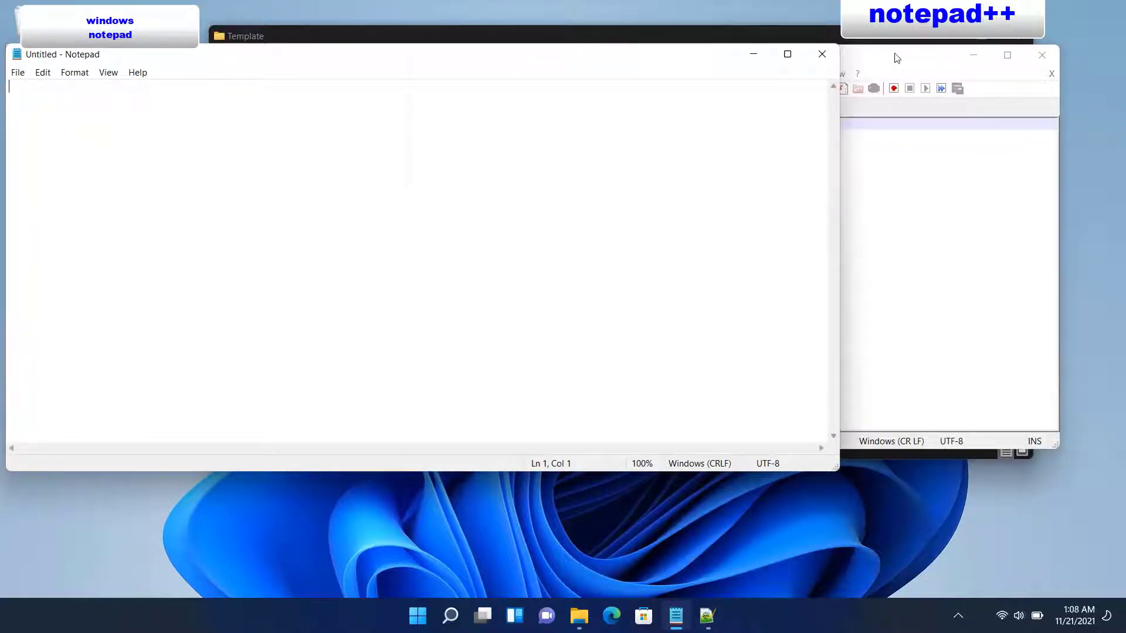
Switch to Notepad++ and view its open documents Magify Premium Version.xml, new 1 and new 2 in turn
click(896, 57)
click(481, 109)
click(574, 109)
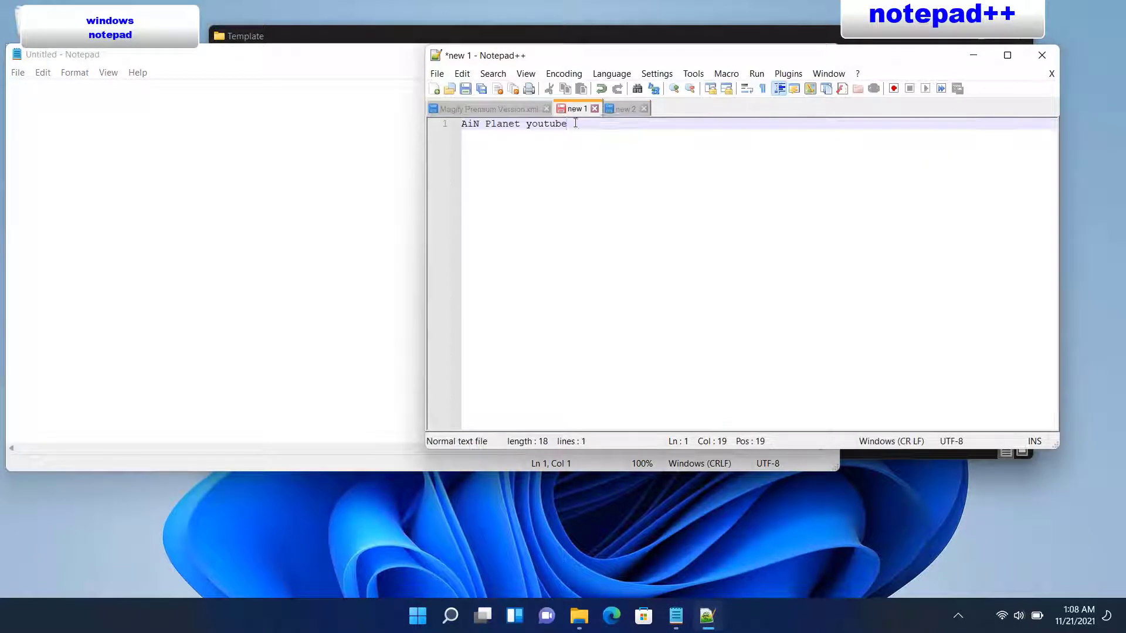
click(624, 111)
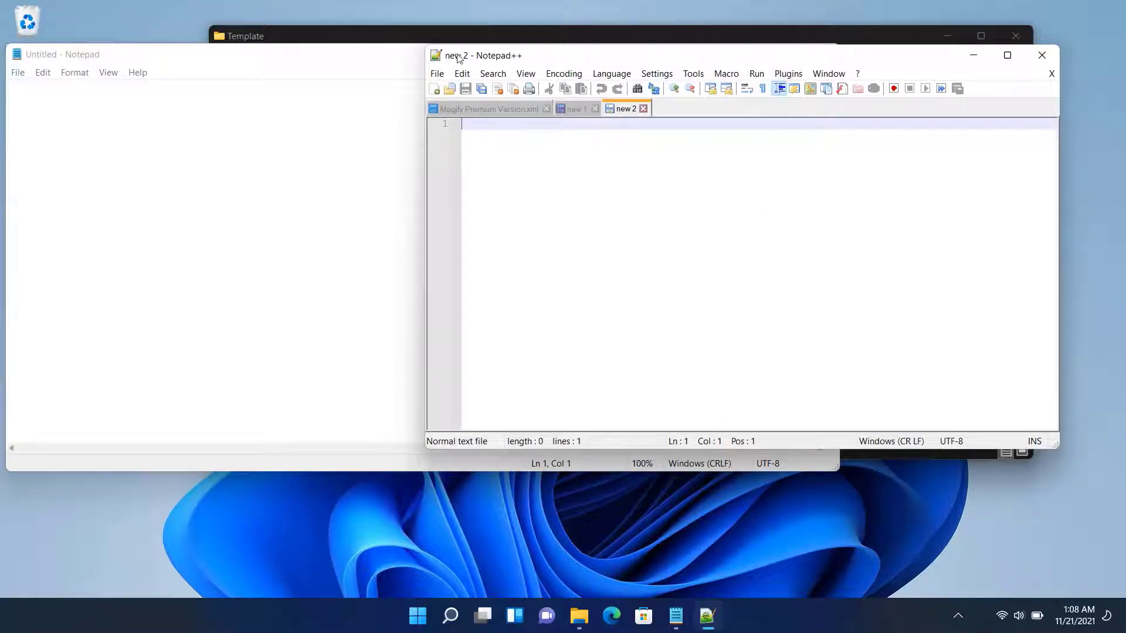
Close Notepad, Notepad++ and the Template folder window
click(360, 63)
click(823, 55)
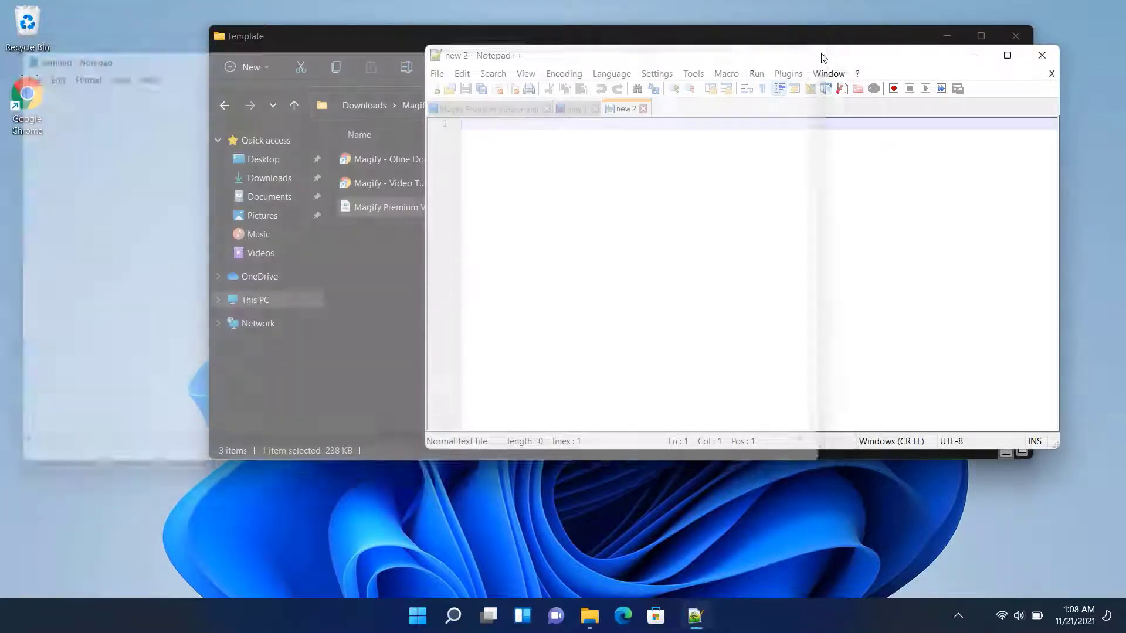
click(1041, 57)
click(1015, 32)
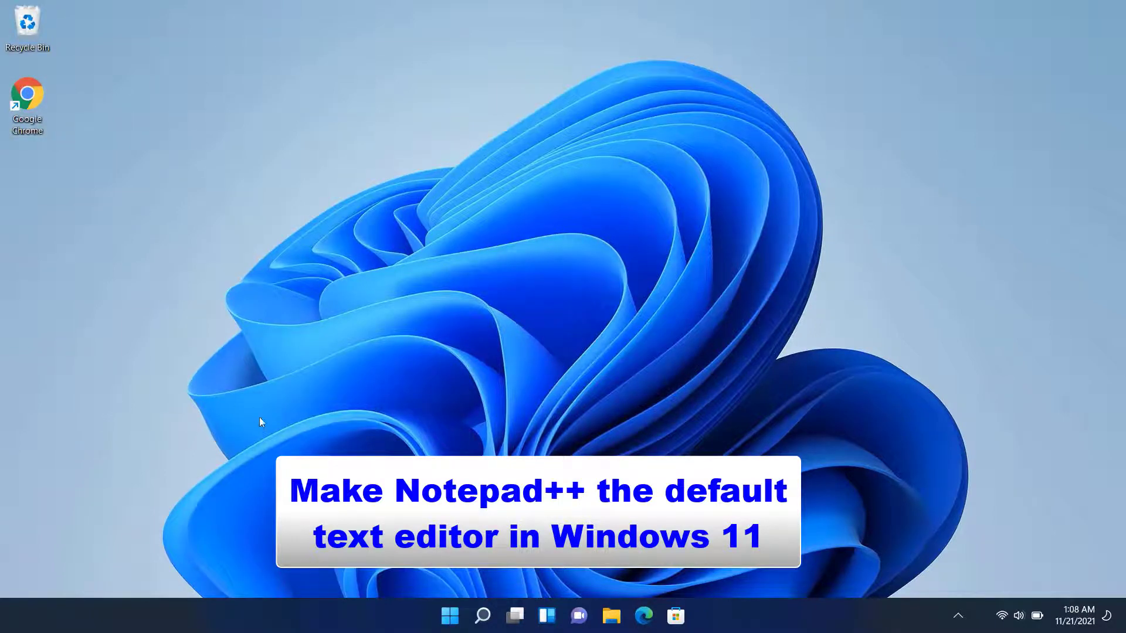
Open the default file type settings for Notepad under default apps in Windows Settings
right_click(449, 615)
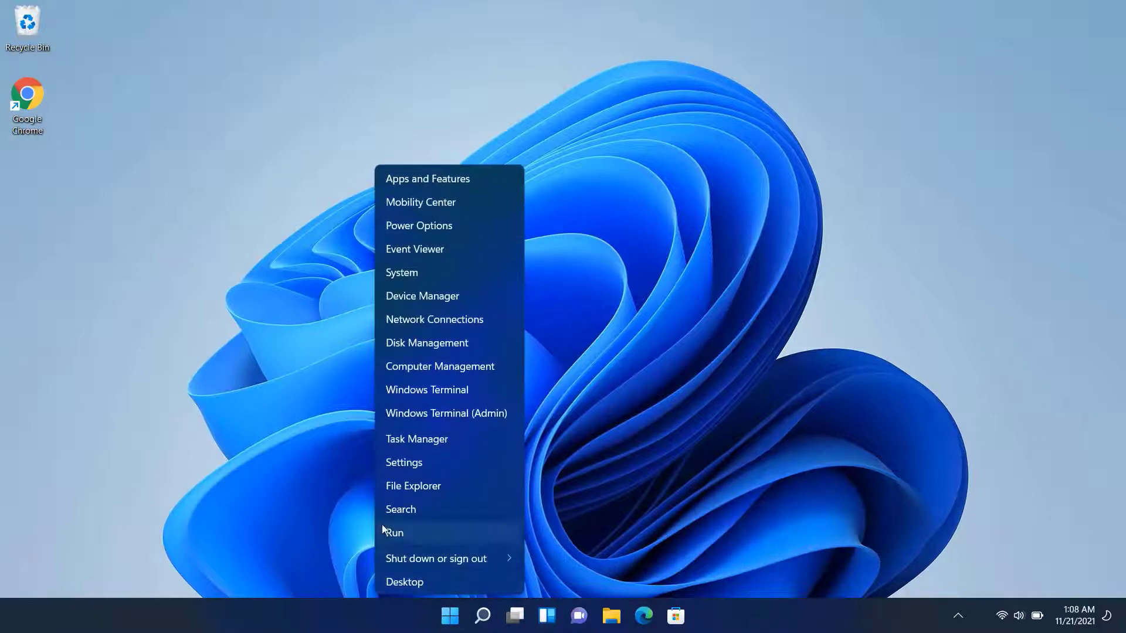
click(405, 463)
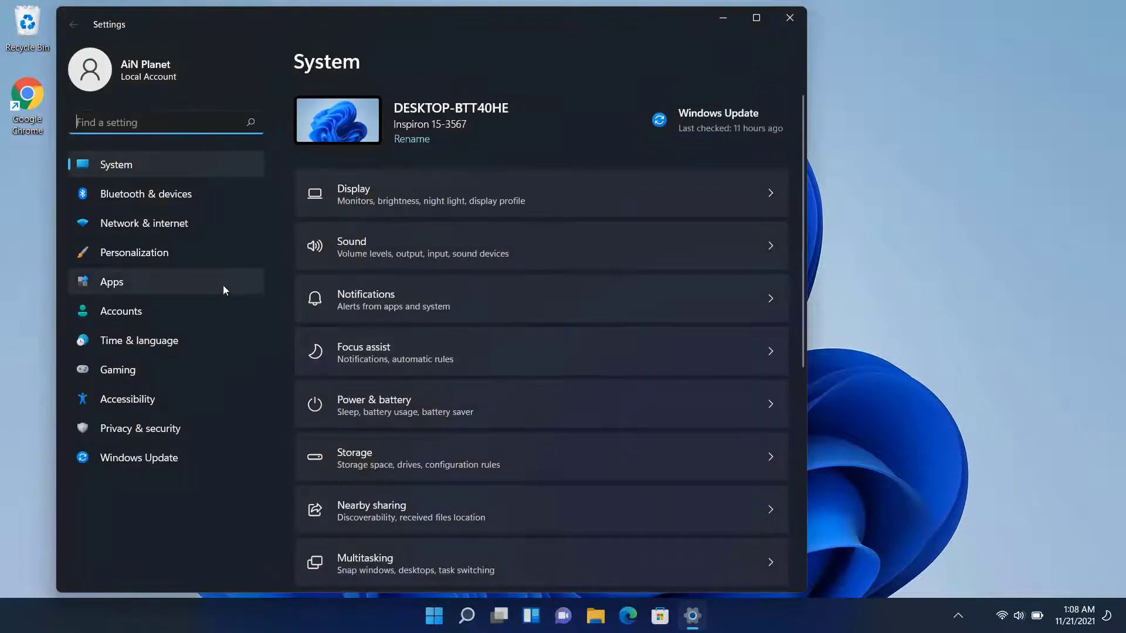
click(125, 282)
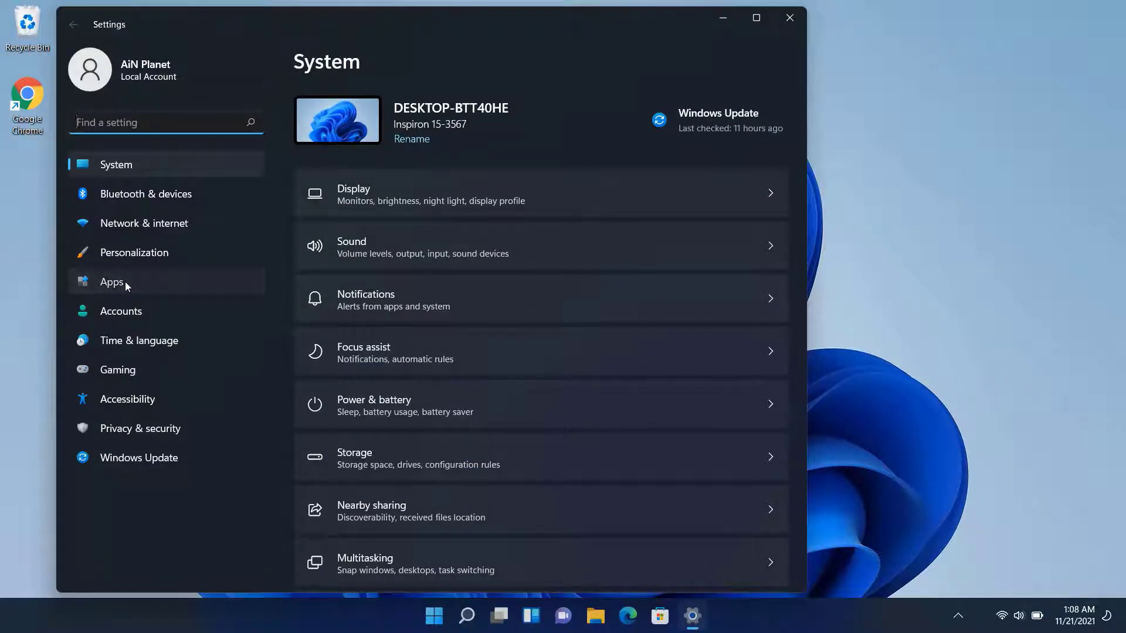
click(485, 175)
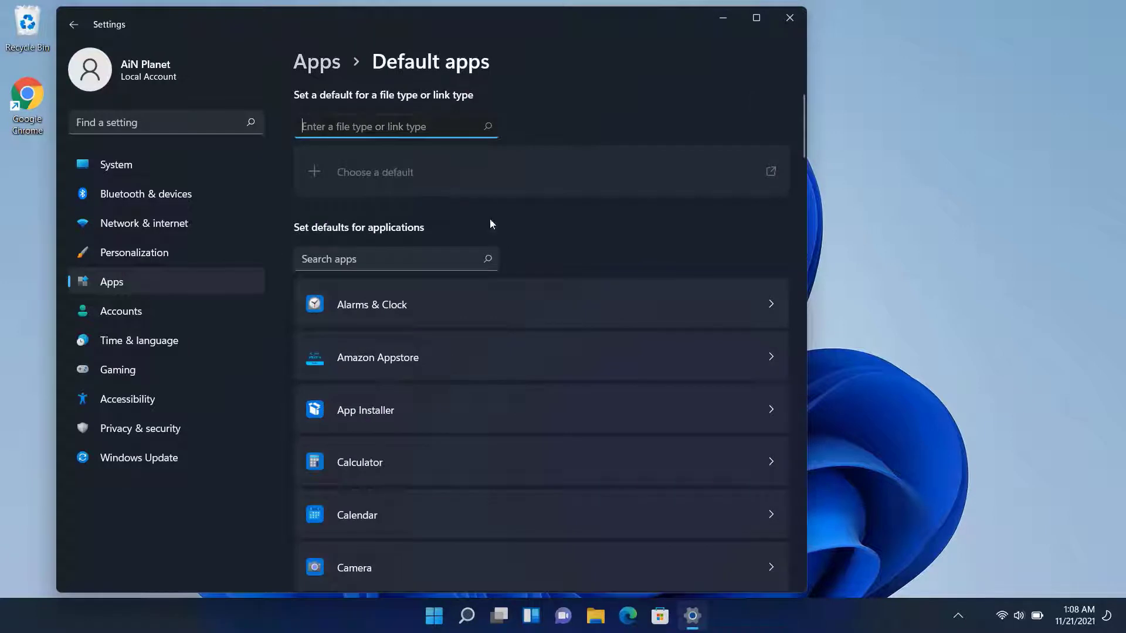
scroll(474, 375, down, 15)
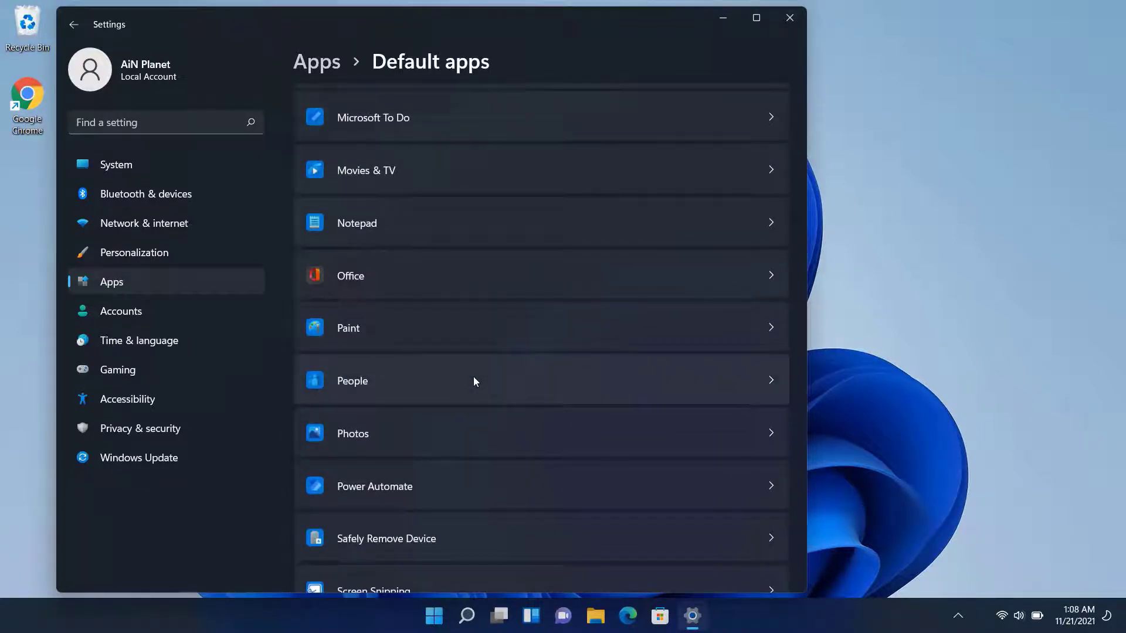
click(544, 225)
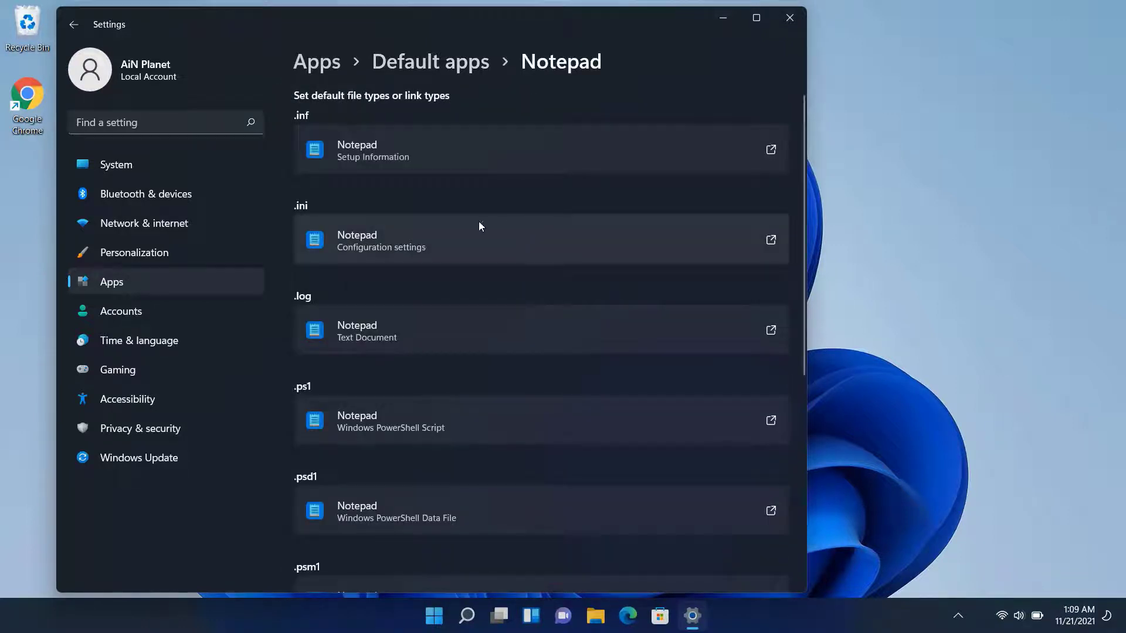
Start changing the default app for .txt files and browse this PC for another program
scroll(507, 252, down, 5)
scroll(492, 384, up, 5)
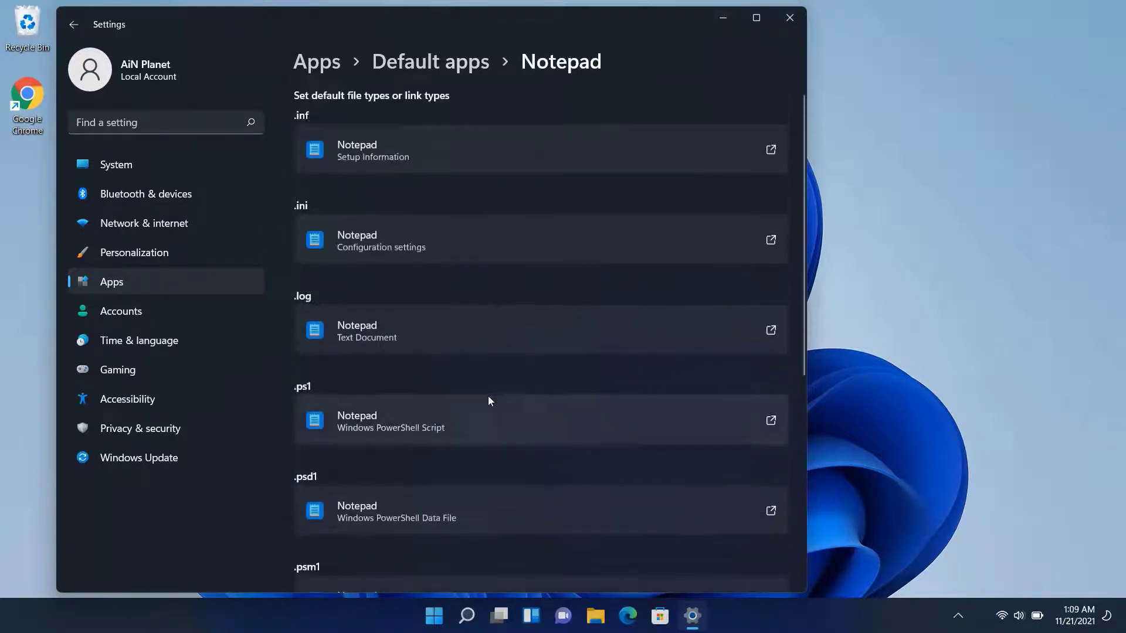
scroll(490, 399, down, 5)
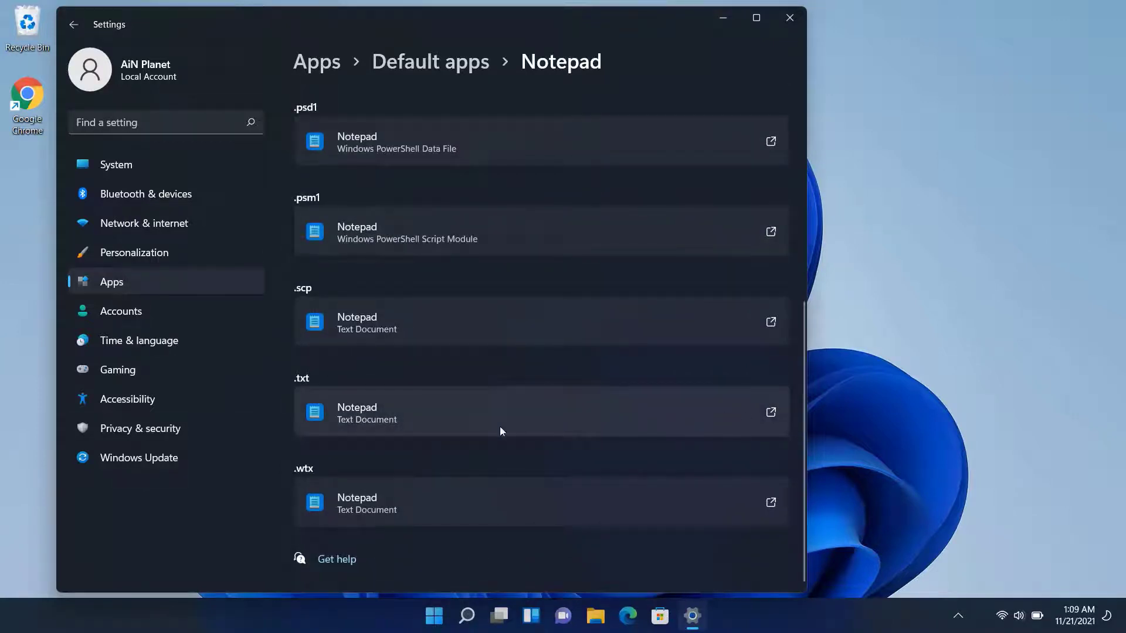
click(771, 413)
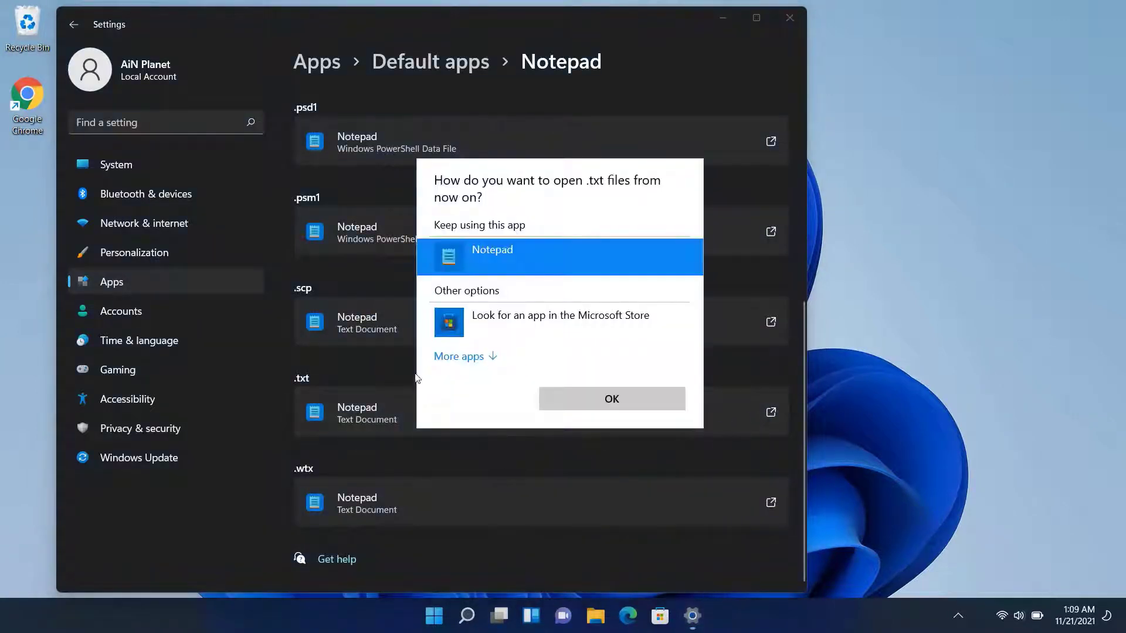
click(455, 358)
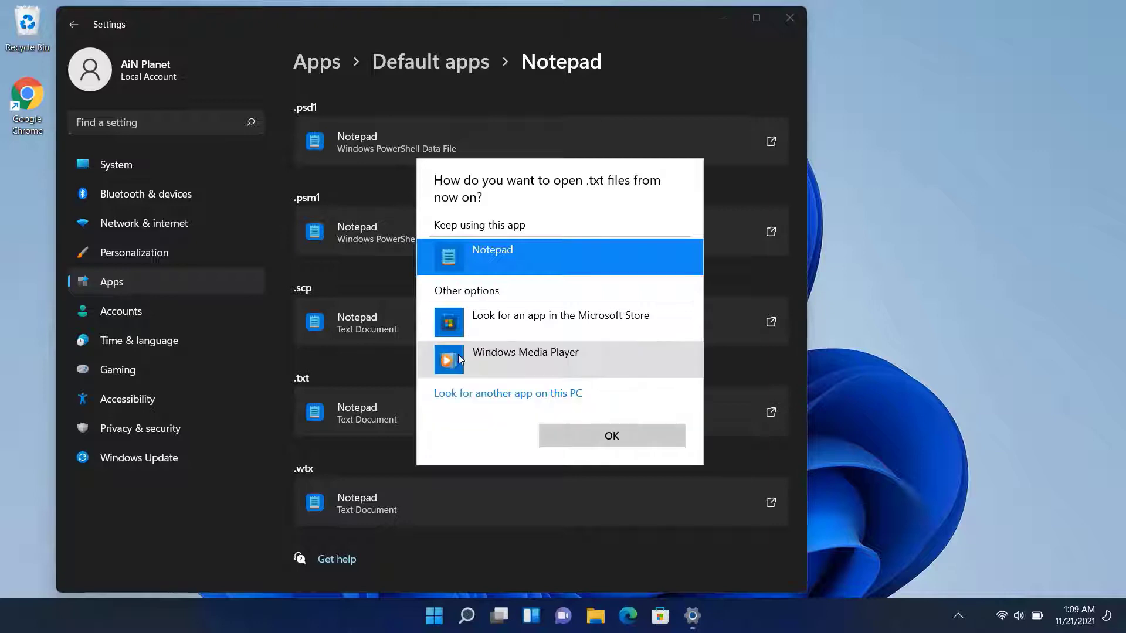
click(550, 394)
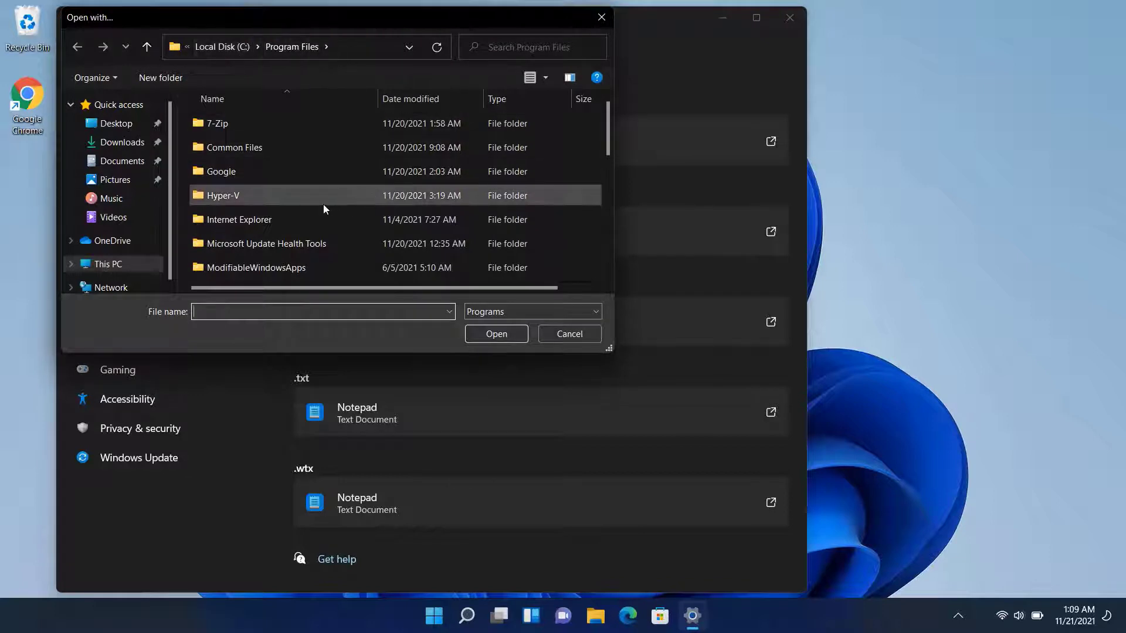
Choose the notepad++ application from Program Files\Notepad++ as the default for .txt files
scroll(322, 204, down, 1)
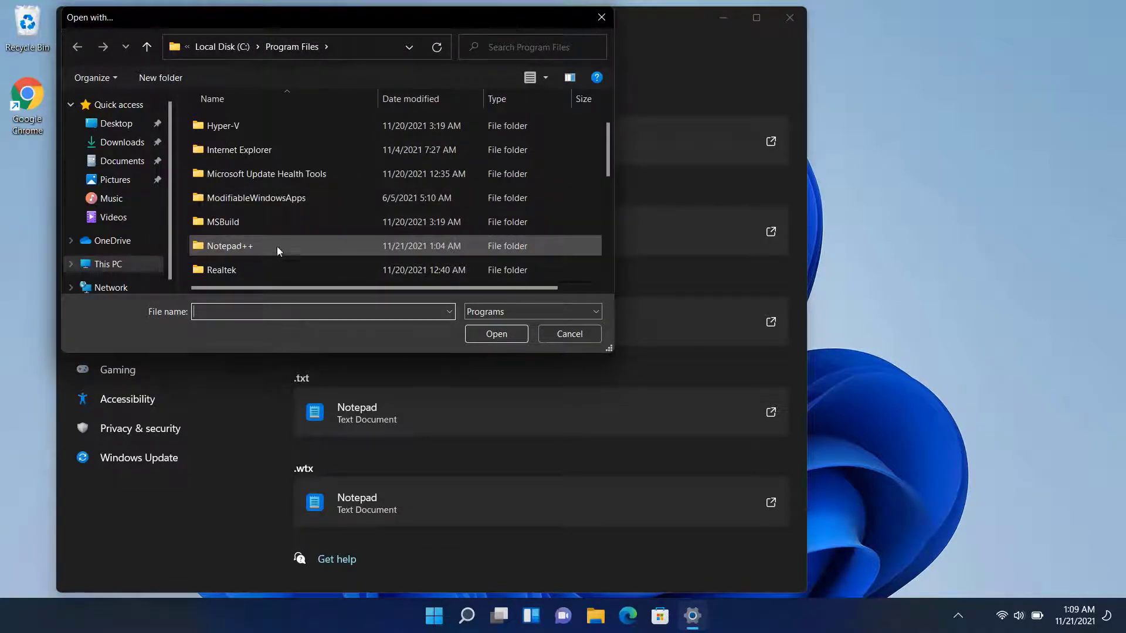
click(256, 246)
click(256, 246)
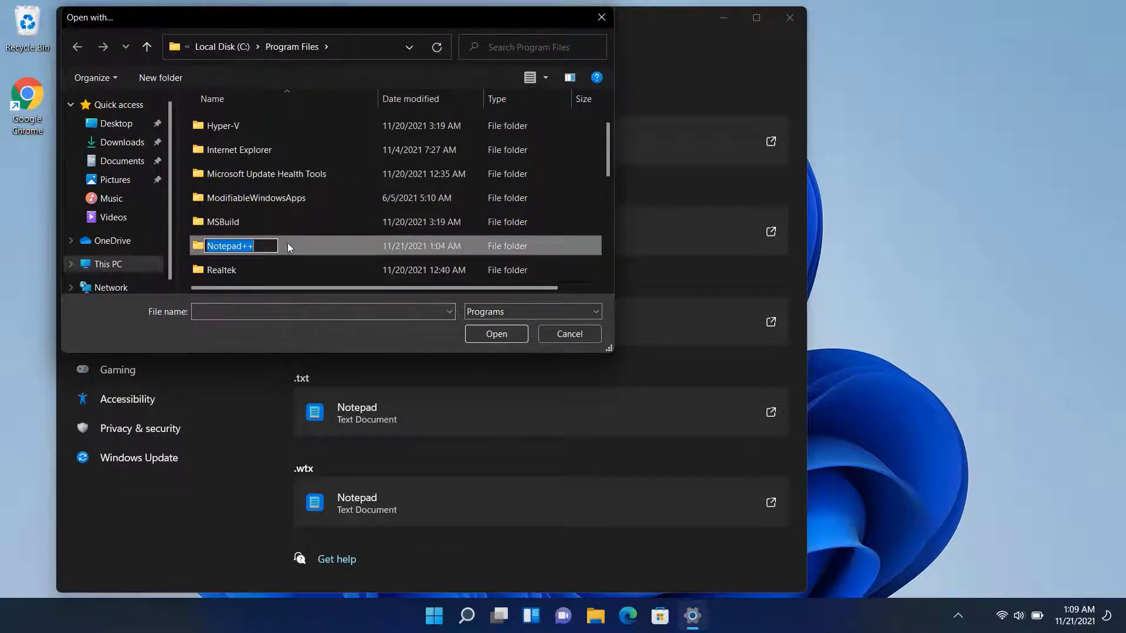
double_click(248, 245)
scroll(261, 197, down, 1)
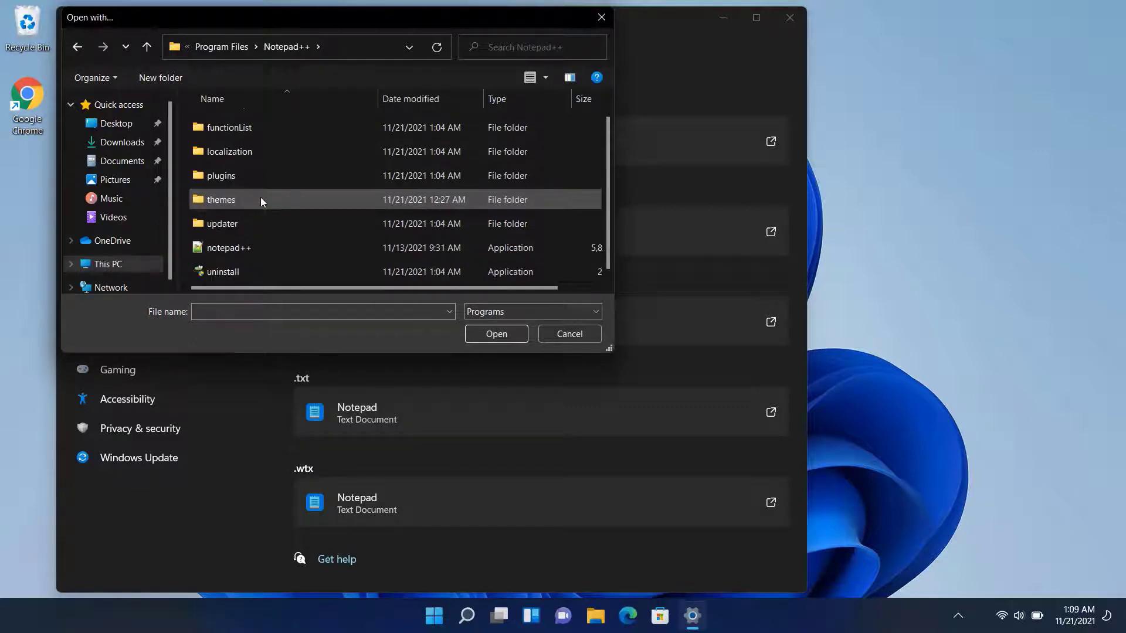
click(265, 246)
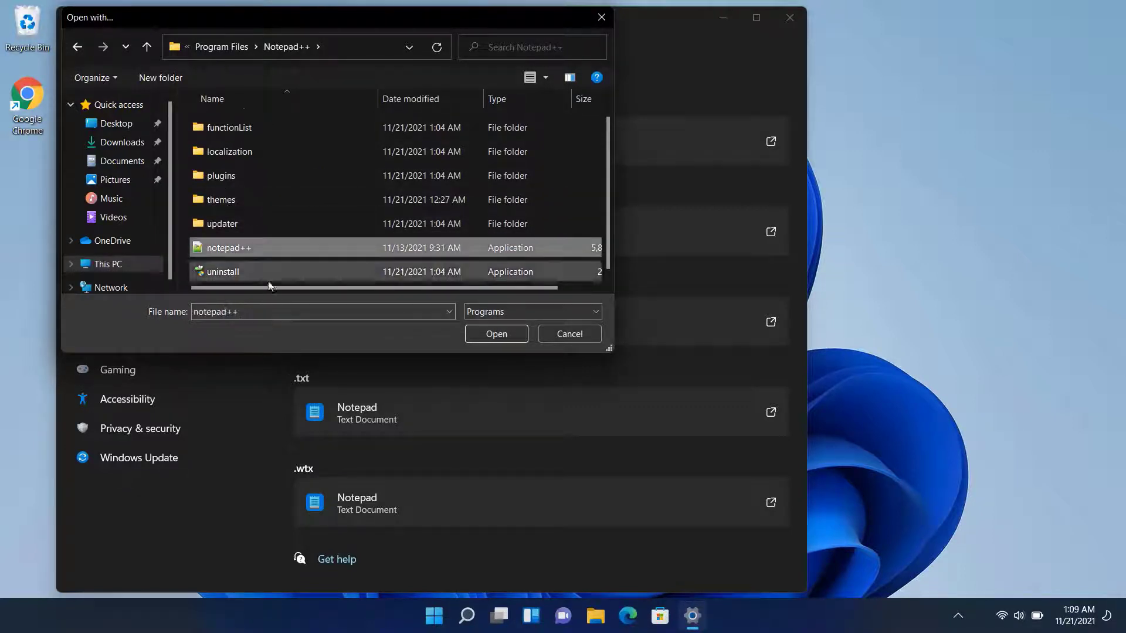
click(501, 335)
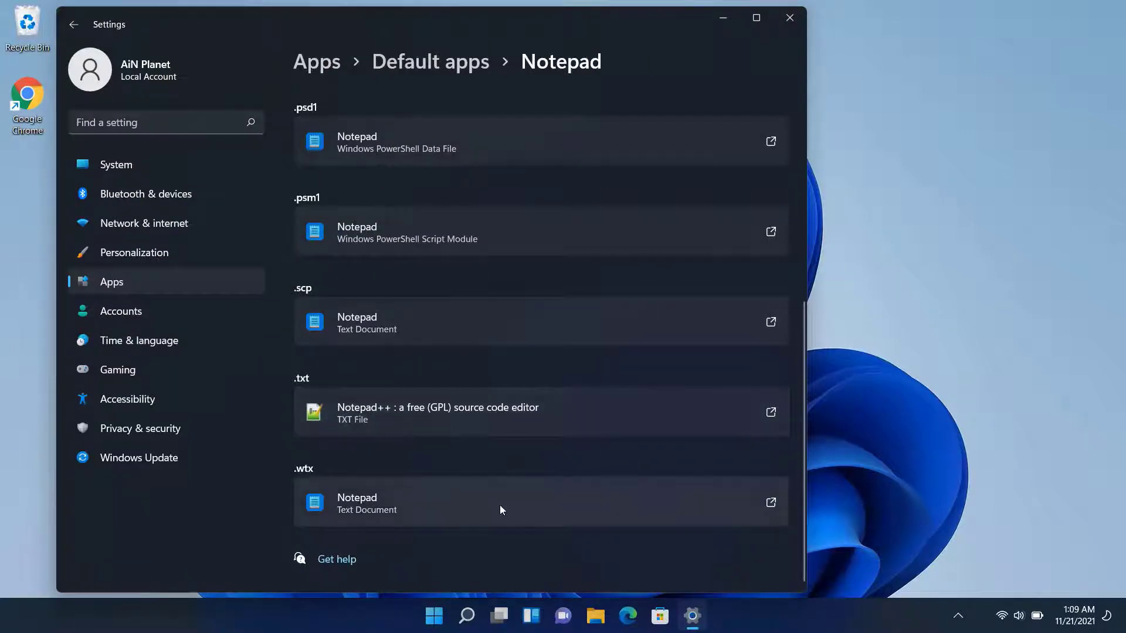
Set Notepad++ as the default app for .wtx files
click(777, 507)
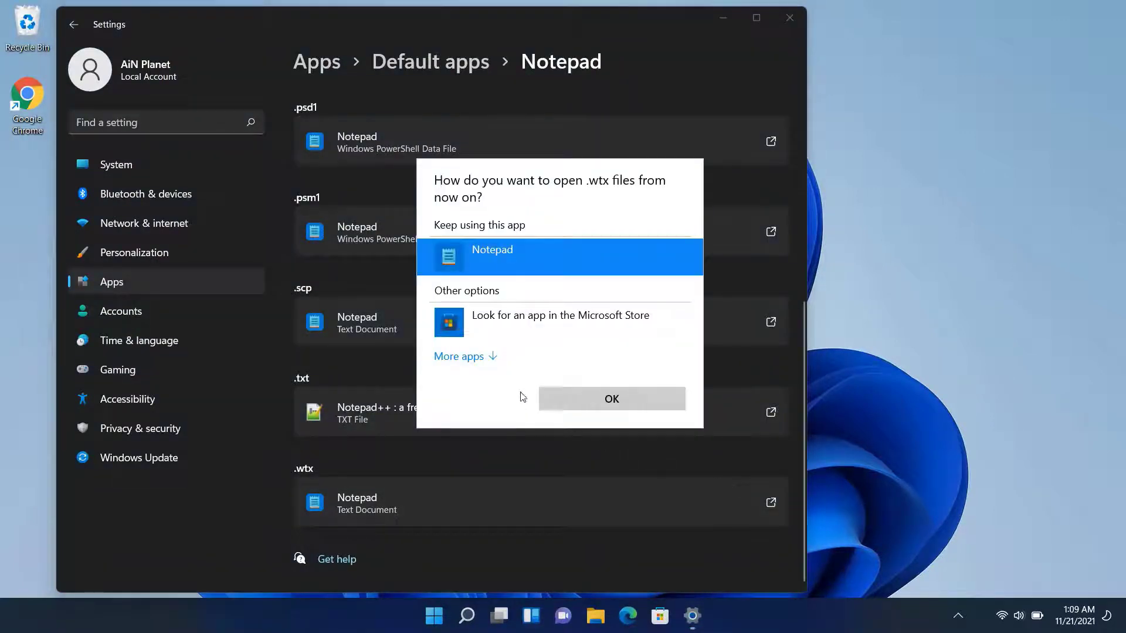
click(465, 357)
click(583, 359)
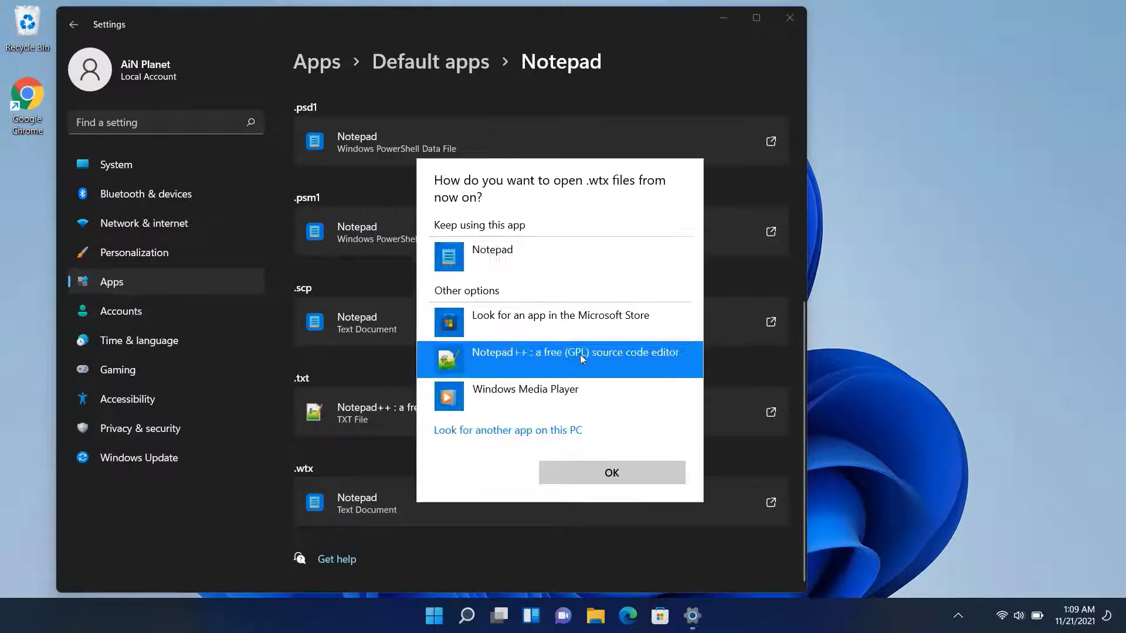
click(616, 472)
Set Notepad++ as the default app for .scp files
click(771, 322)
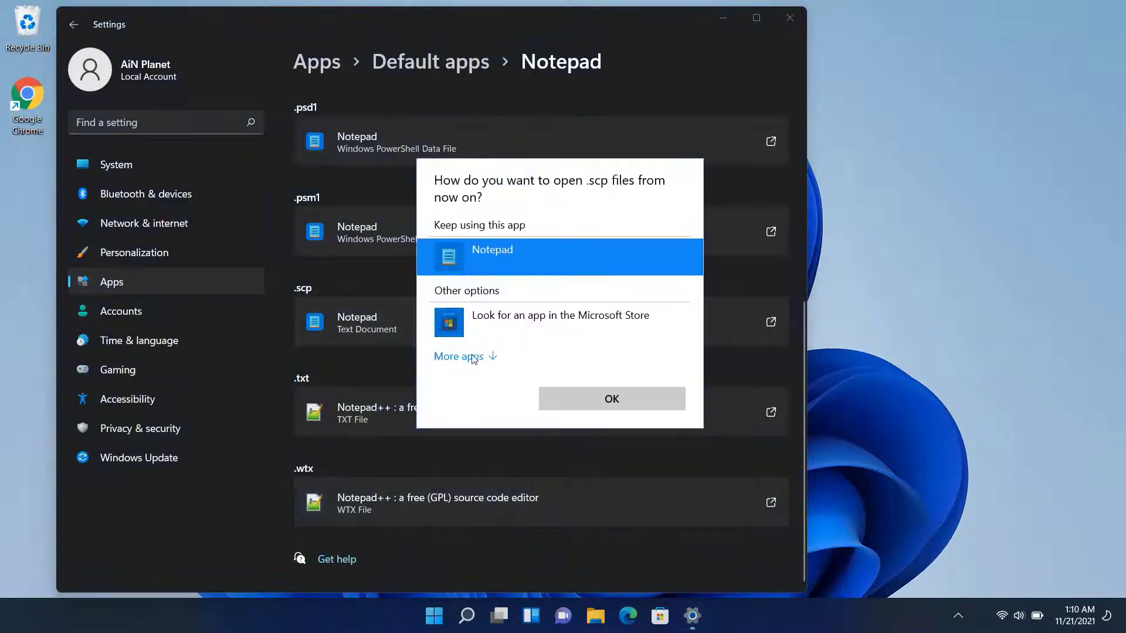
click(465, 355)
click(580, 359)
click(611, 472)
Set Notepad++ as the default app for .psm1 files
click(714, 229)
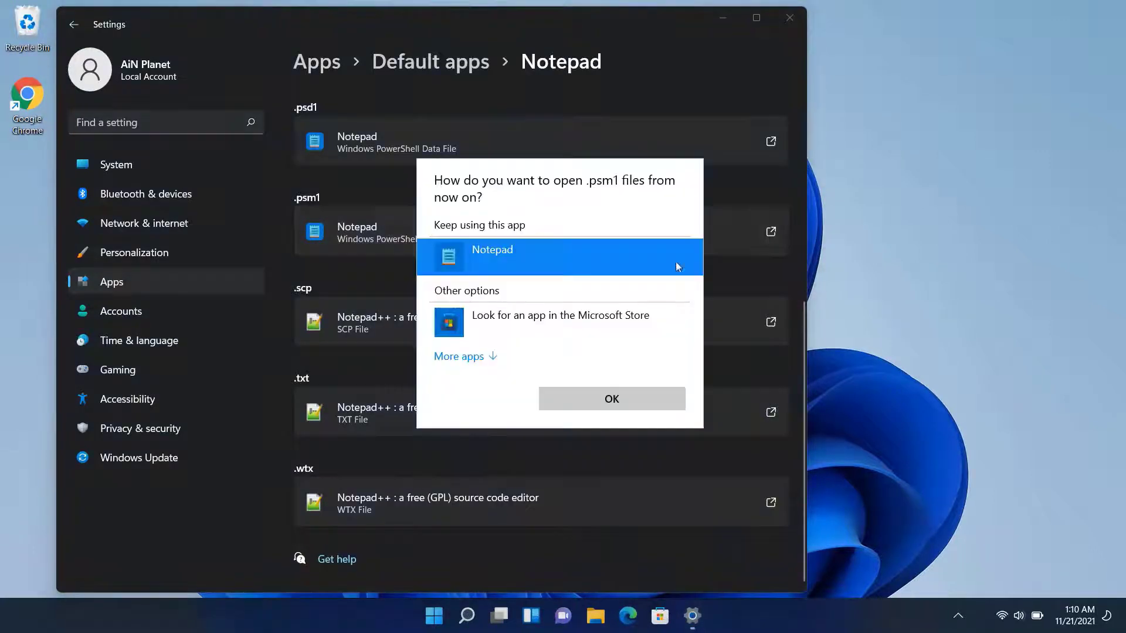
click(461, 354)
click(604, 352)
click(614, 472)
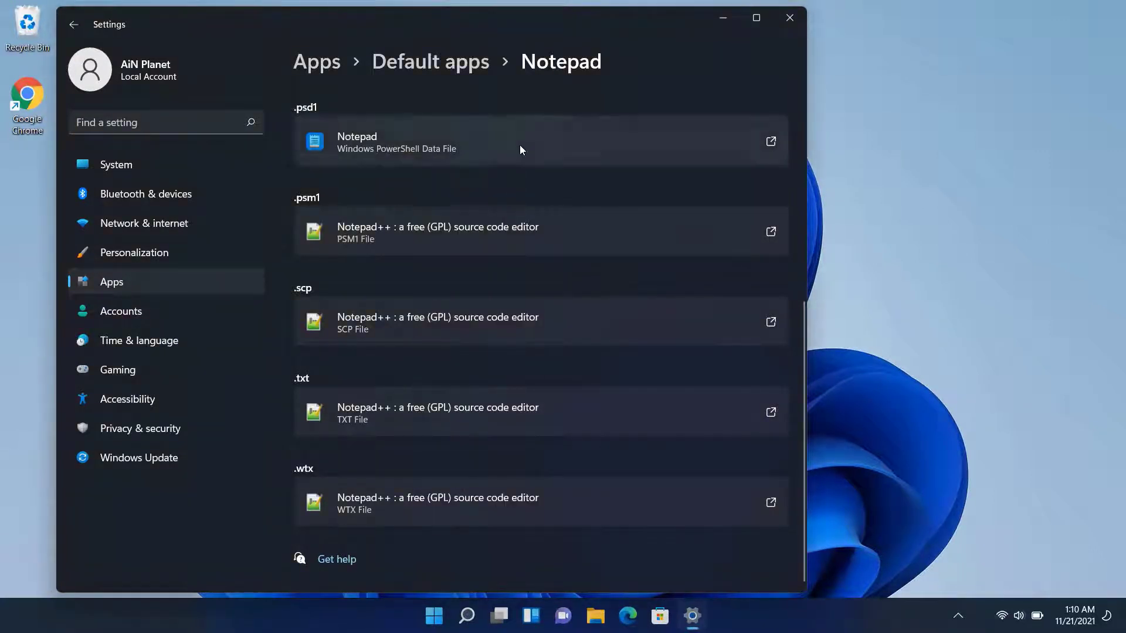
Set Notepad++ as the default app for .psd1 files
click(520, 146)
click(478, 357)
click(612, 358)
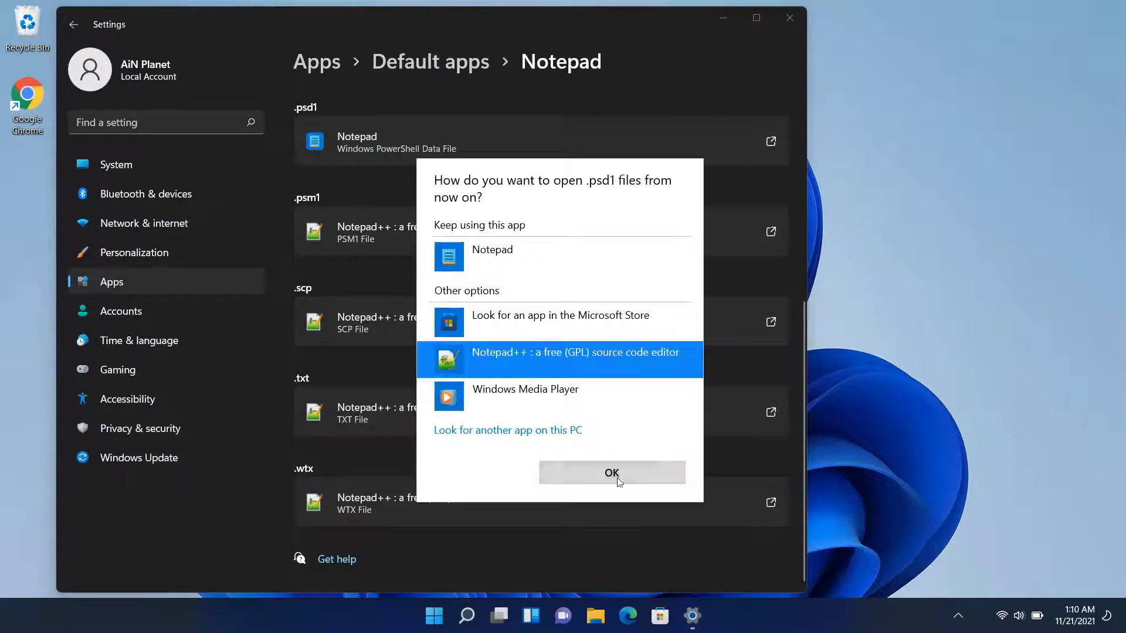
click(614, 474)
Set Notepad++ as the default app for .ps1 files
scroll(496, 325, up, 4)
click(507, 281)
click(455, 355)
click(587, 357)
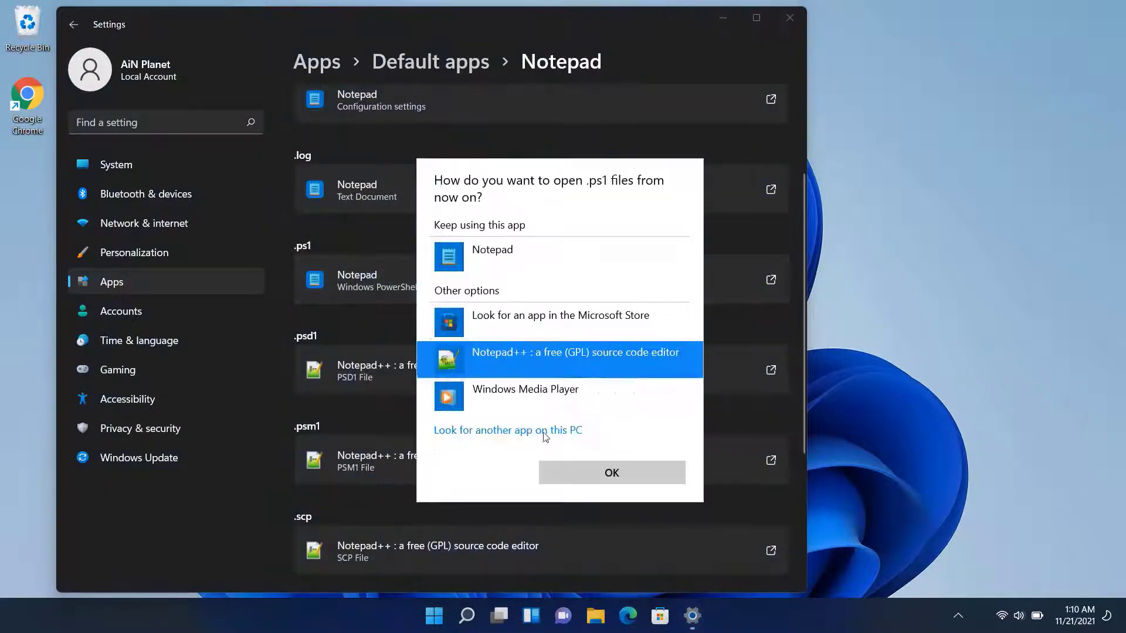
click(612, 473)
Set Notepad++ as the default app for .log files
click(563, 191)
click(456, 355)
click(590, 357)
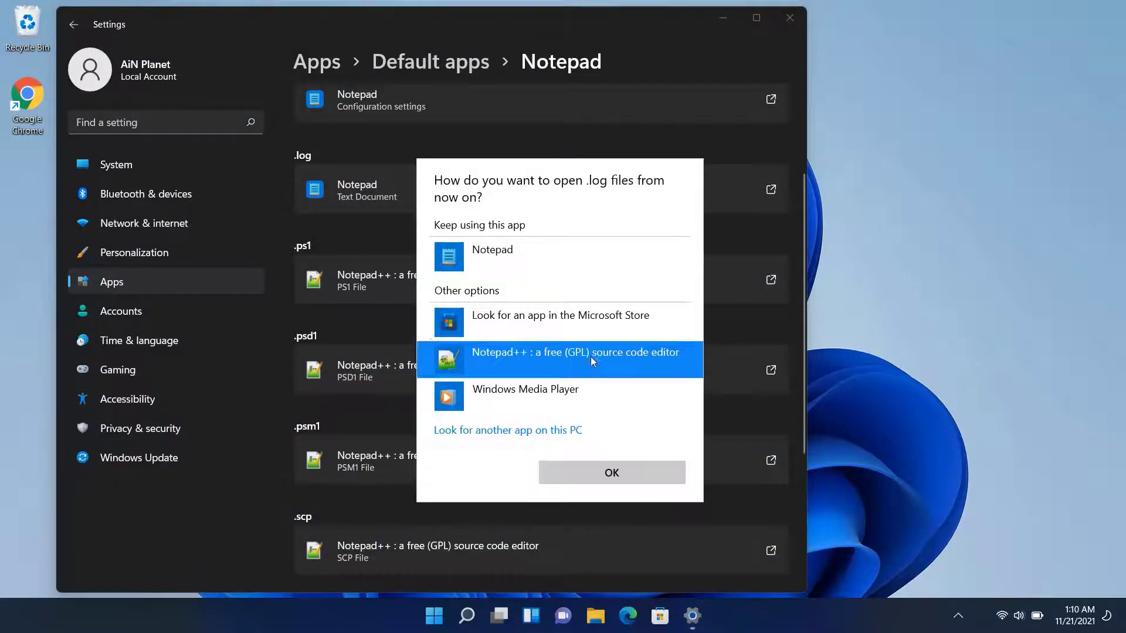
click(610, 471)
Set Notepad++ as the default app for .ini files
scroll(610, 477, up, 3)
click(464, 240)
click(463, 356)
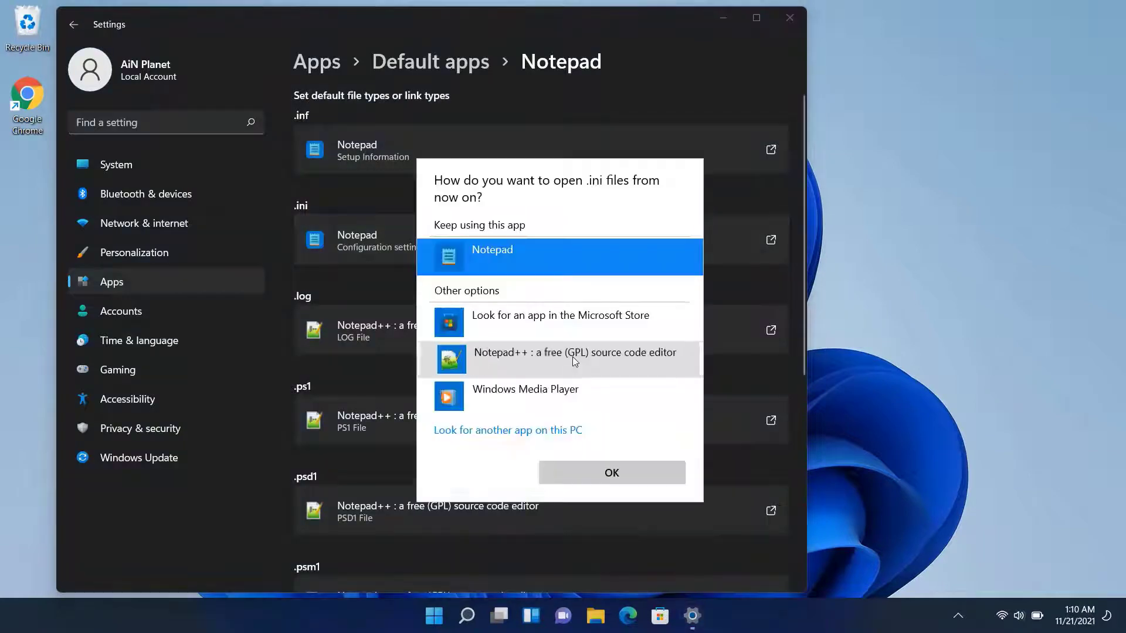
click(586, 356)
click(609, 472)
Set Notepad++ as the default app for .inf files and review the whole list of file type defaults
click(469, 149)
click(456, 354)
click(586, 355)
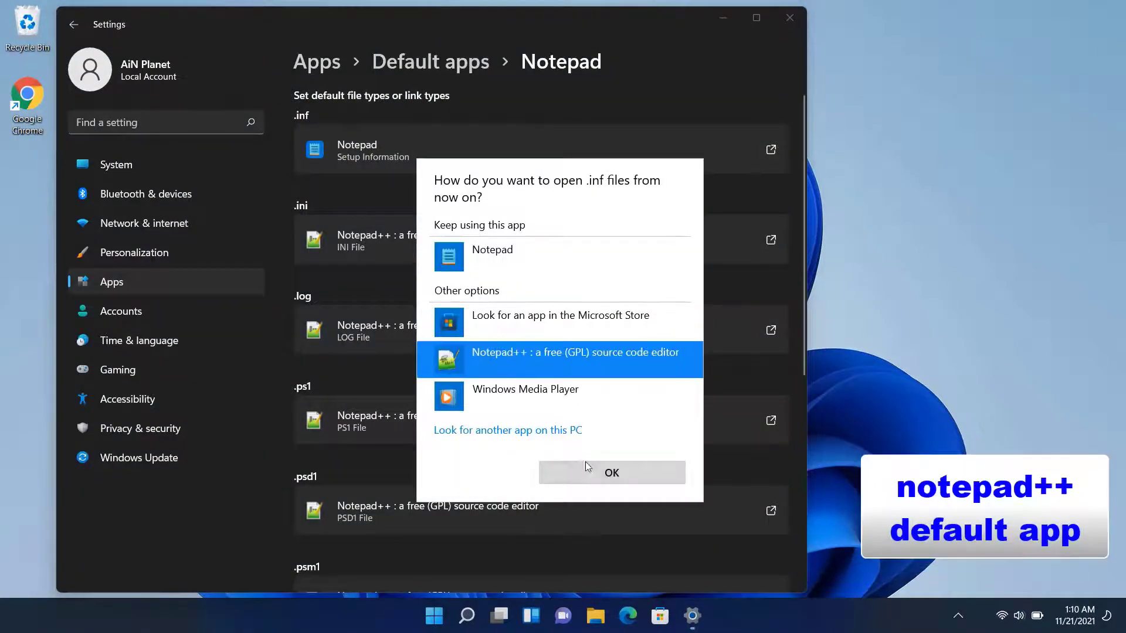
click(609, 471)
scroll(474, 300, down, 5)
scroll(463, 420, up, 5)
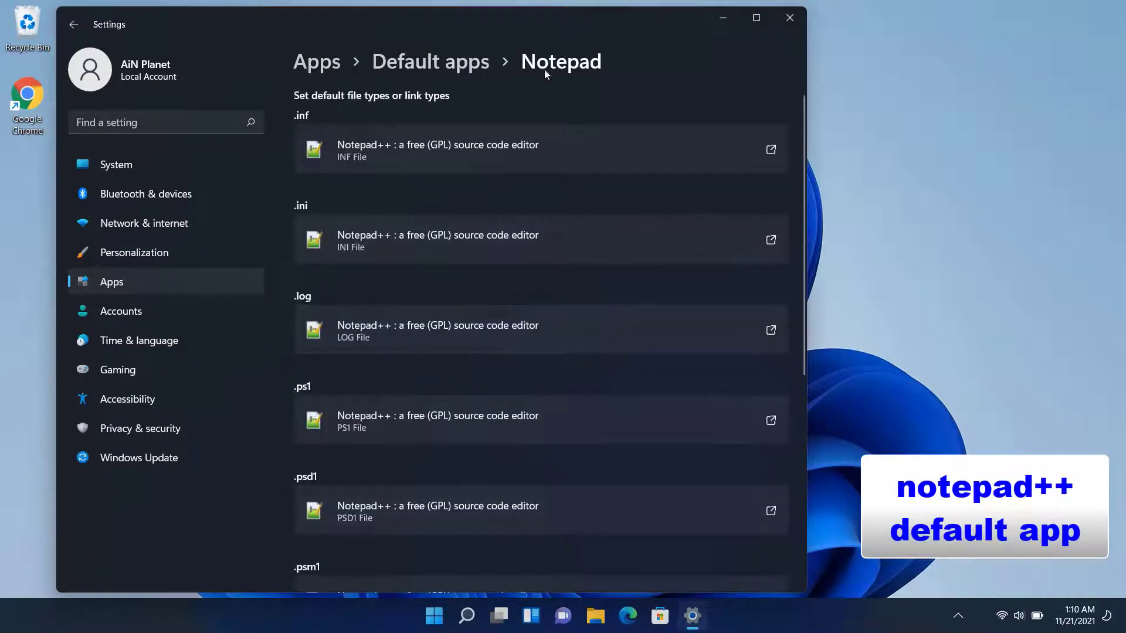
scroll(560, 235, down, 5)
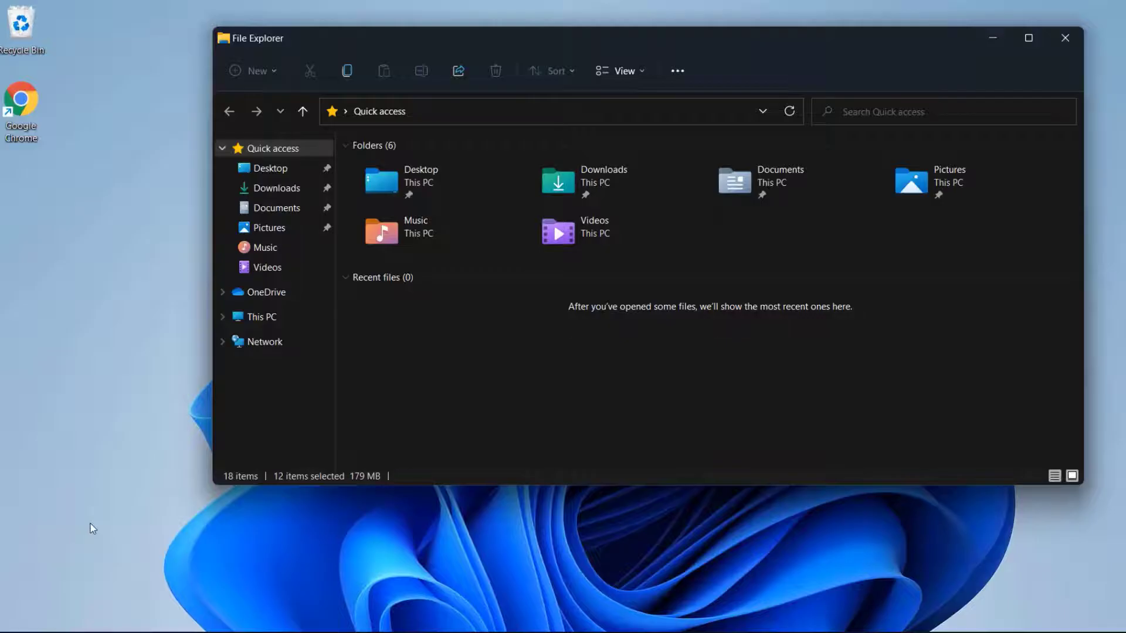
Open the code defender text file from the Documents folder to check its default editor, and close it
click(276, 208)
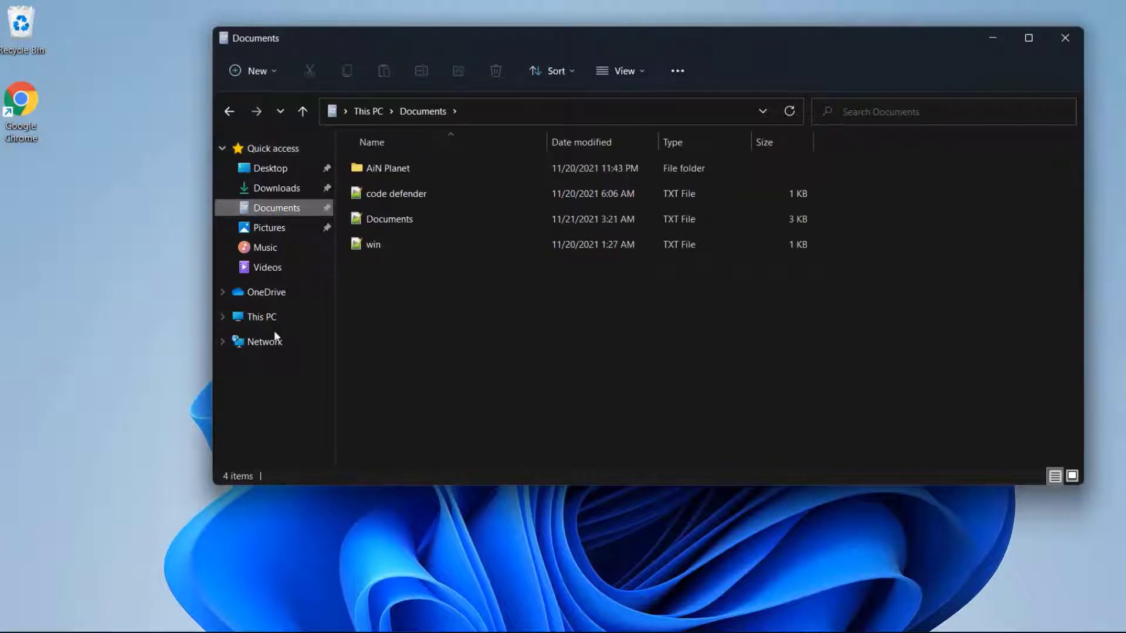
double_click(417, 196)
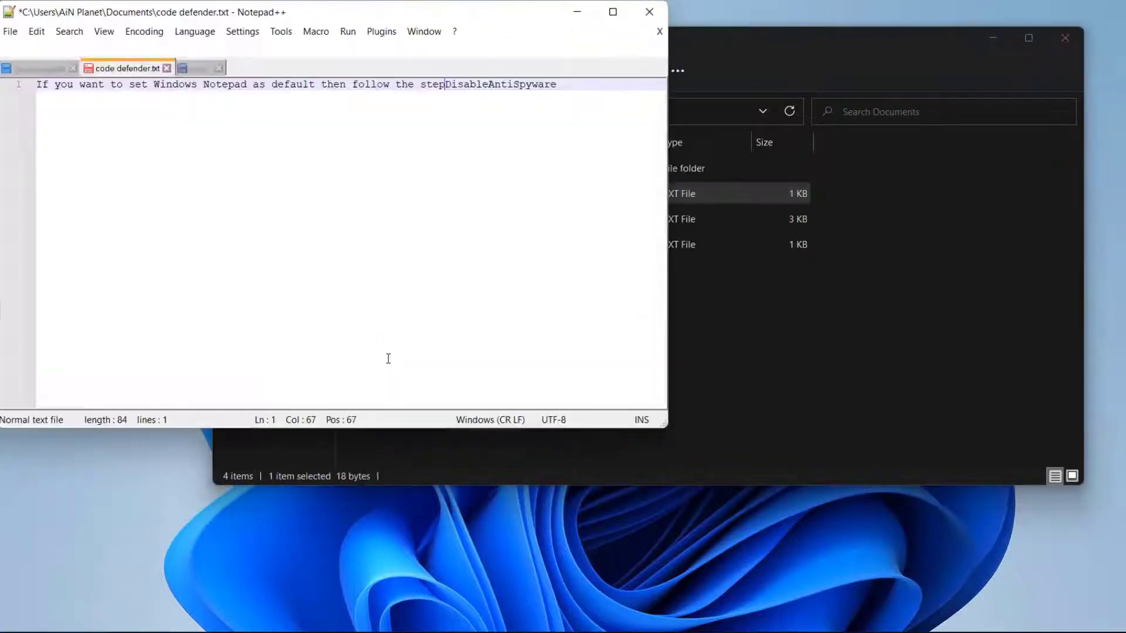
click(649, 12)
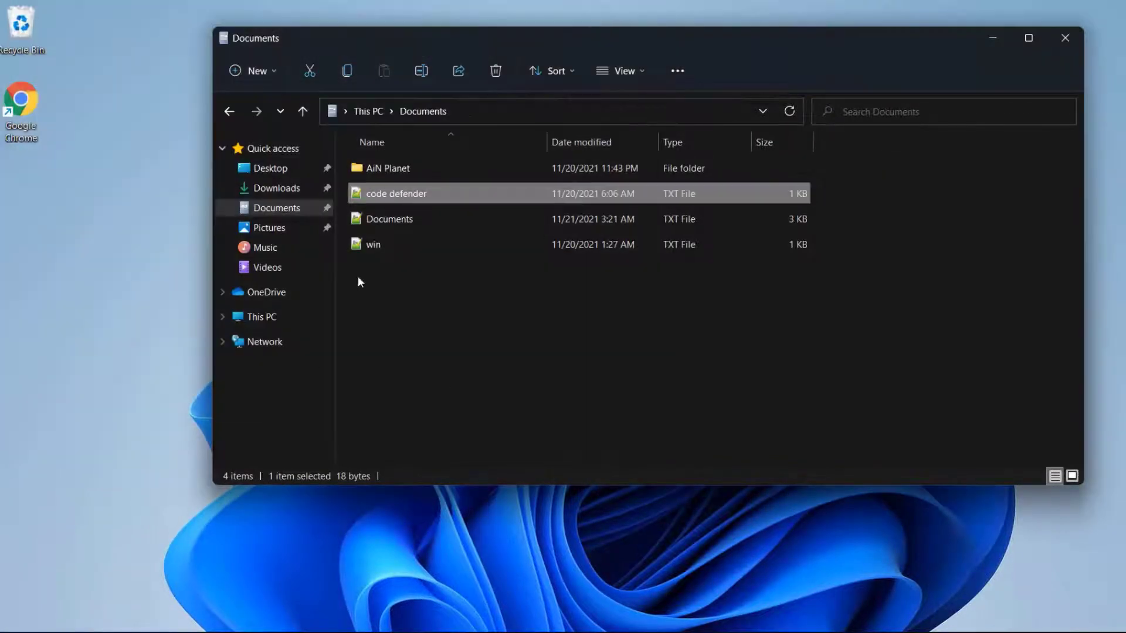
Open the Documents text file in its default editor, look through its contents and close it
double_click(393, 219)
scroll(185, 226, down, 10)
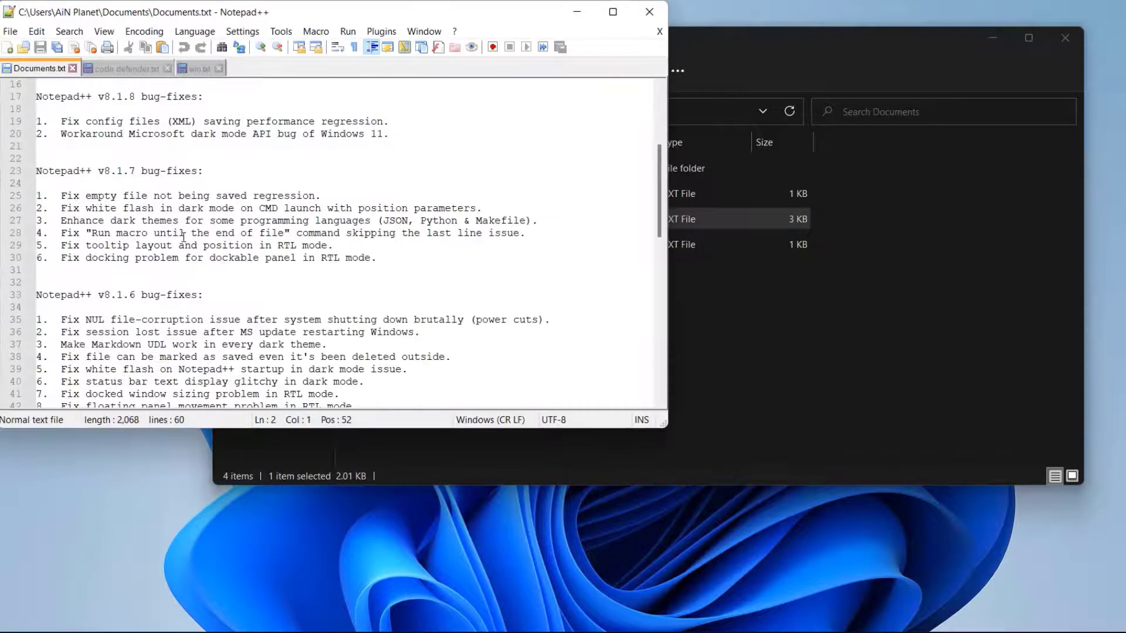
click(649, 12)
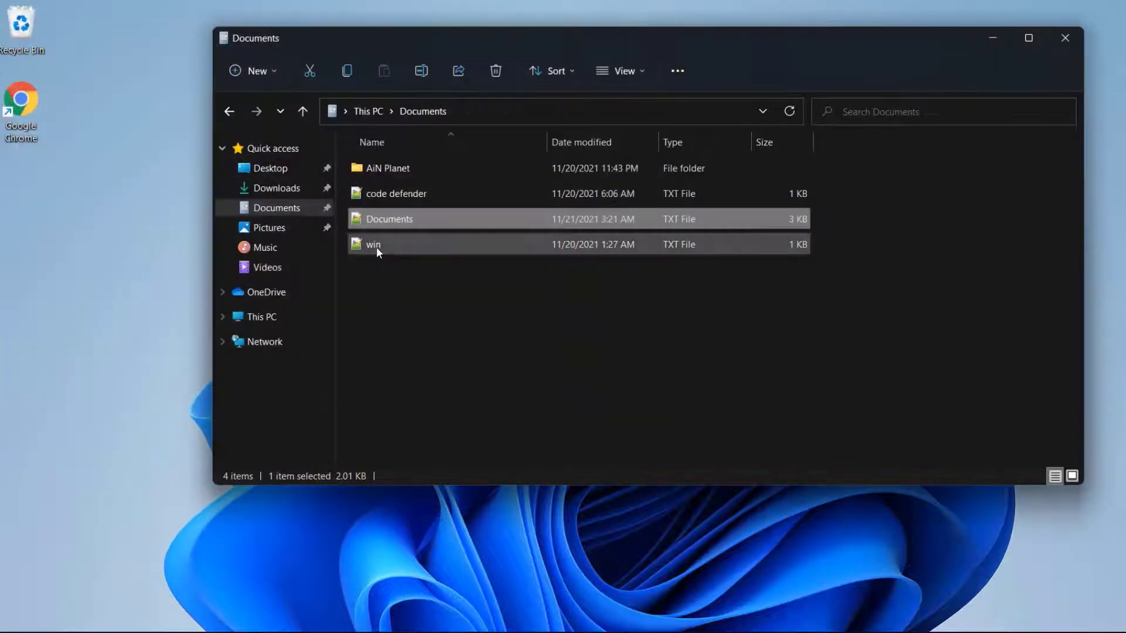
Open the win text file to check its default editor, and close it along with the Documents folder window
double_click(375, 247)
click(649, 11)
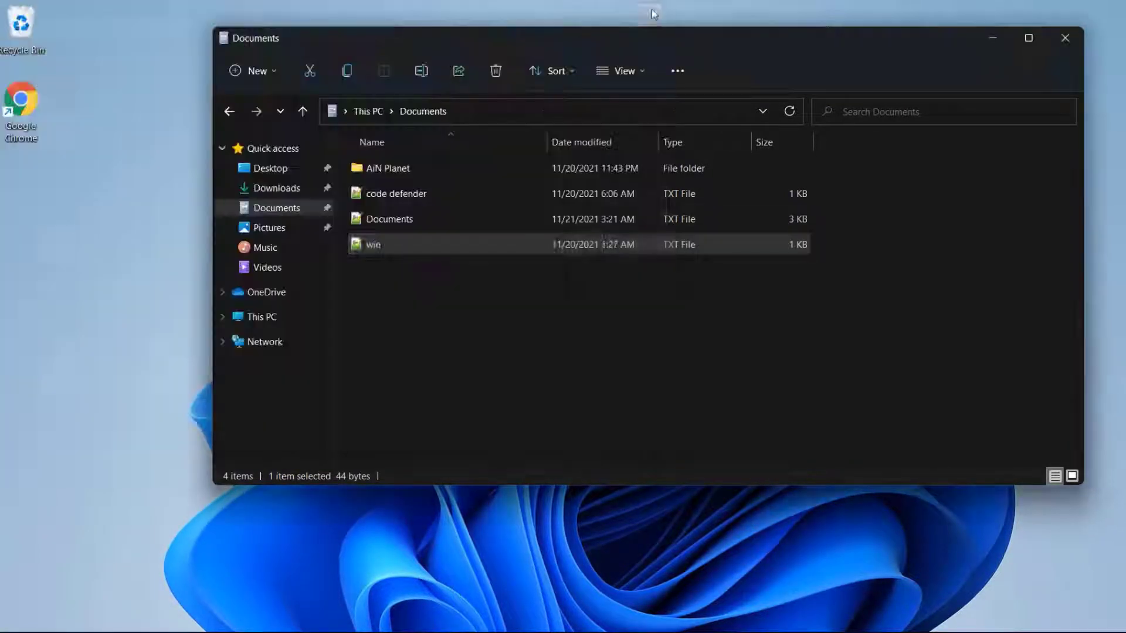
click(1063, 34)
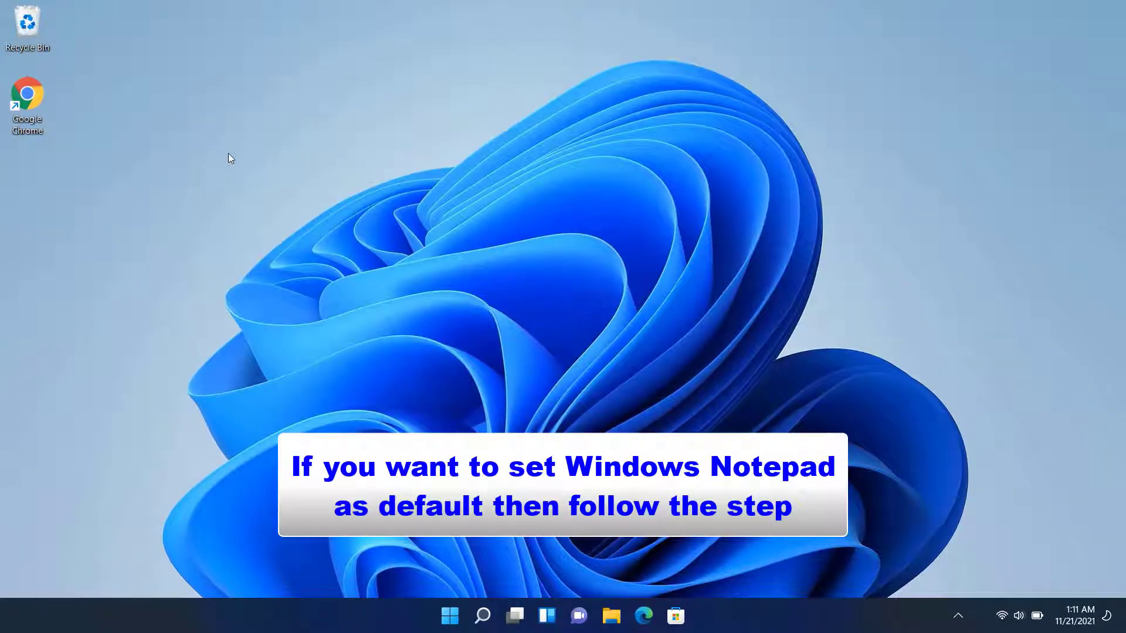
Open the default file type settings for Notepad in the Windows default apps list
right_click(450, 615)
click(403, 463)
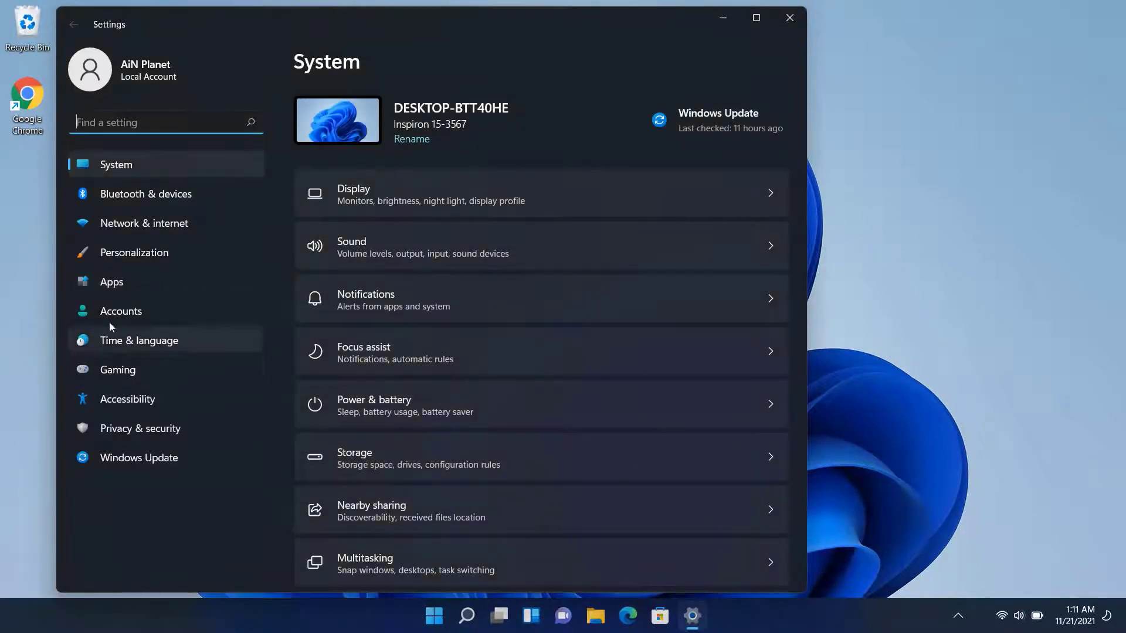
click(112, 283)
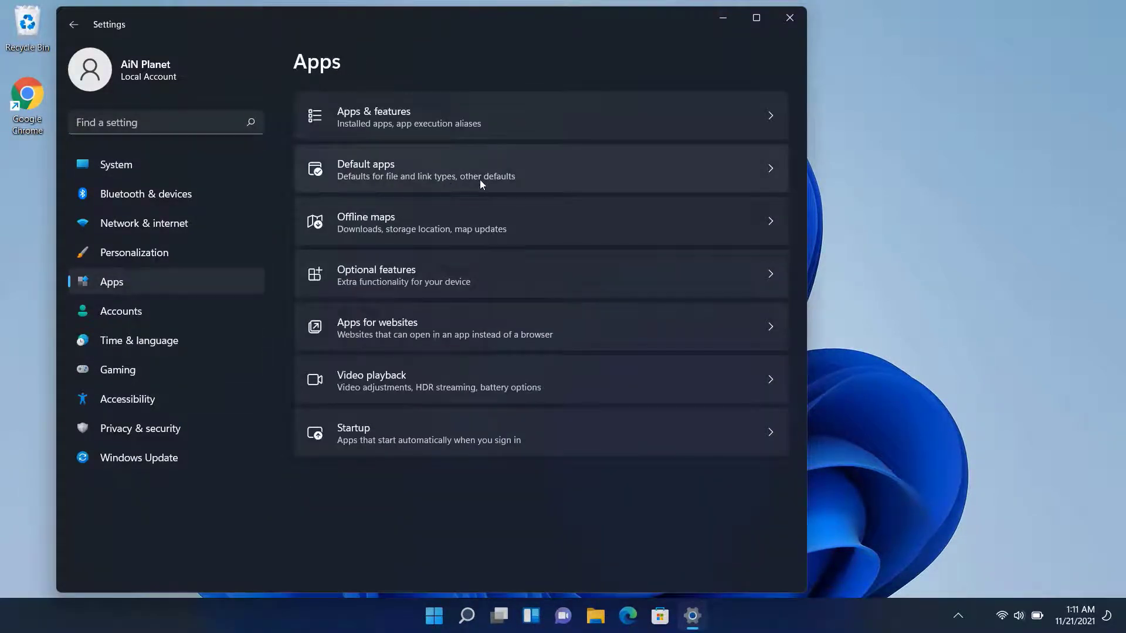
click(498, 171)
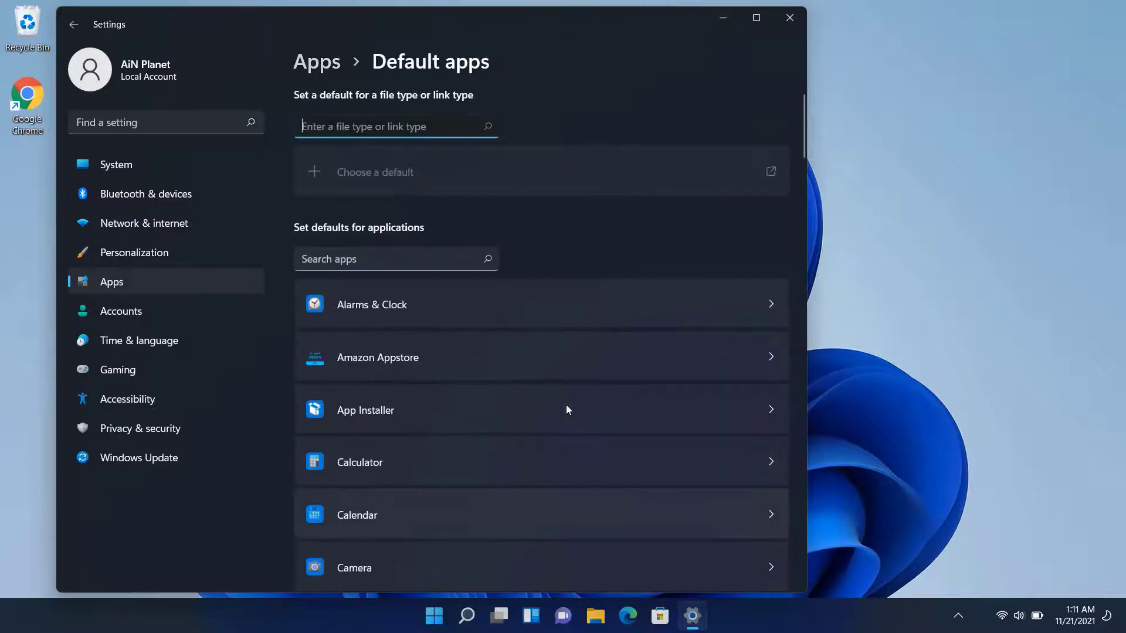
scroll(566, 406, down, 5)
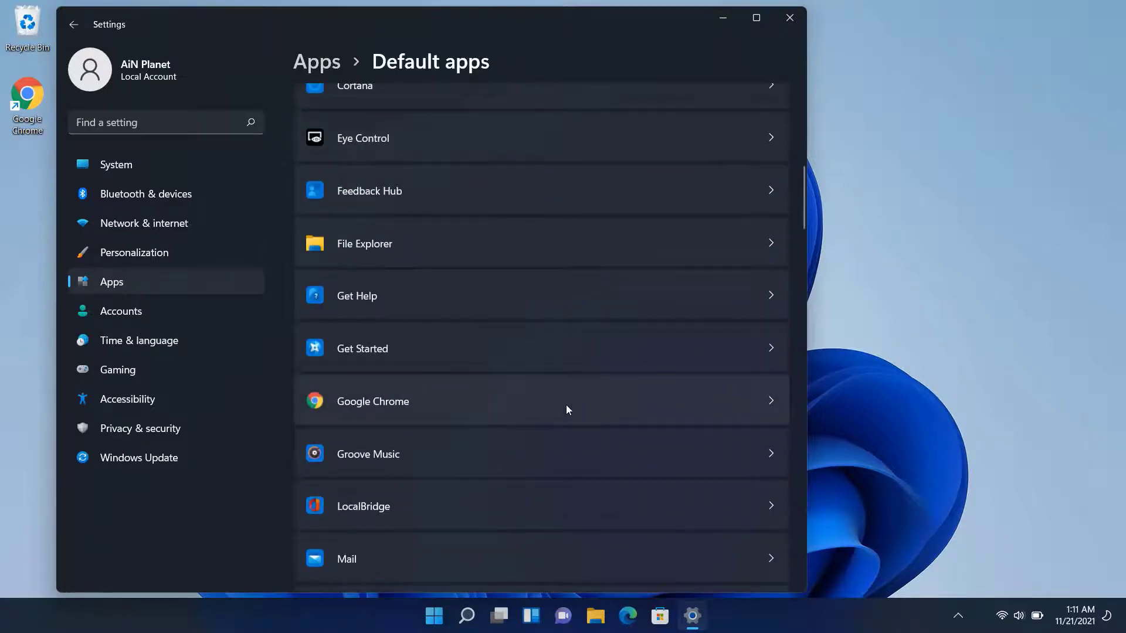
scroll(567, 406, down, 8)
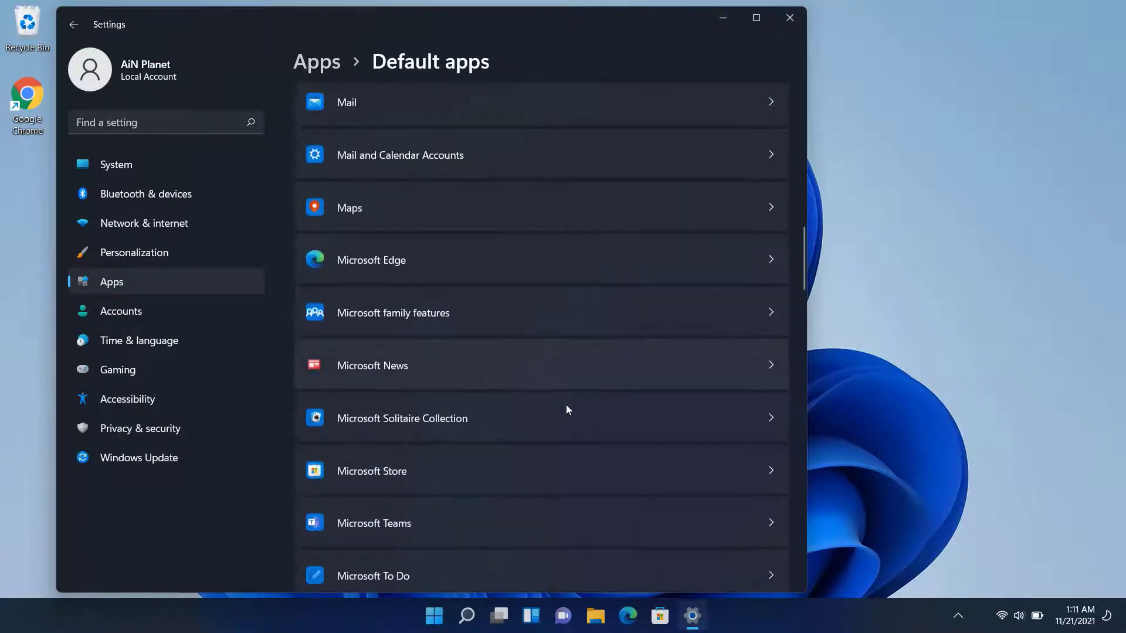
scroll(566, 409, down, 4)
click(620, 456)
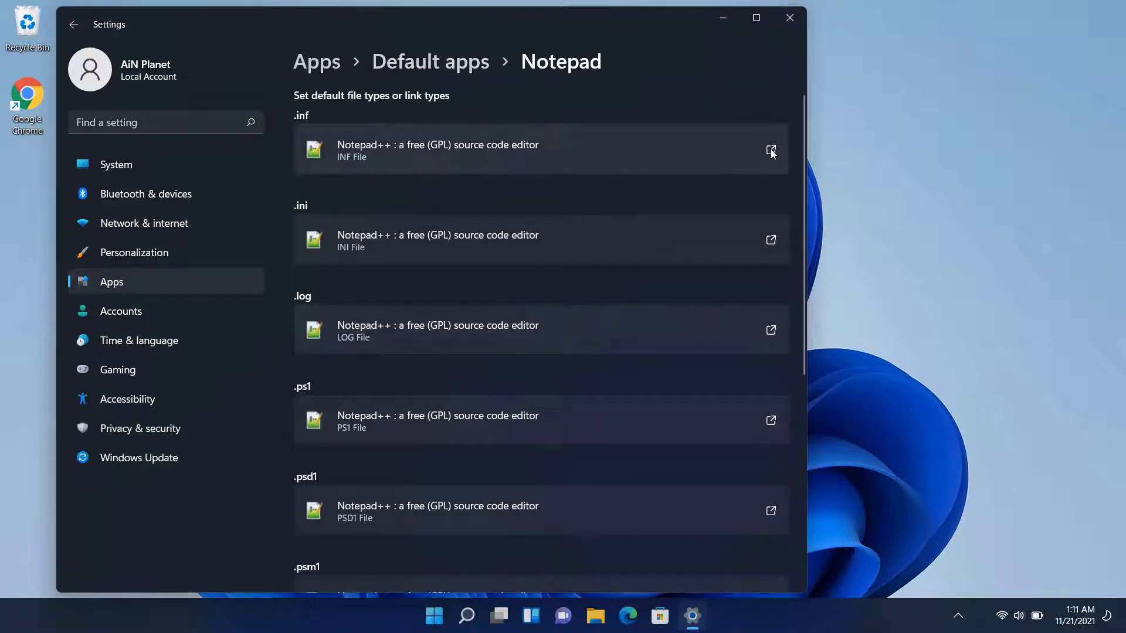
Set Notepad as the default app for .inf and .ini files
click(771, 152)
click(525, 233)
click(615, 384)
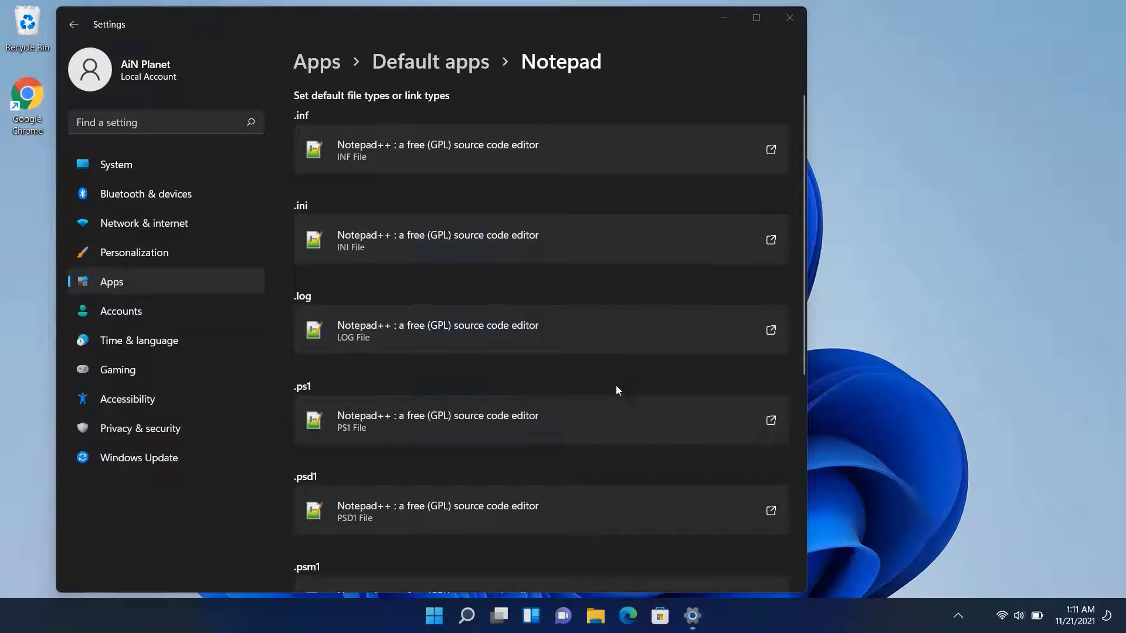
click(733, 241)
click(522, 233)
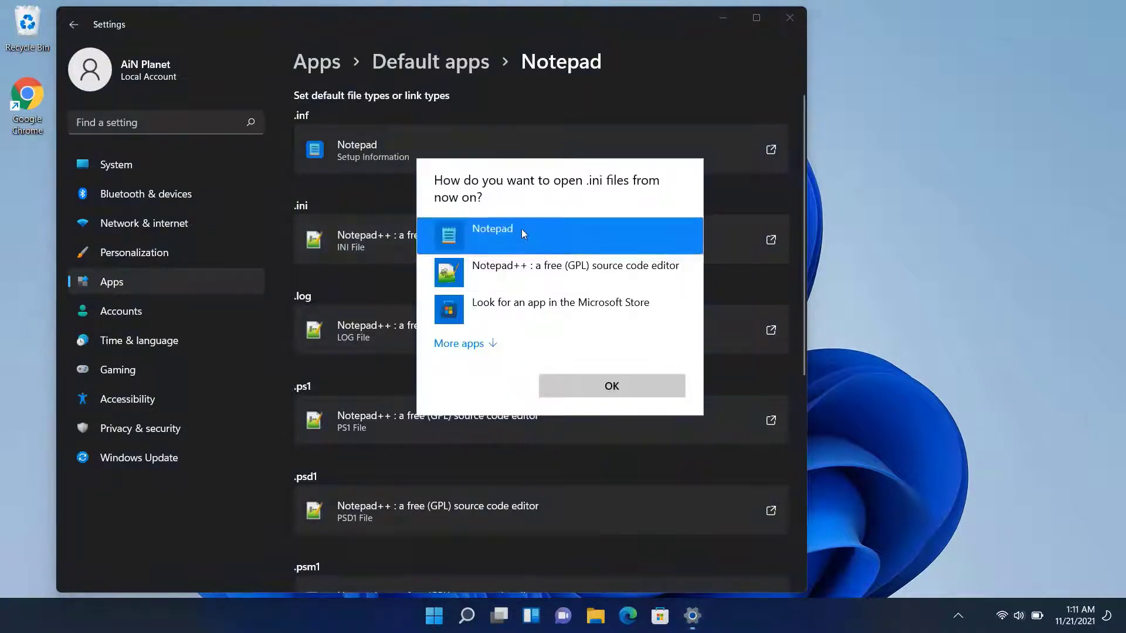
click(611, 384)
Set Notepad as the default app for .log and .ps1 files
click(624, 332)
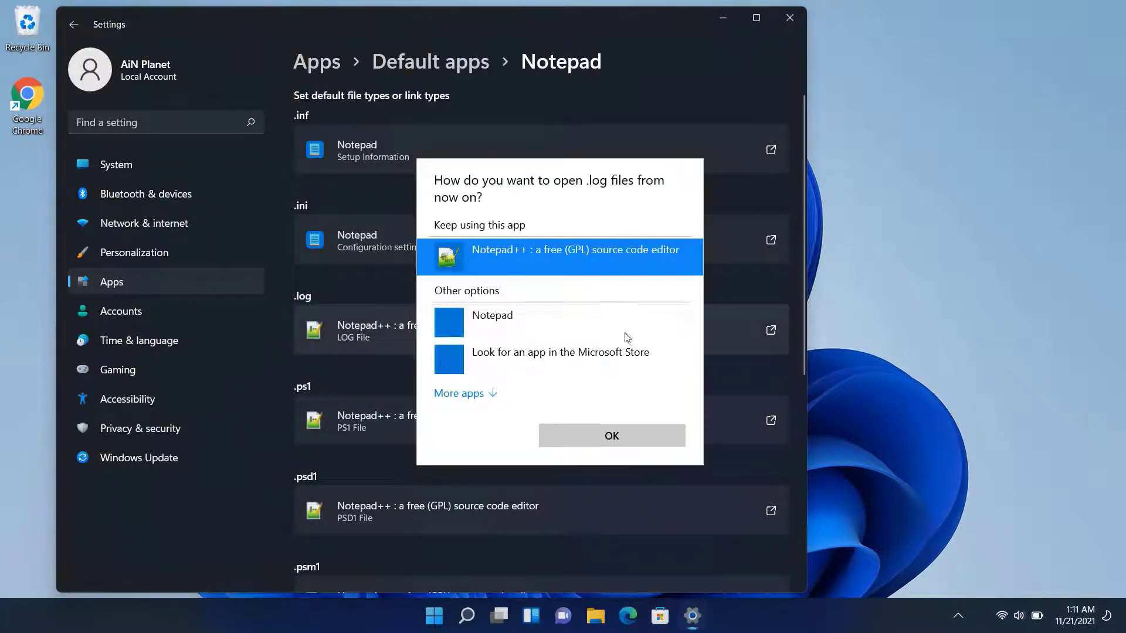
click(514, 322)
click(612, 436)
scroll(610, 421, down, 2)
click(614, 348)
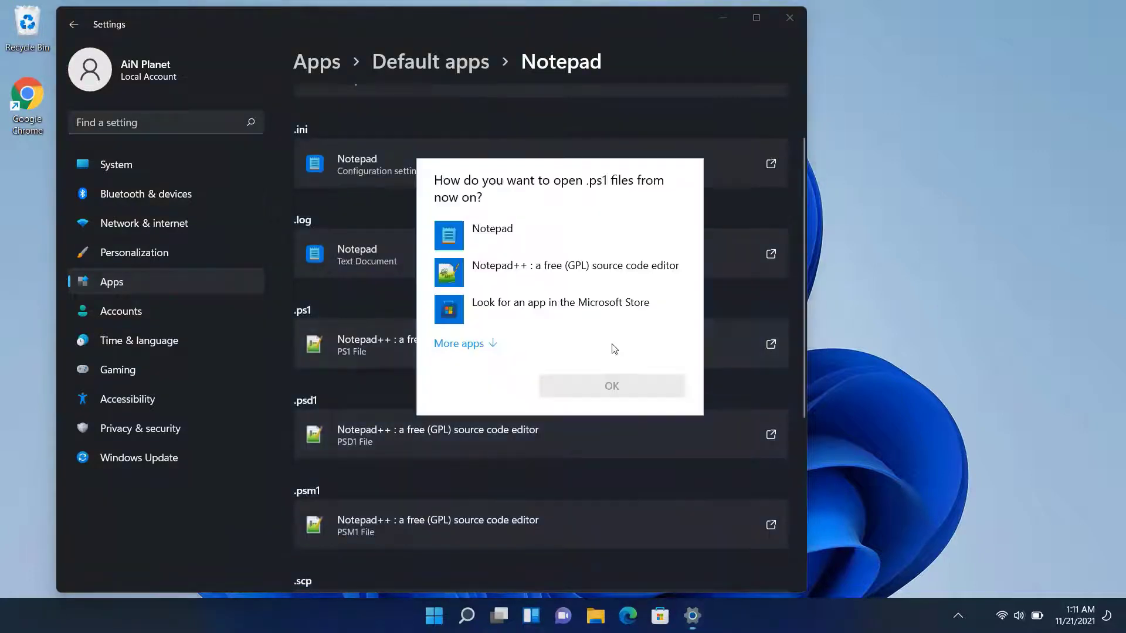
click(476, 228)
click(610, 385)
Set Notepad as the default app for .psd1 and .psm1 files
scroll(601, 385, down, 4)
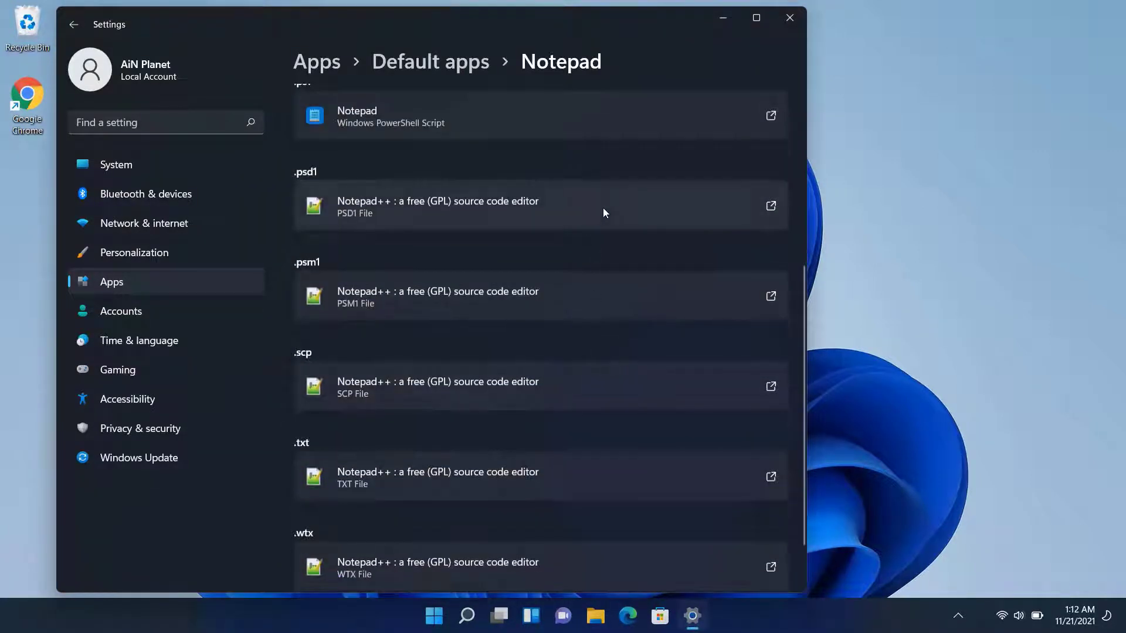
click(604, 212)
click(498, 237)
click(609, 384)
scroll(608, 384, up, 3)
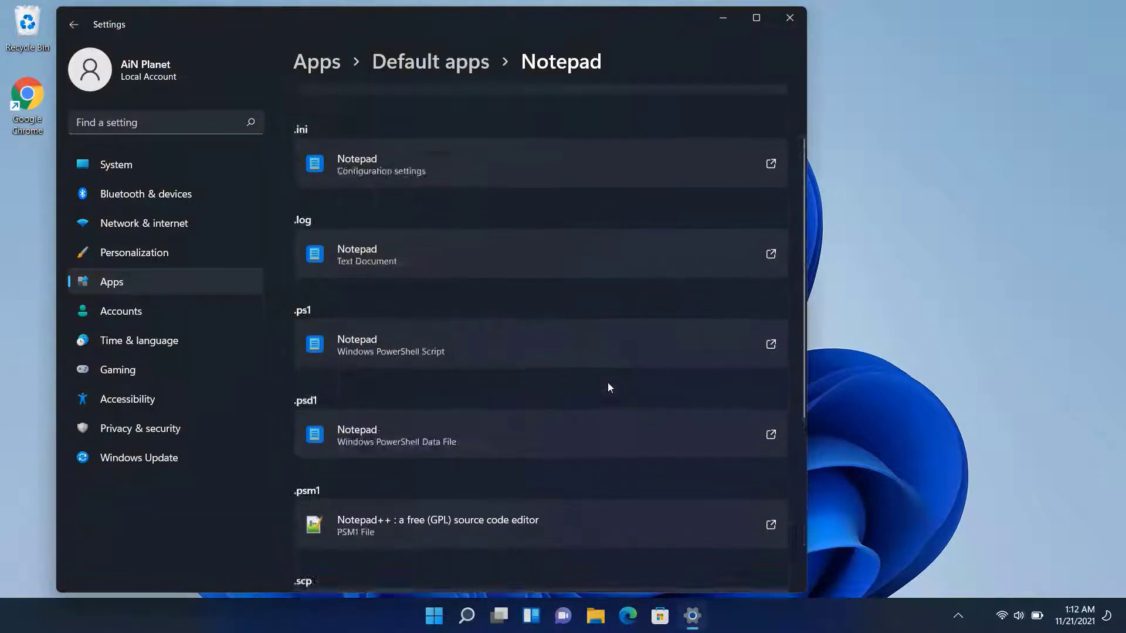
scroll(608, 384, down, 3)
click(643, 300)
click(476, 229)
click(610, 385)
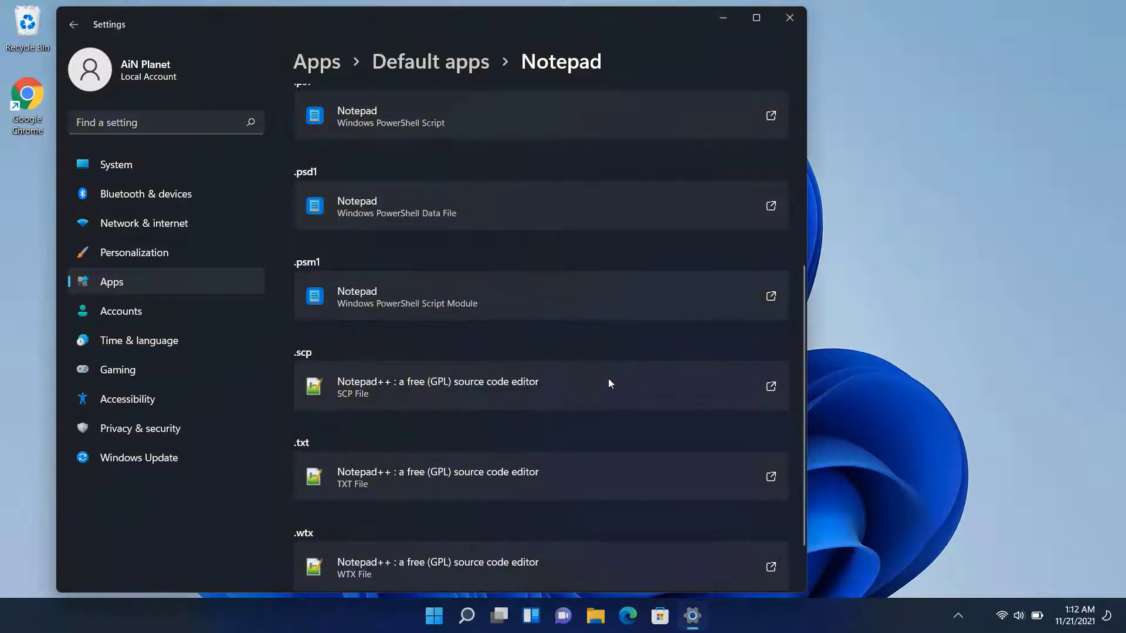
Set Notepad as the default app for .scp and .txt files
click(609, 383)
click(478, 318)
click(610, 433)
scroll(609, 428, down, 2)
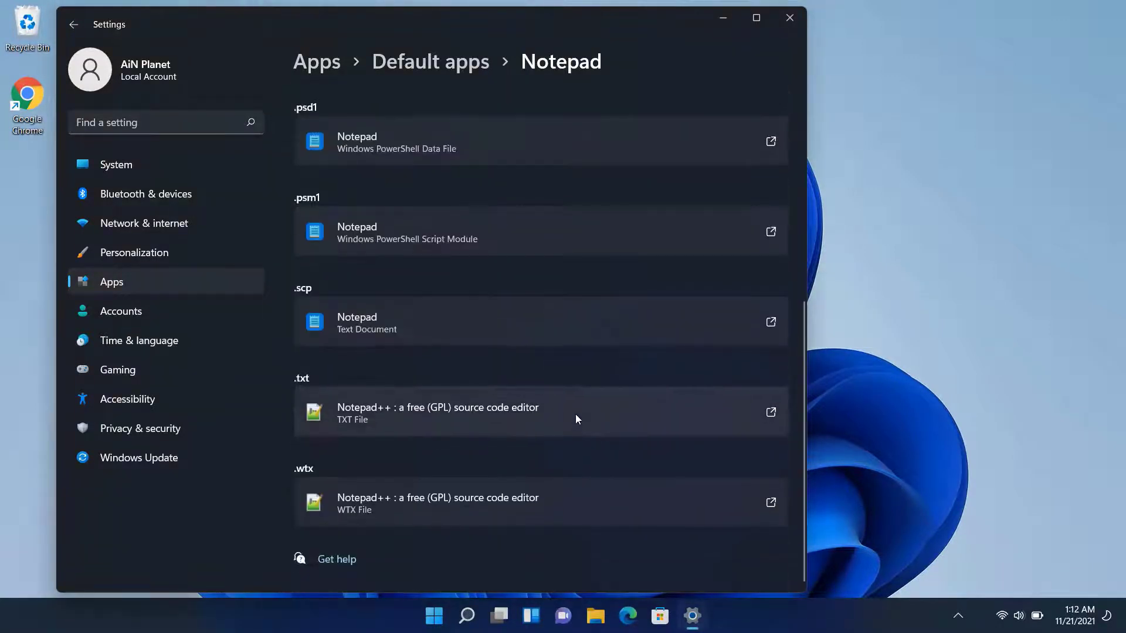
click(575, 414)
click(477, 318)
click(609, 434)
Set Notepad as the default app for .wtx files, review all its file type defaults and close Settings
click(566, 500)
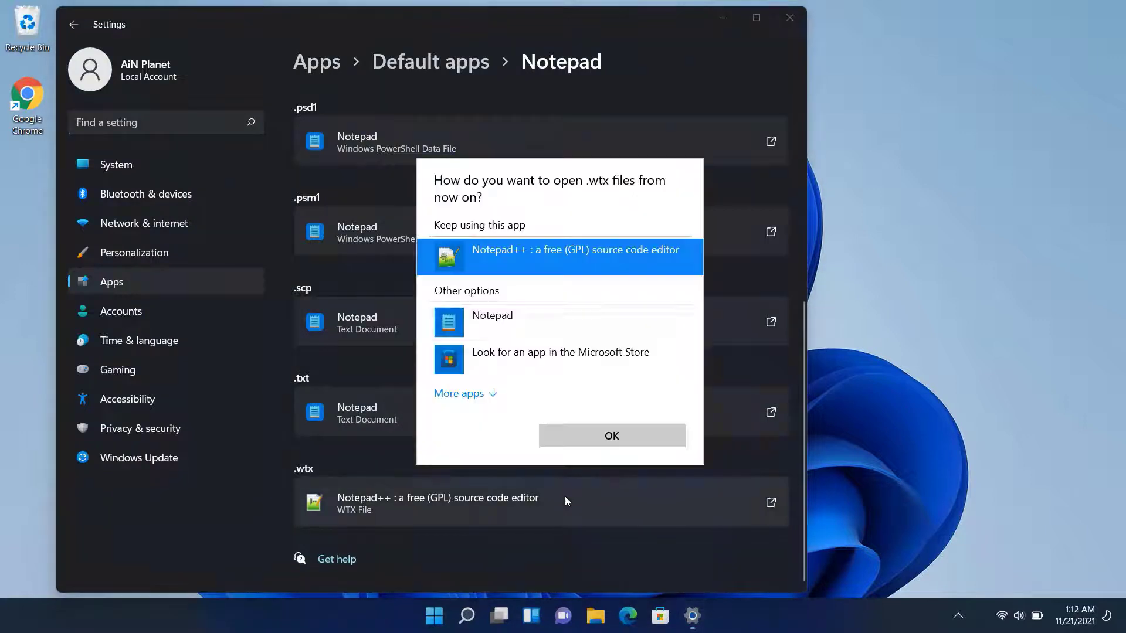
click(478, 318)
click(610, 434)
scroll(436, 225, up, 5)
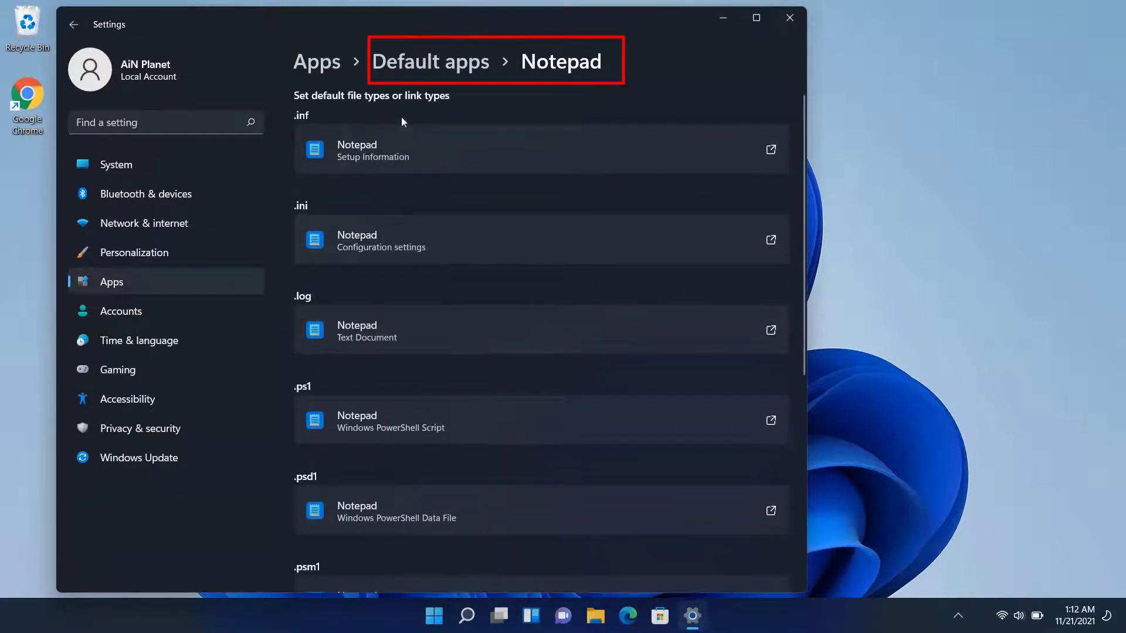
scroll(533, 367, down, 5)
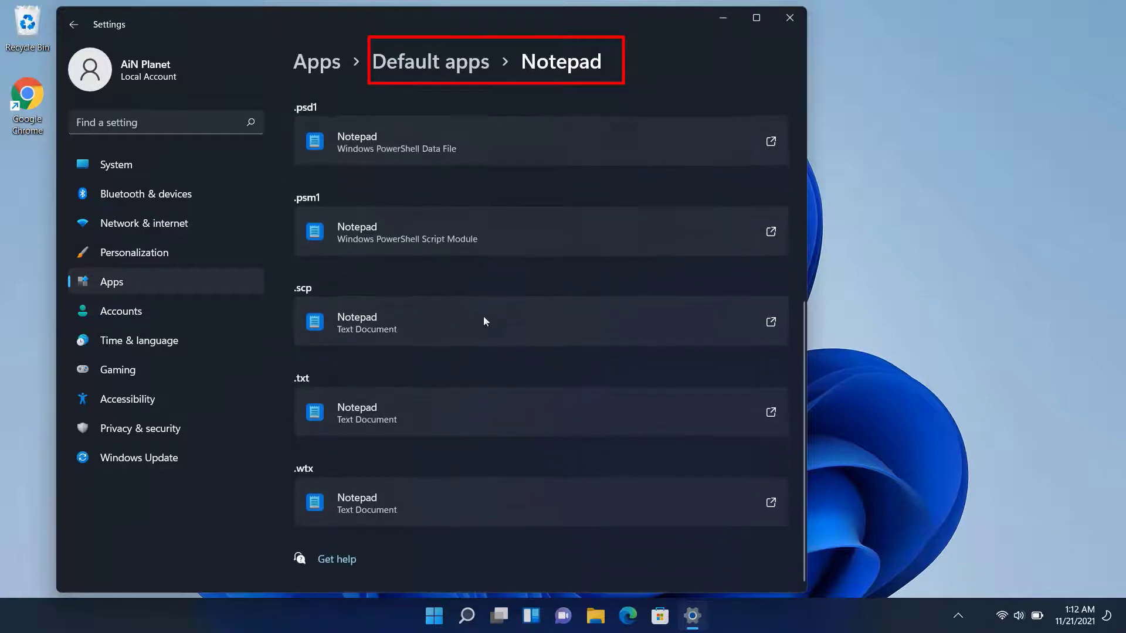
click(789, 18)
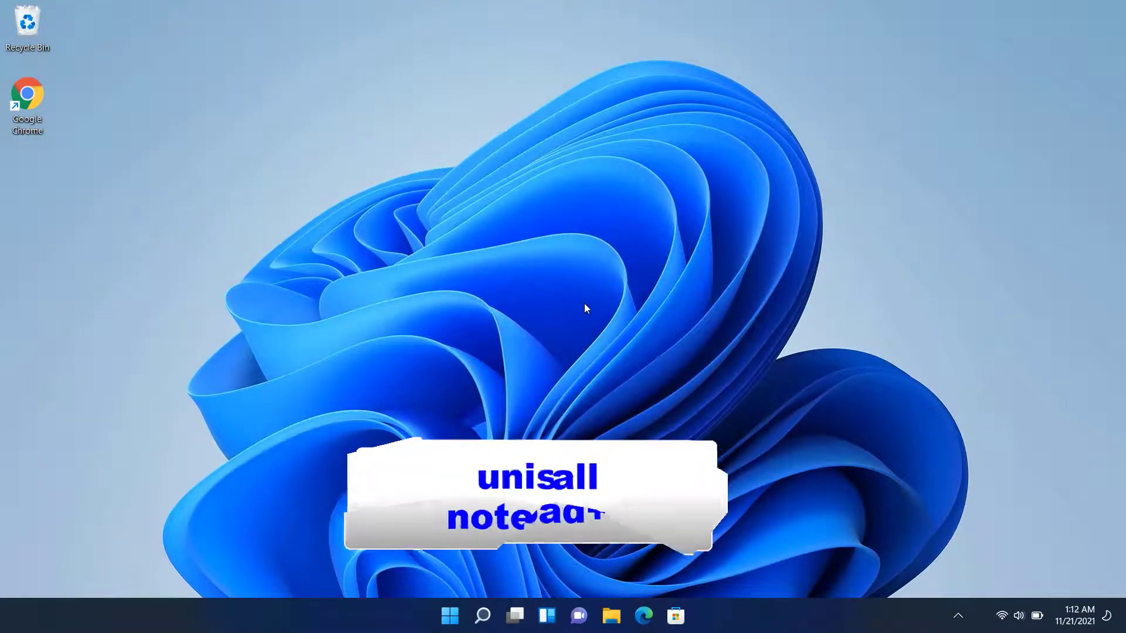
Launch the Notepad++ uninstaller from the Notepad++ folder in C:\Program Files
click(611, 616)
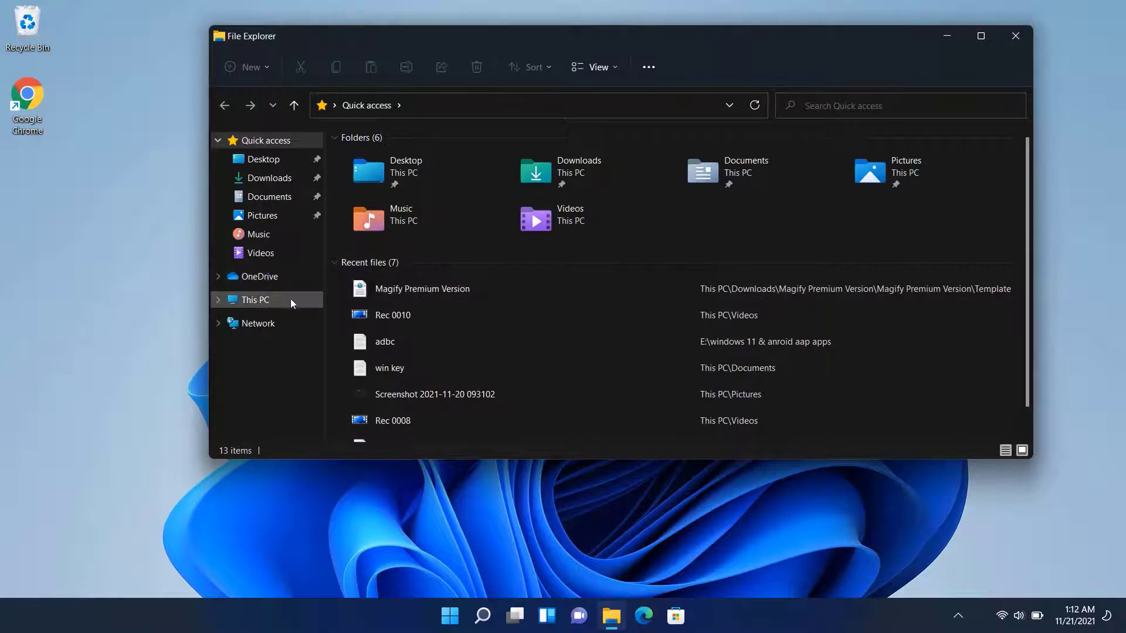
click(275, 300)
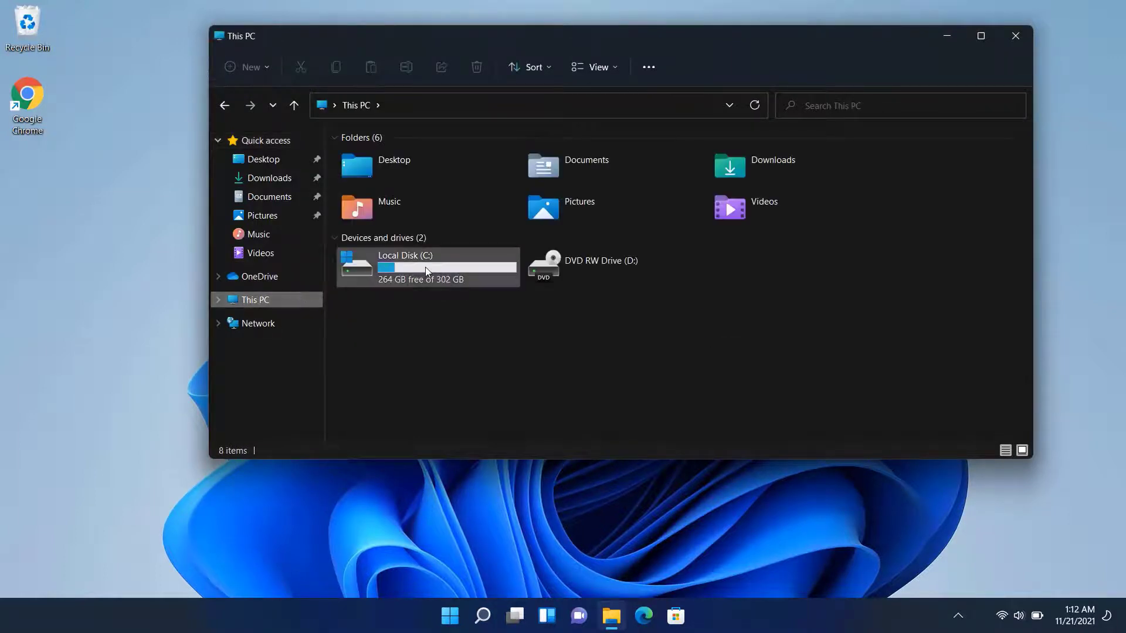
double_click(425, 268)
double_click(402, 231)
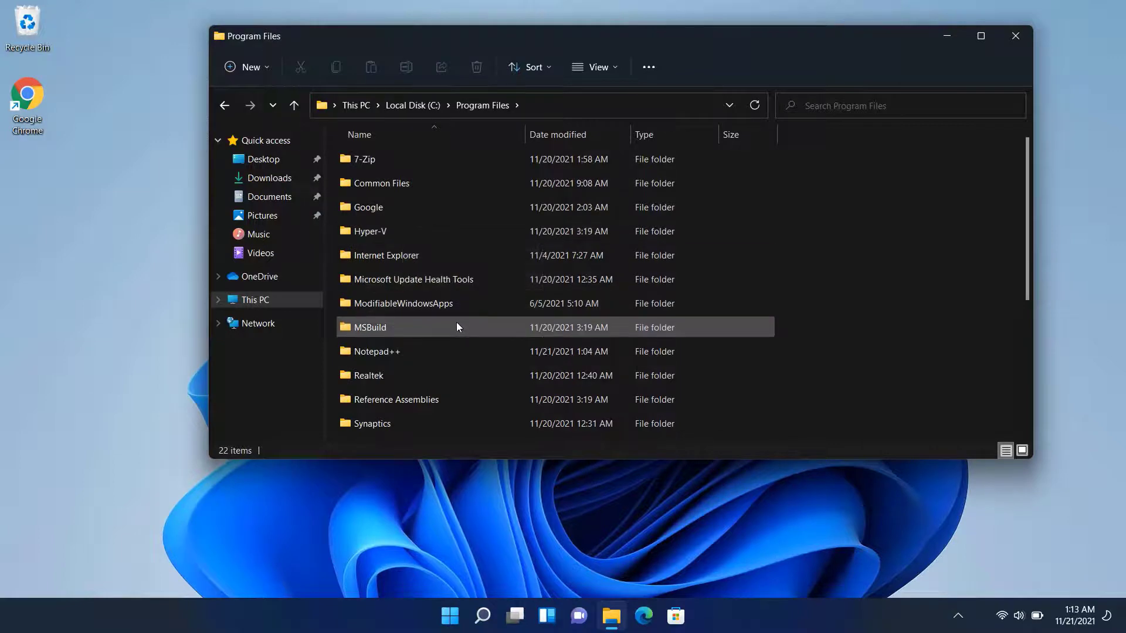
double_click(386, 351)
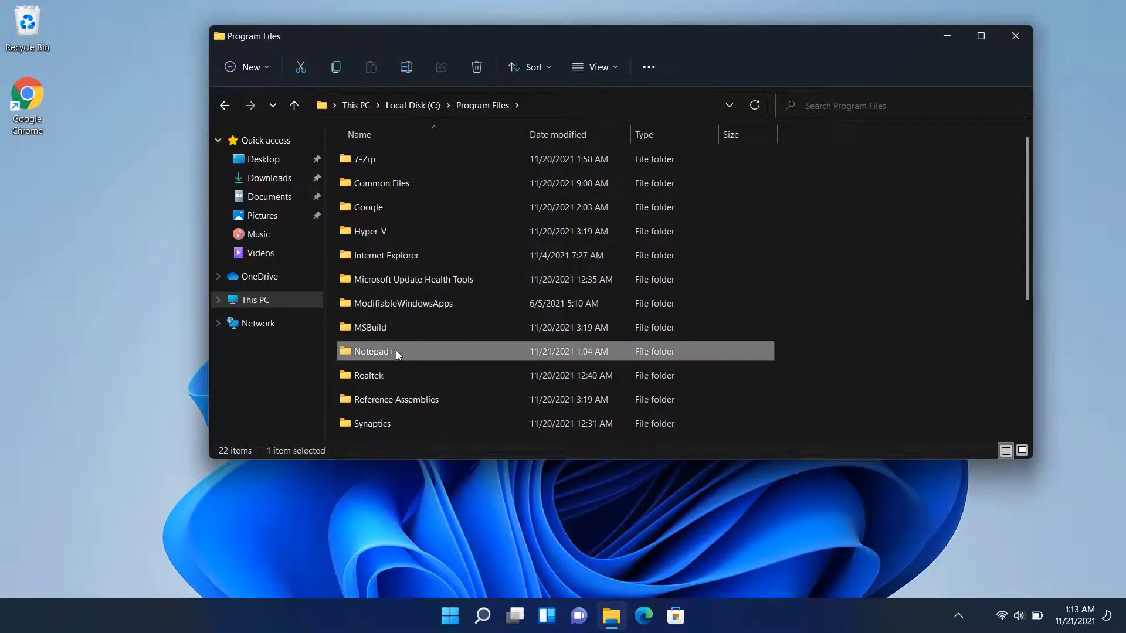
scroll(425, 227, down, 3)
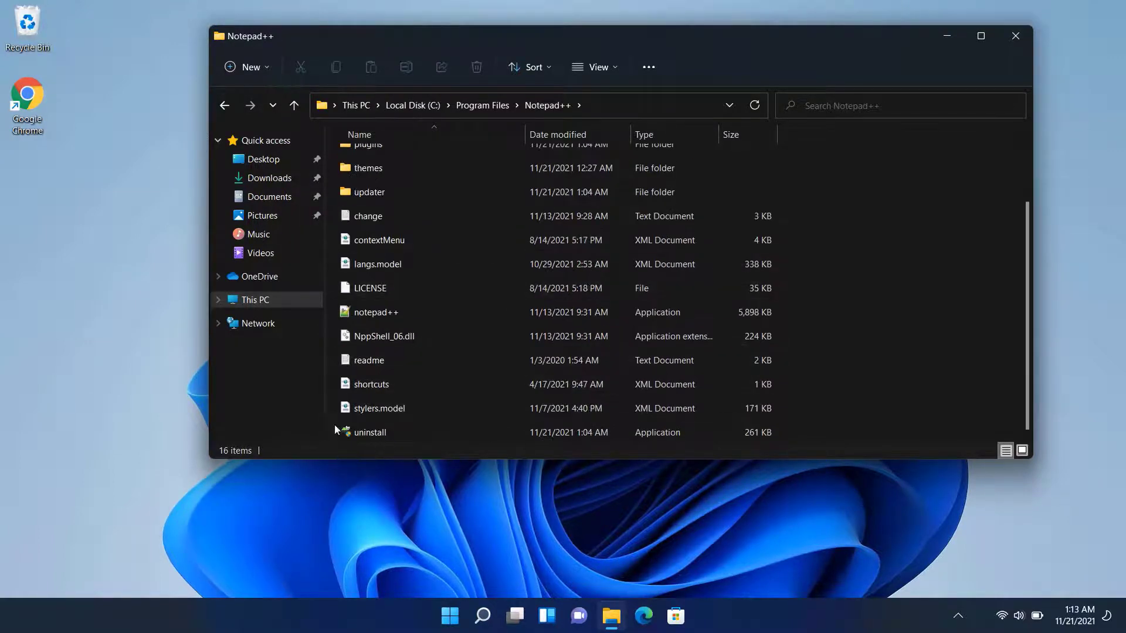
double_click(380, 432)
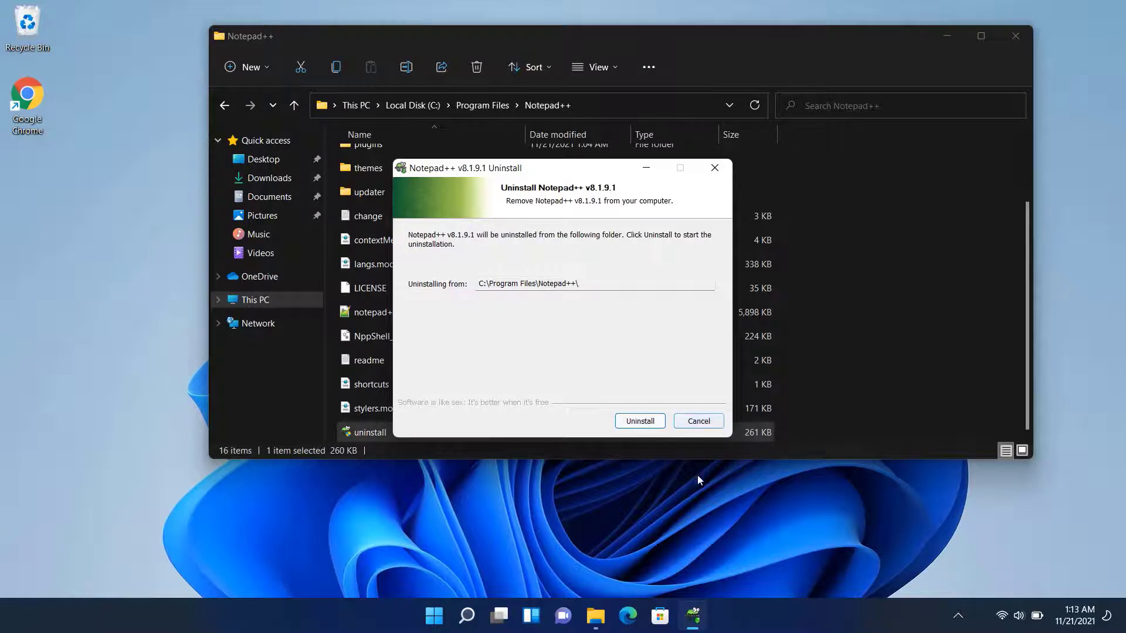
Locate Notepad++ (64-bit x64) in the installed apps list in Settings and close the Notepad++ folder window
right_click(433, 614)
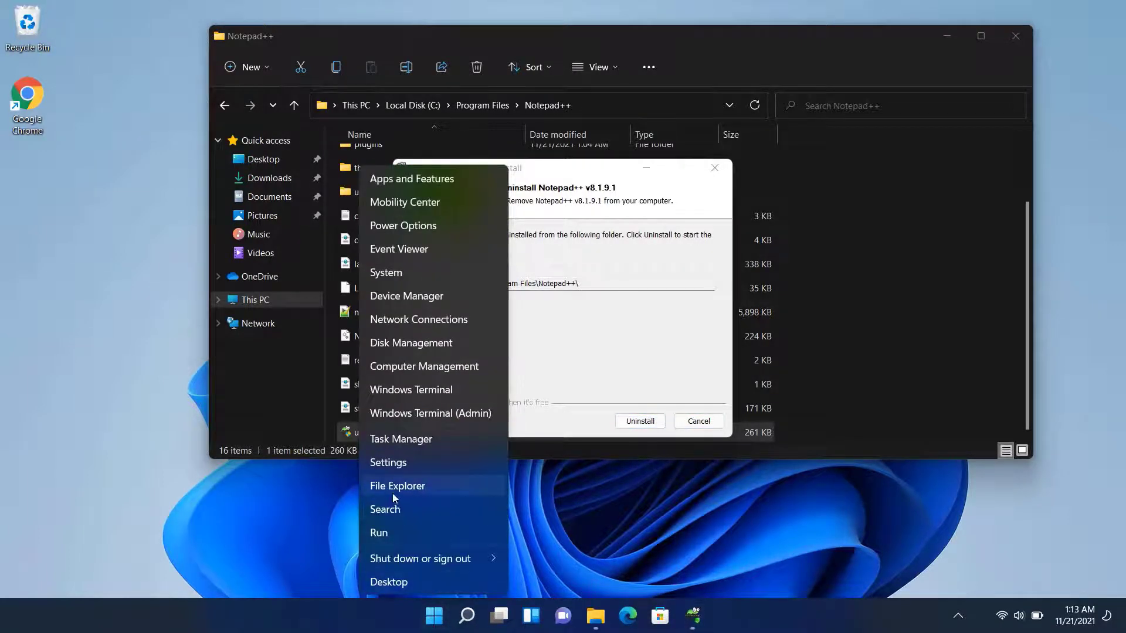
click(391, 462)
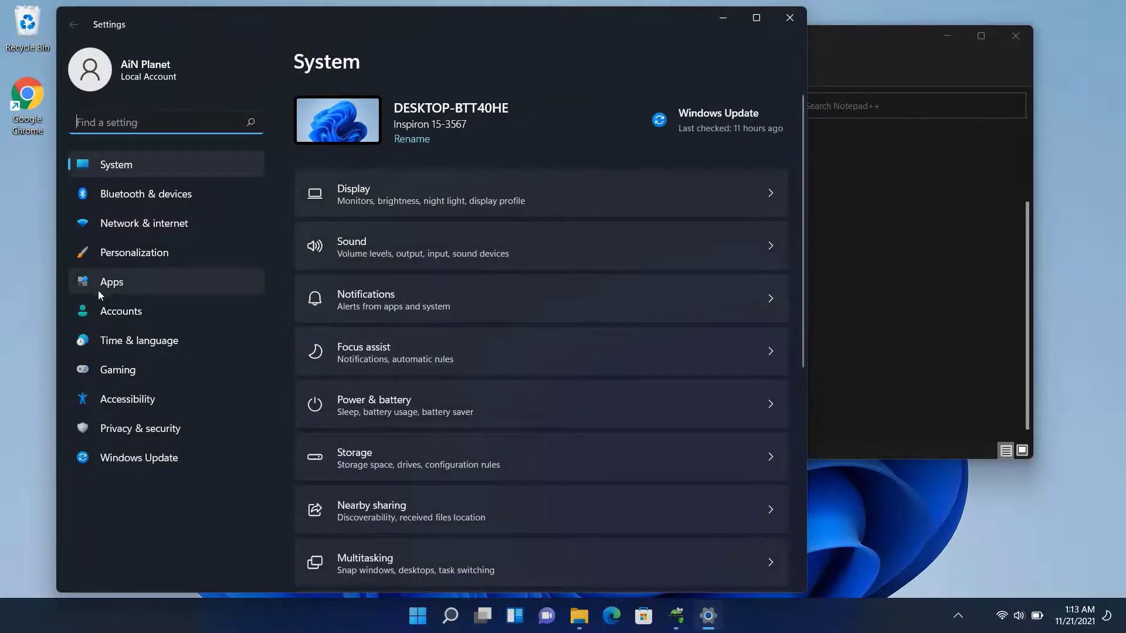
click(149, 281)
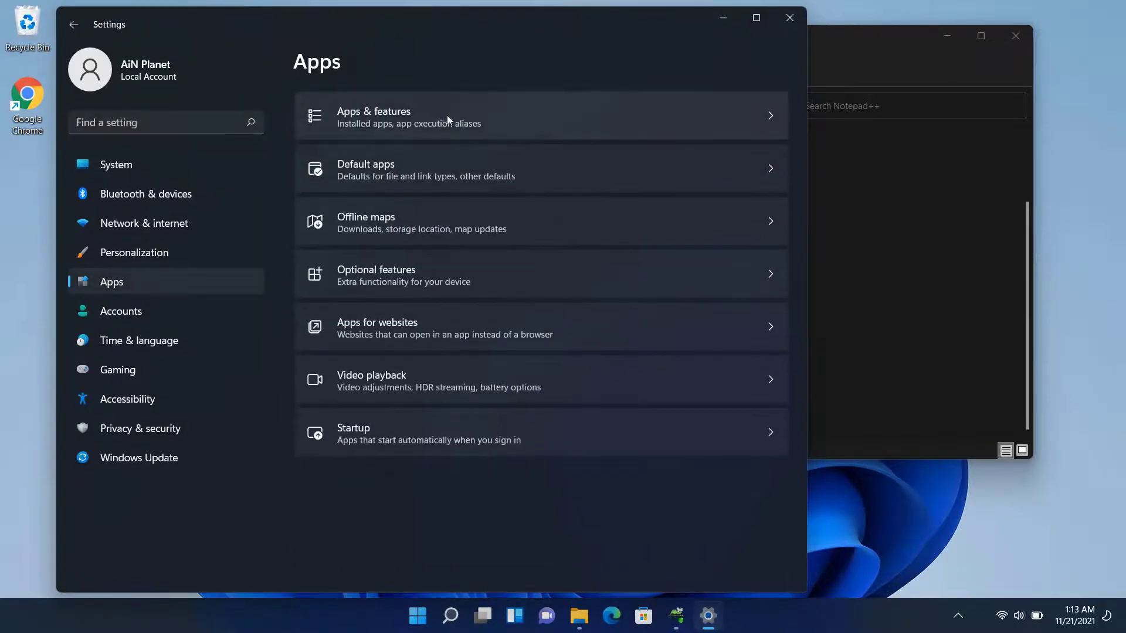
click(707, 113)
scroll(539, 428, down, 10)
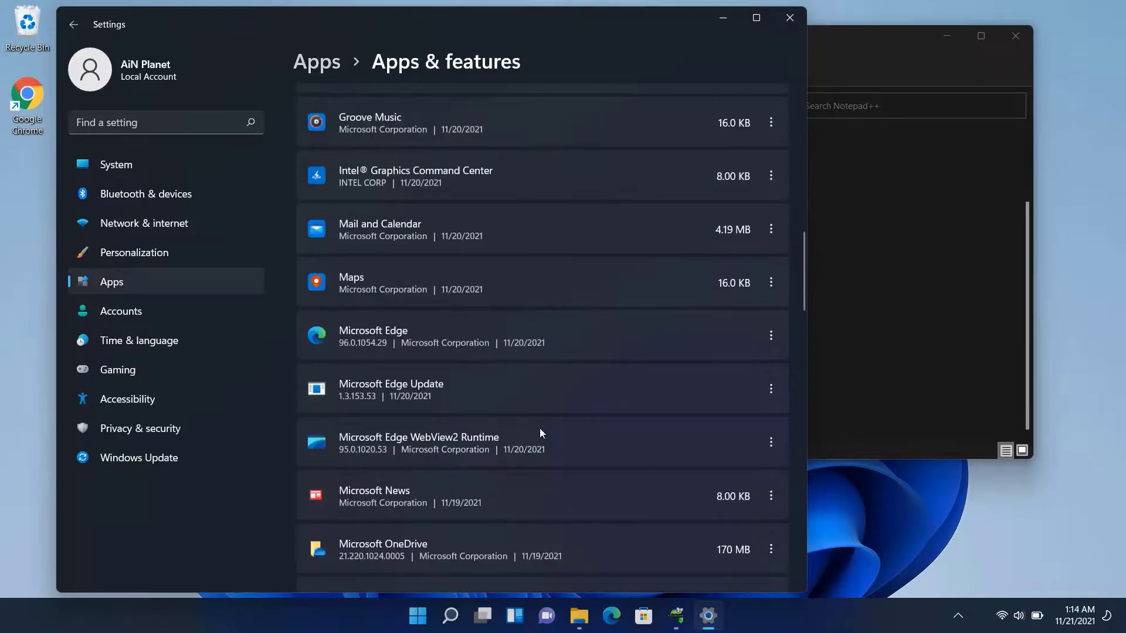
scroll(540, 430, down, 10)
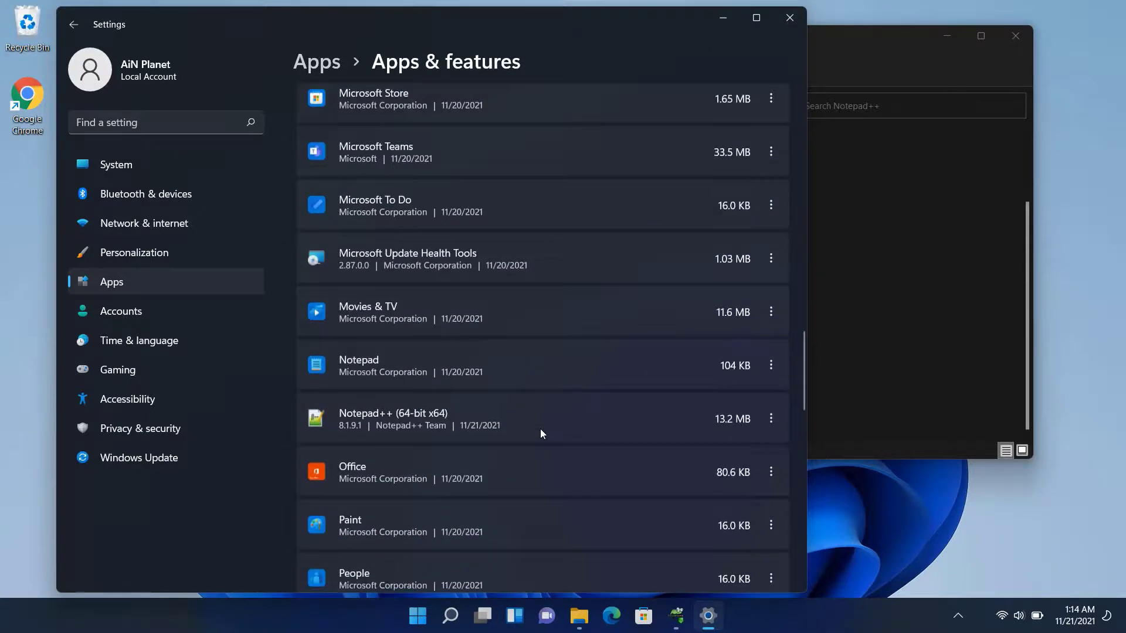
click(770, 418)
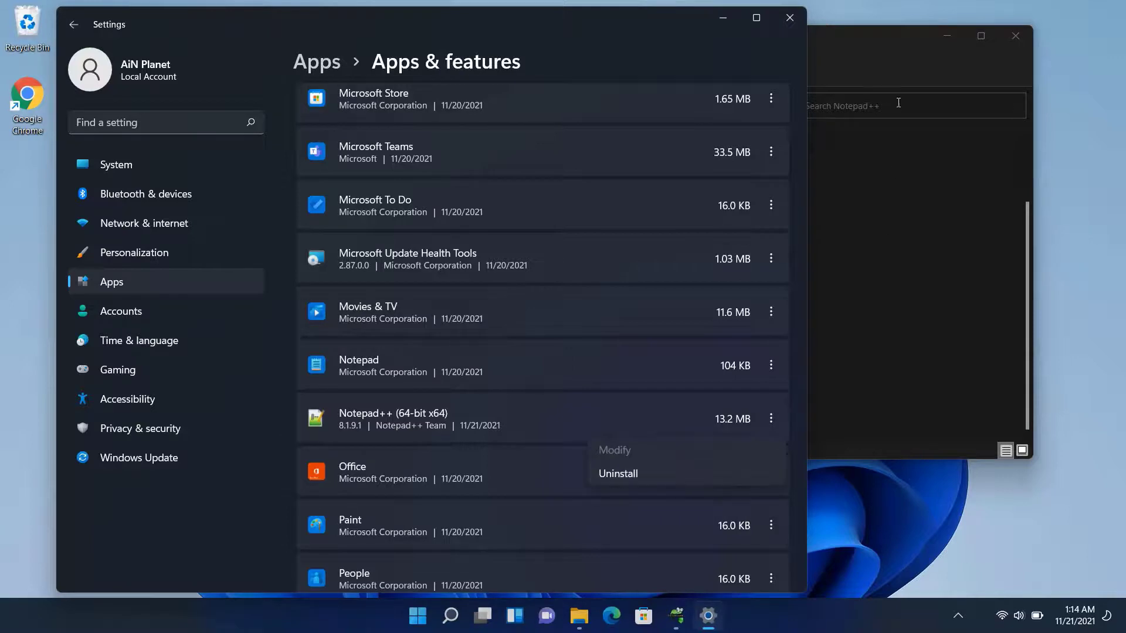
click(860, 62)
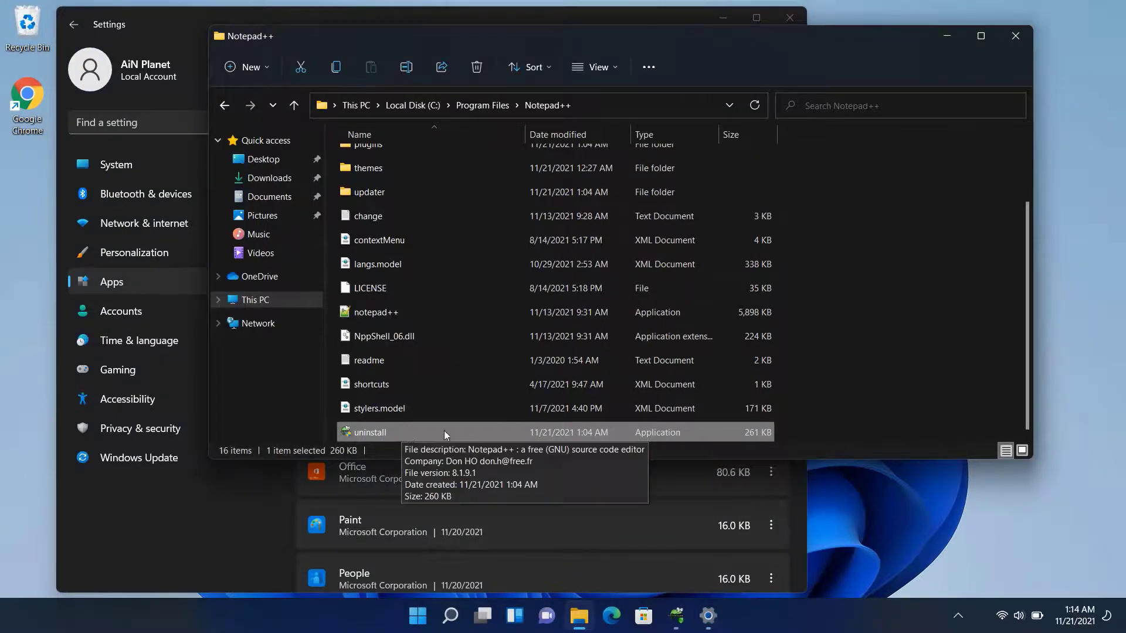
click(1015, 36)
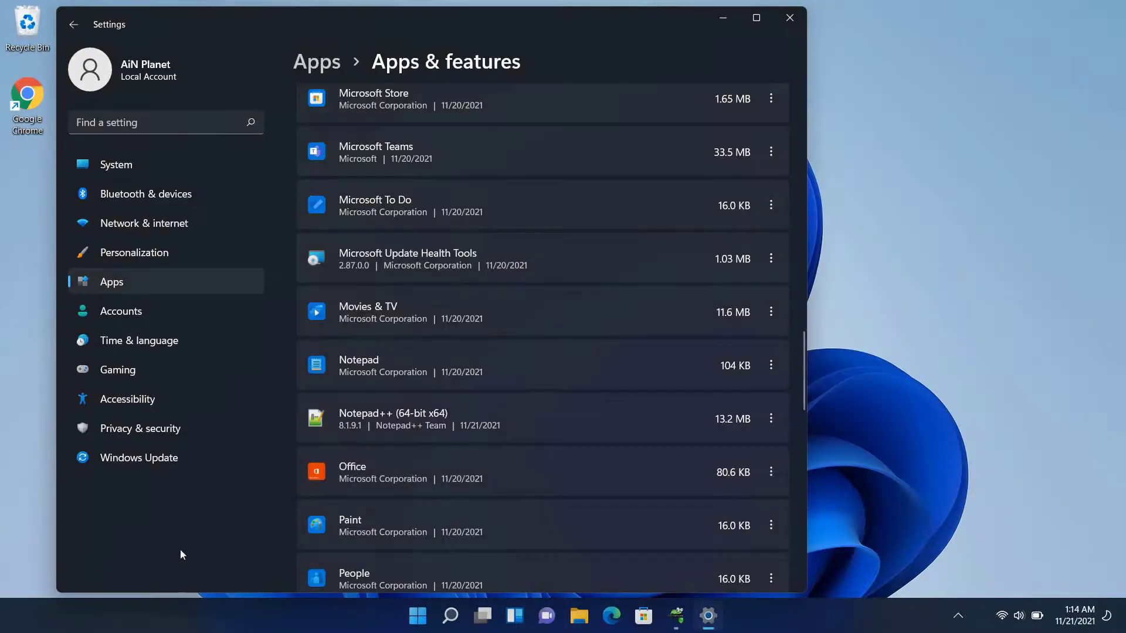
Uninstall Notepad++ (64-bit x64) without keeping the custom settings, and close the uninstaller and Settings
click(771, 419)
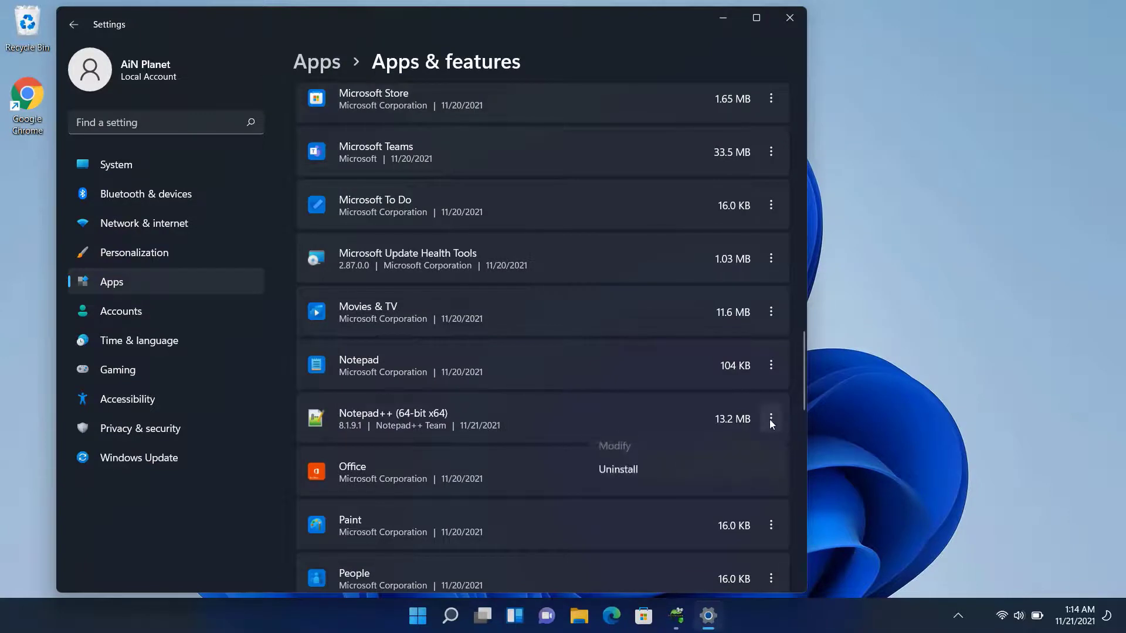
click(628, 474)
click(751, 499)
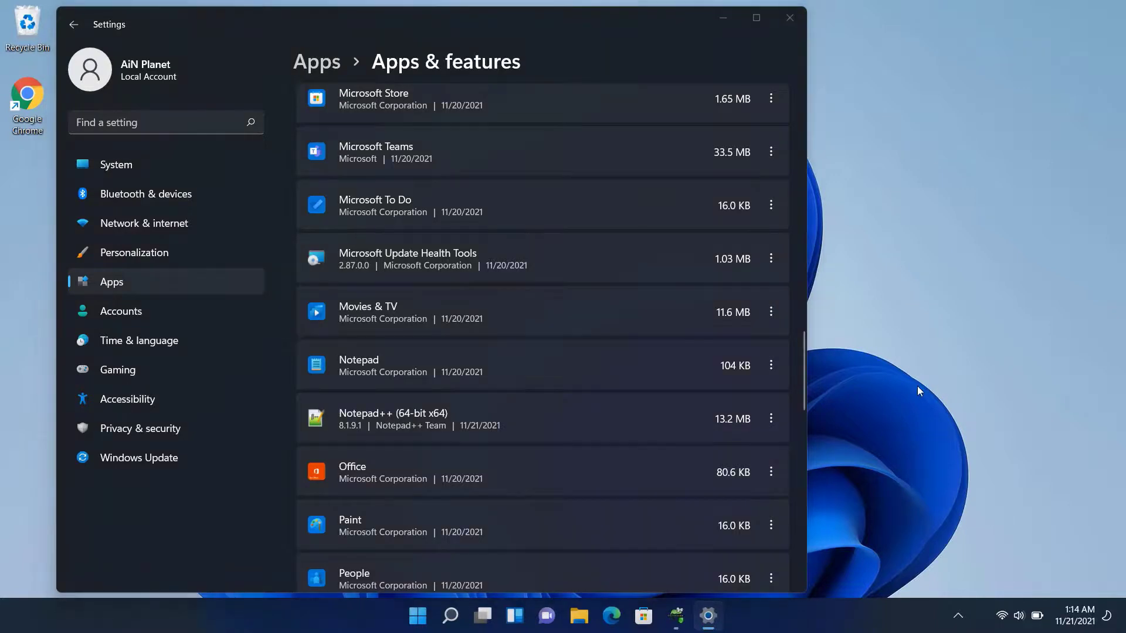
click(623, 420)
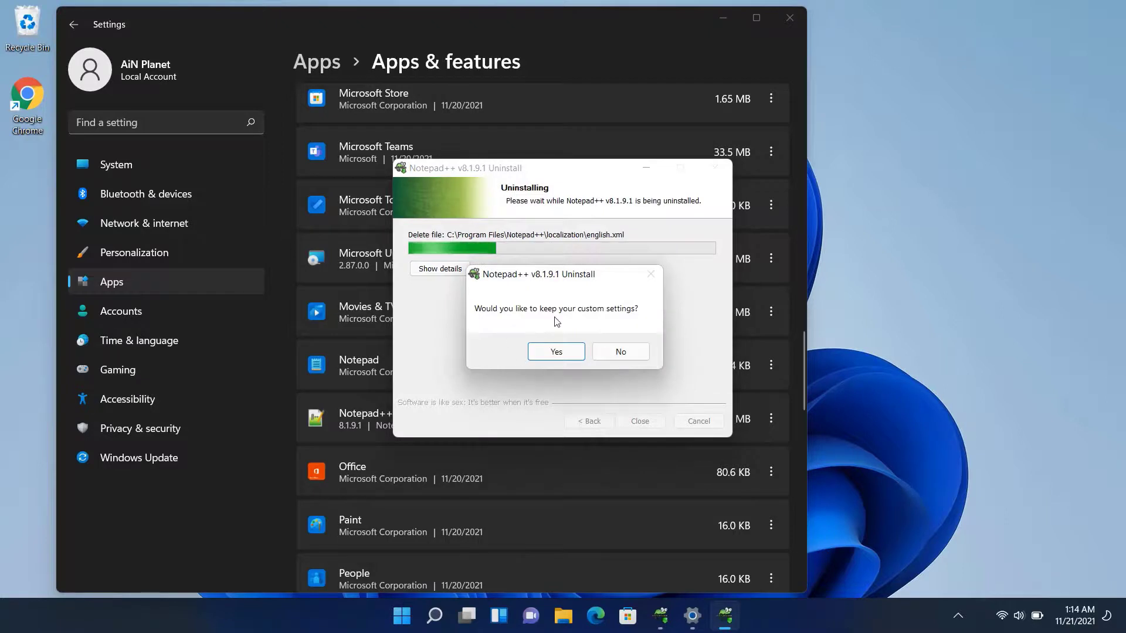
click(621, 352)
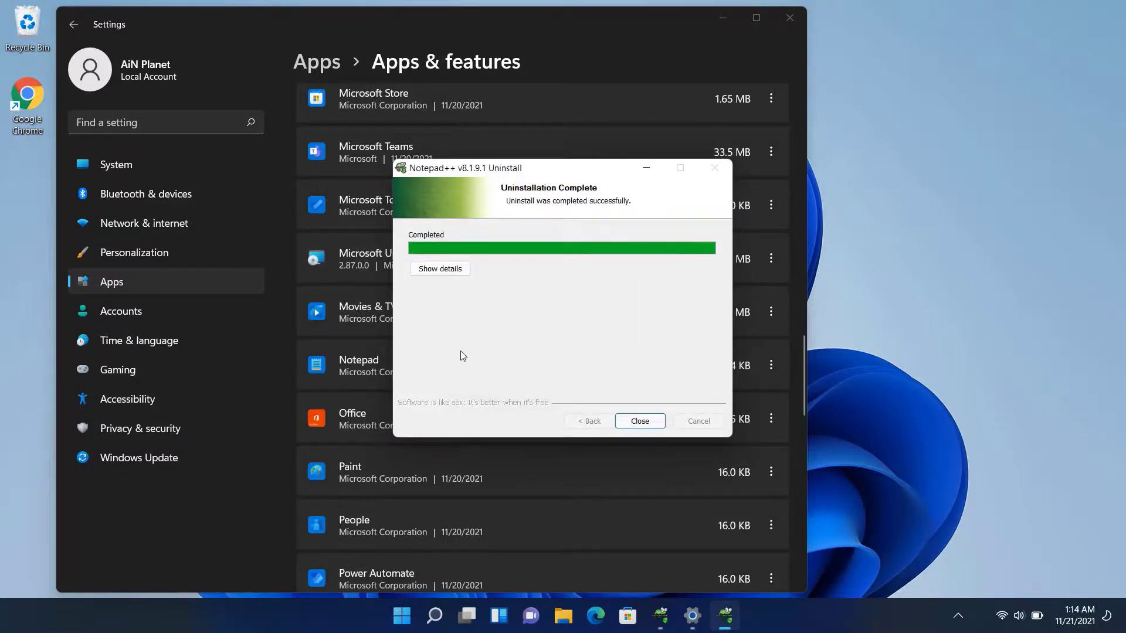
click(639, 422)
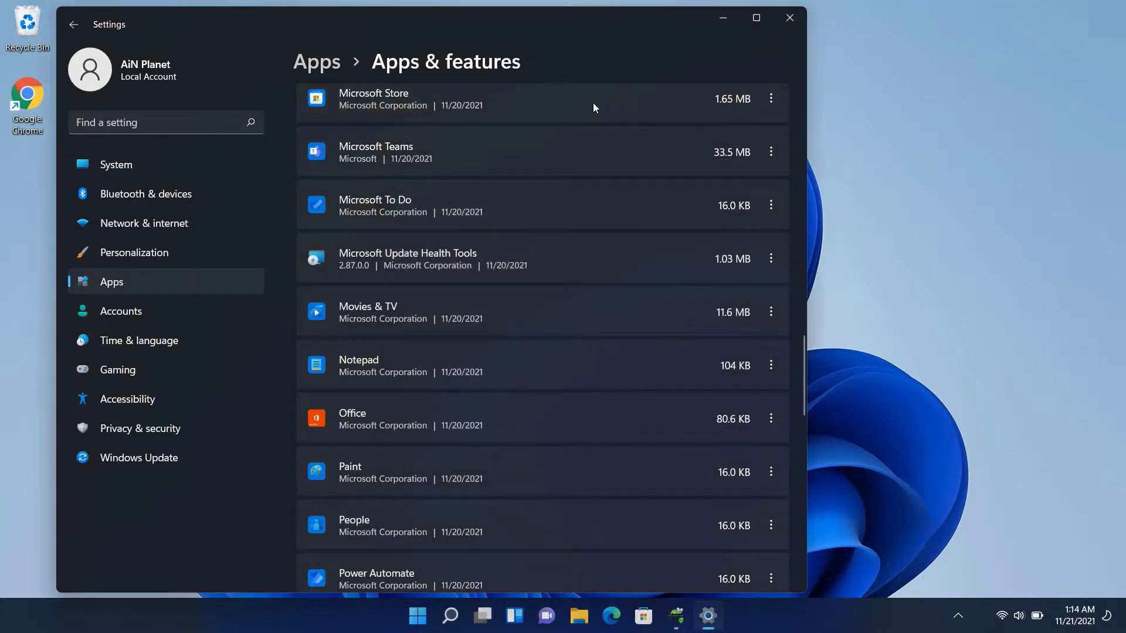
click(789, 16)
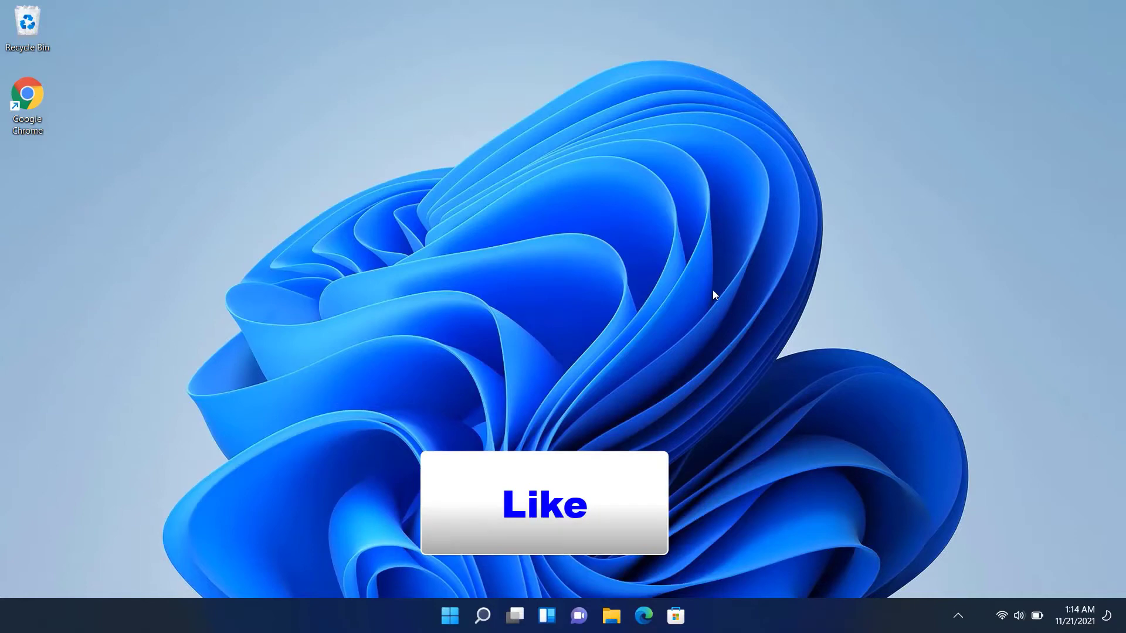